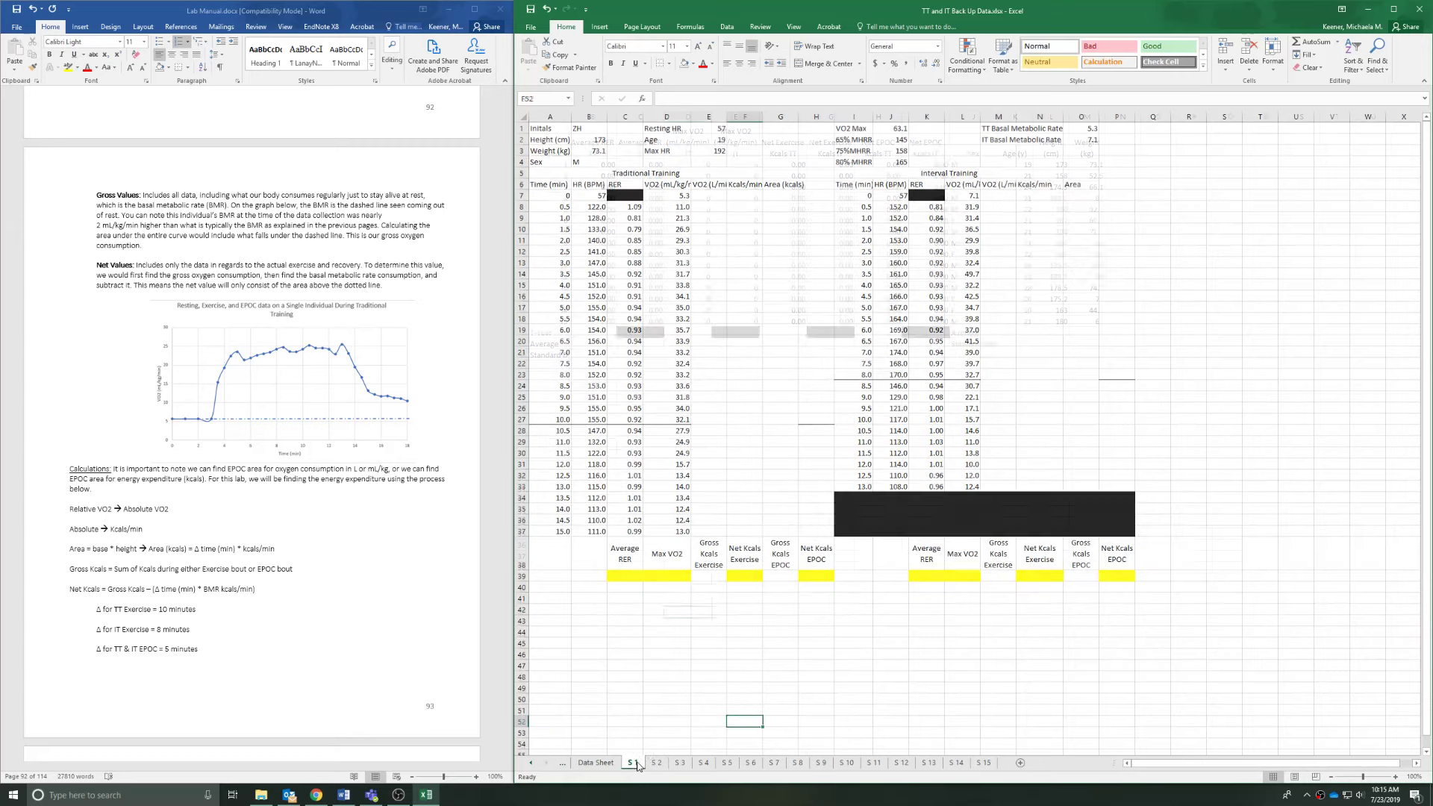
Look over the data and subject sheets, and group sheets S 1 through S 15 so edits apply to all of them.
click(680, 762)
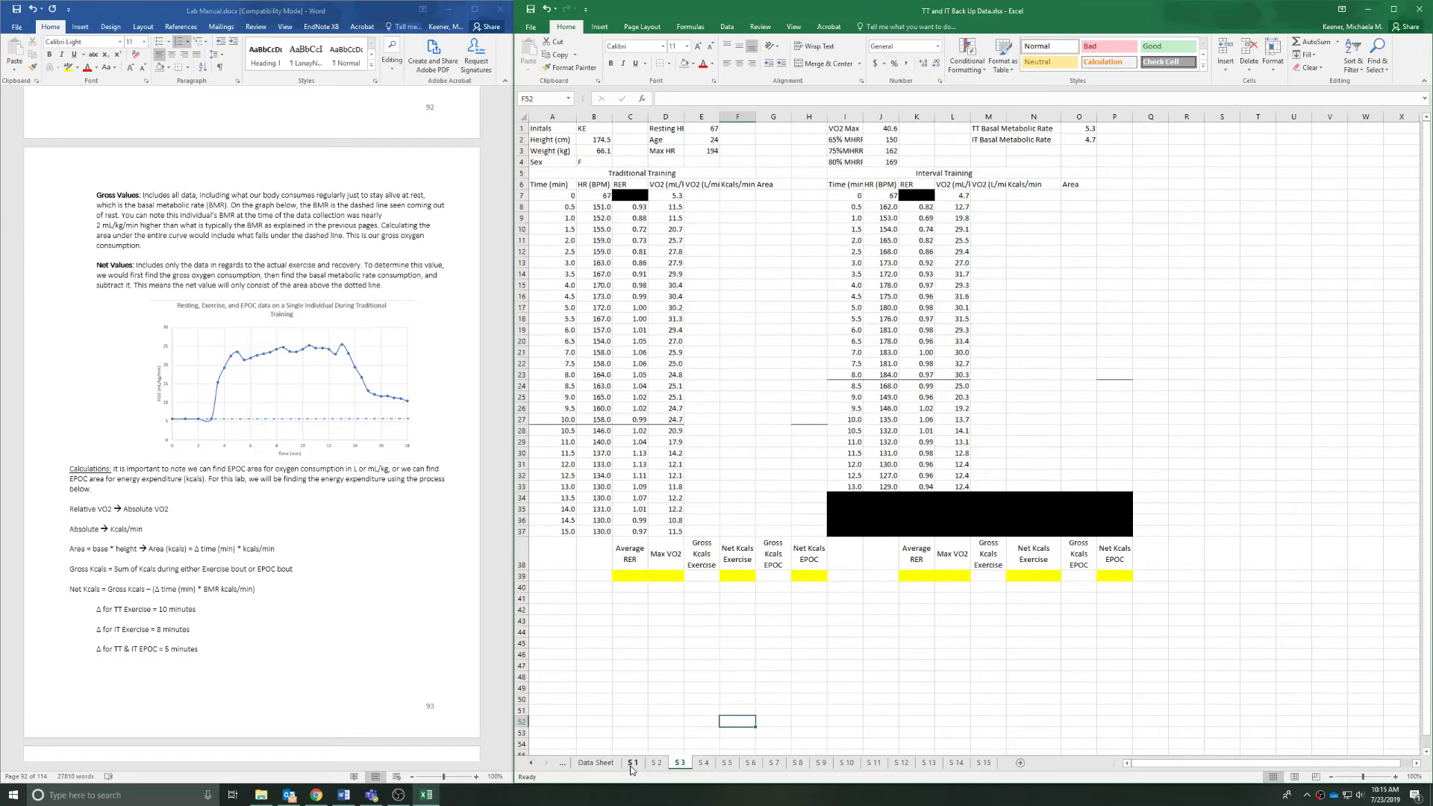
click(597, 763)
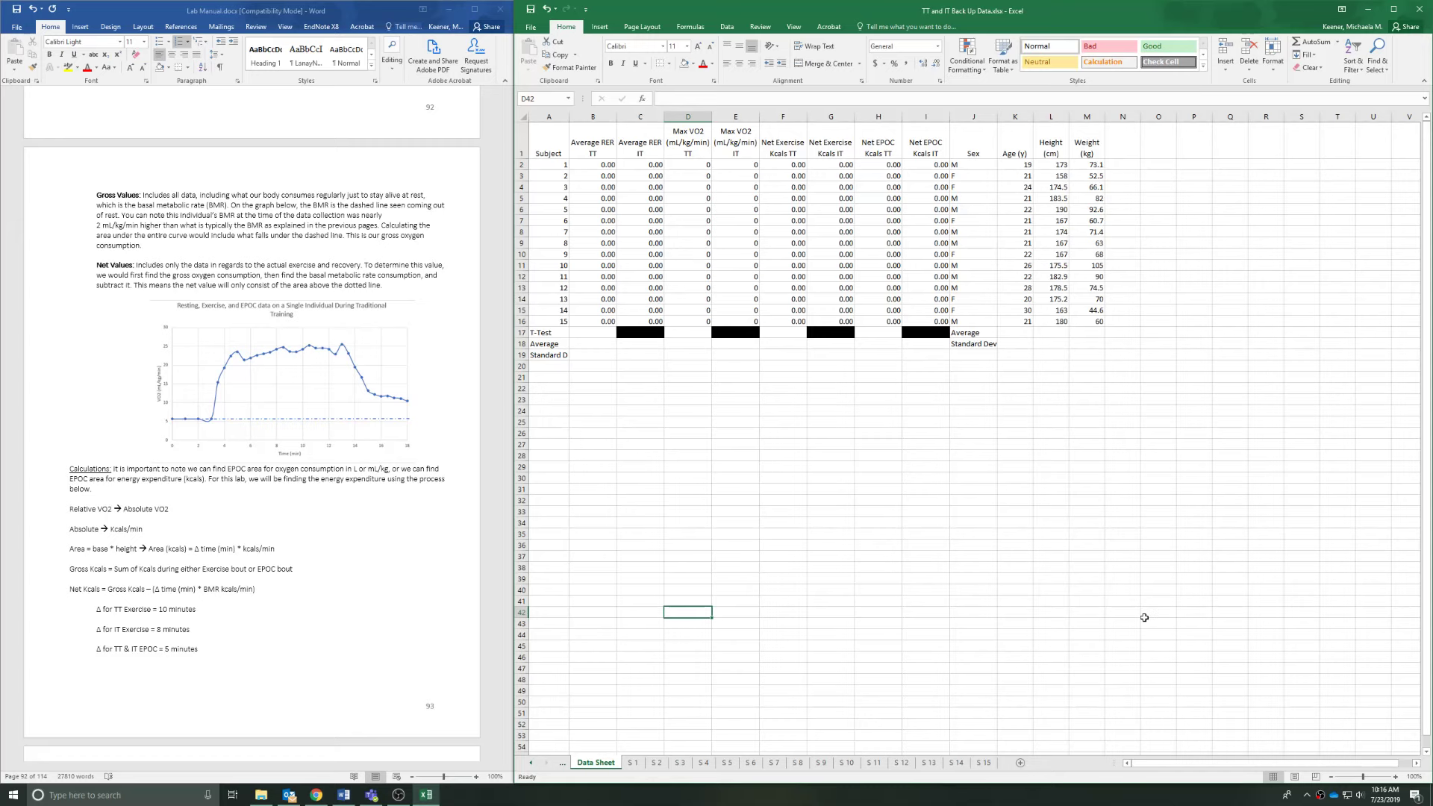
click(633, 763)
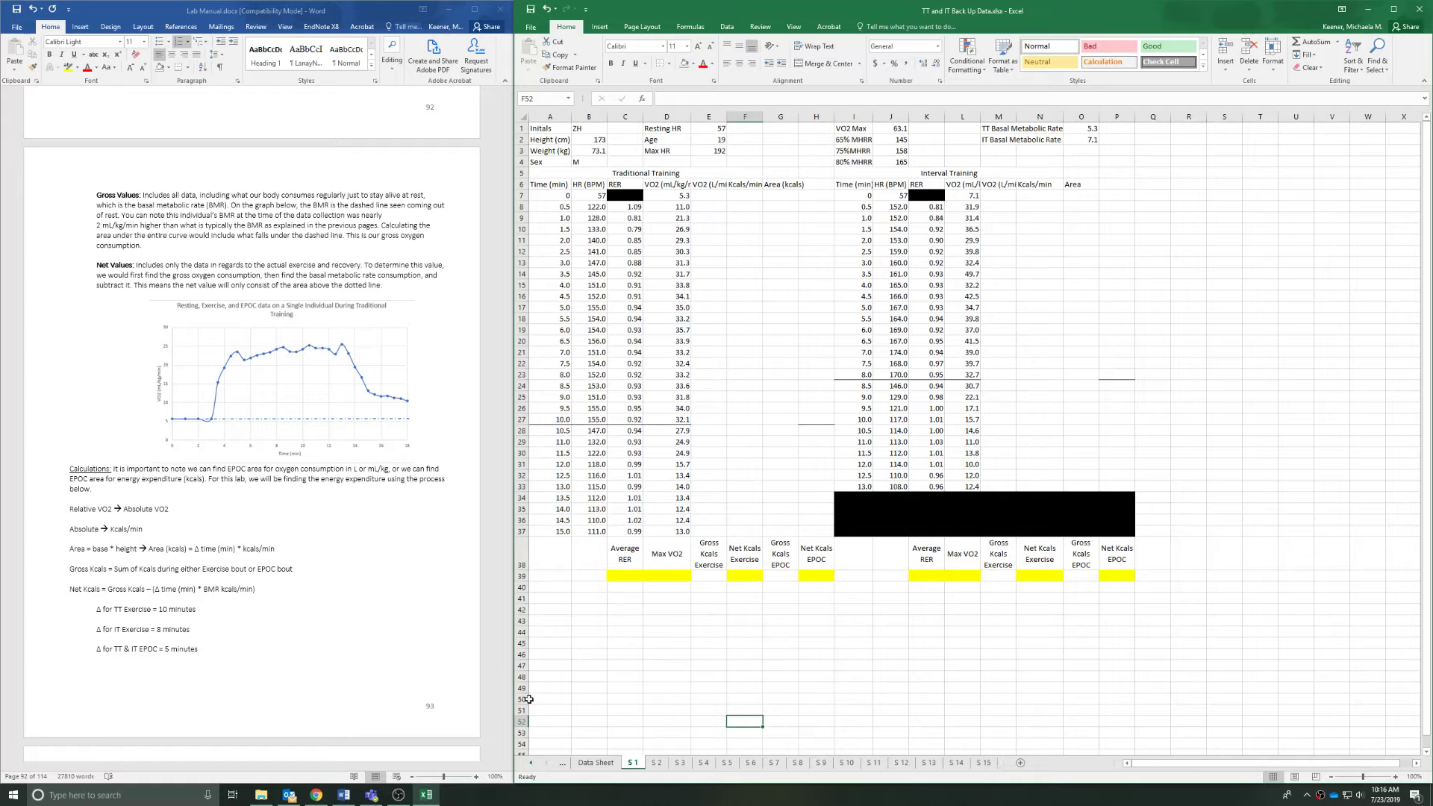
shift+click(984, 762)
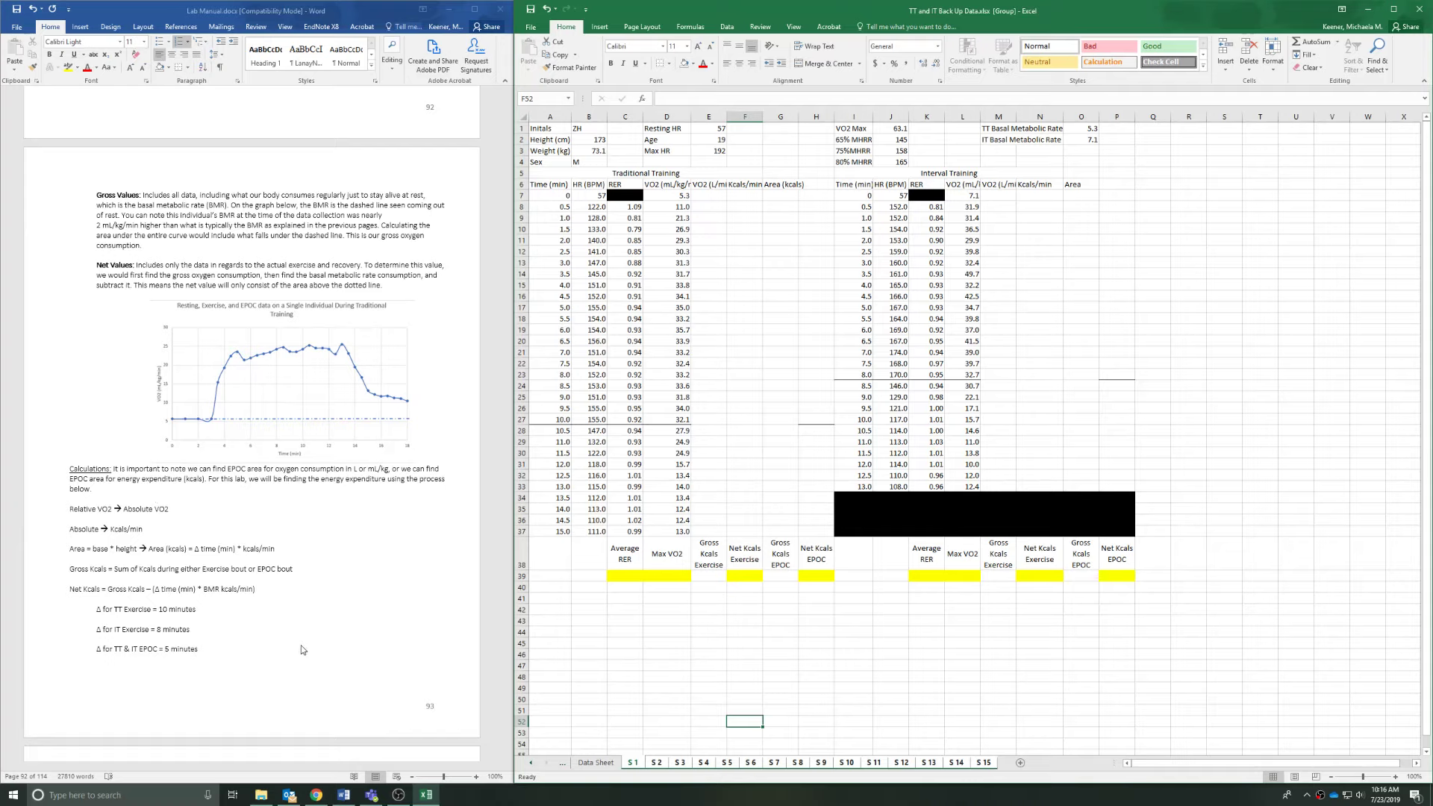
Calculate absolute VO2 in E7 with the formula =D7*$B$3/1000, keeping the weight reference absolute.
click(721, 197)
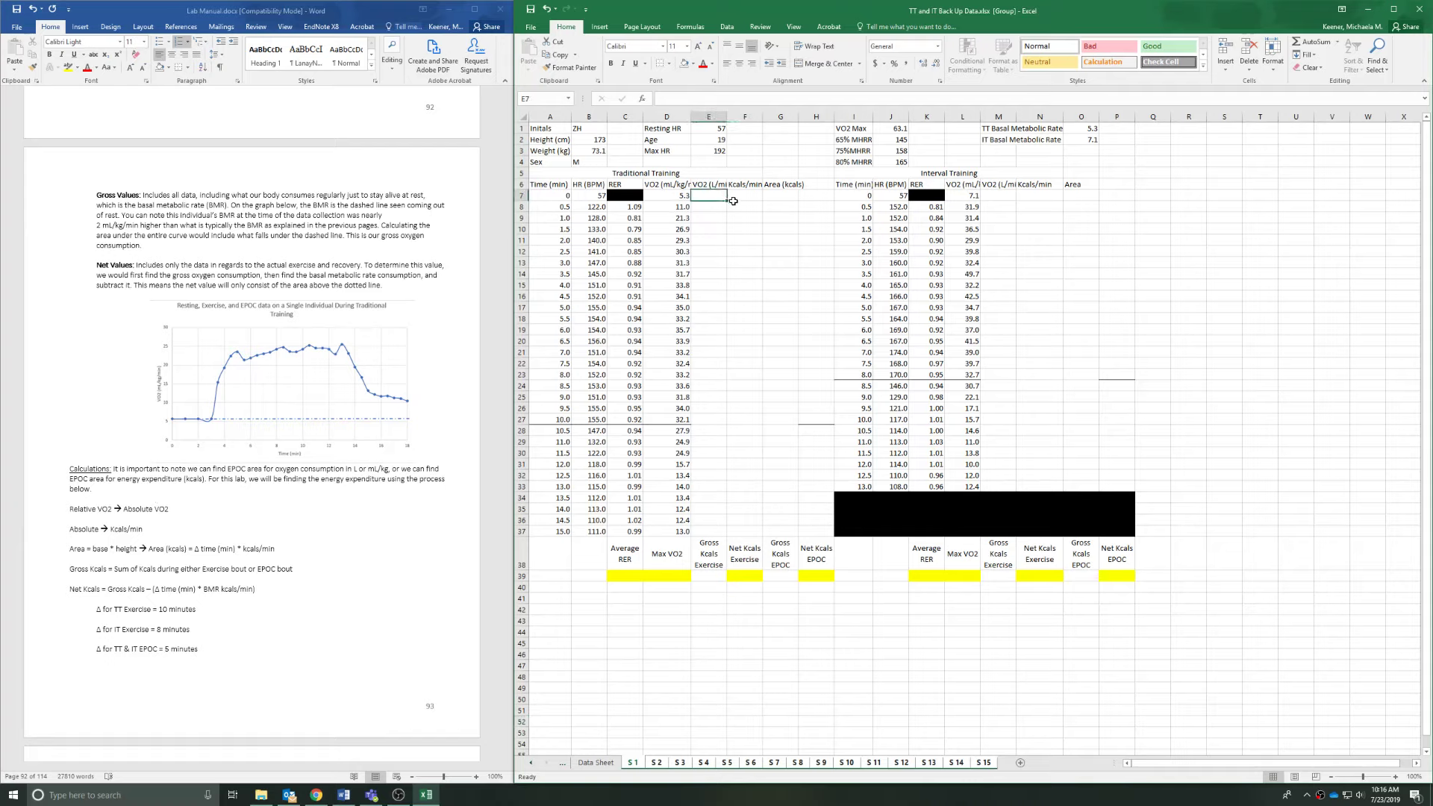
text(=)
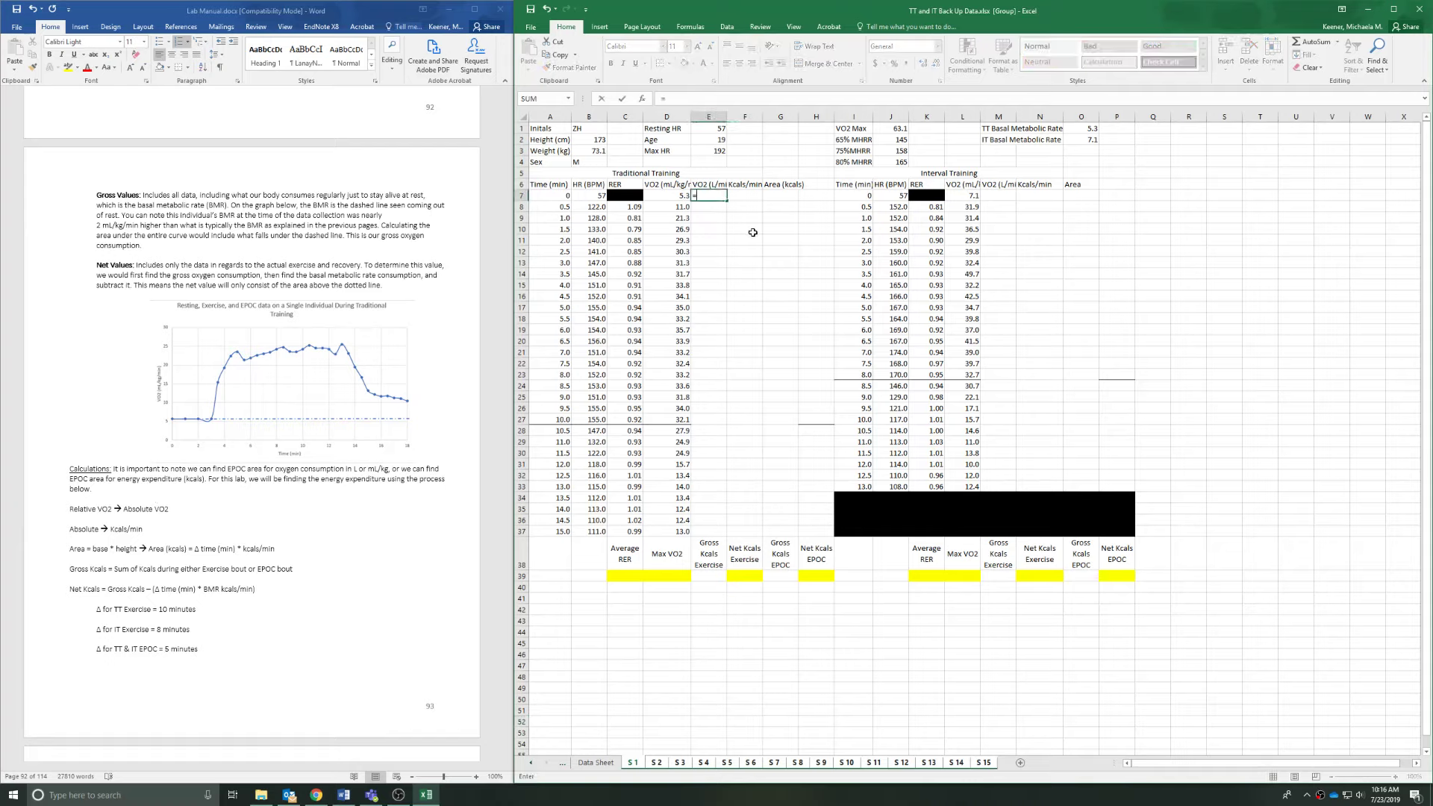
click(671, 195)
text(*)
click(598, 150)
click(682, 99)
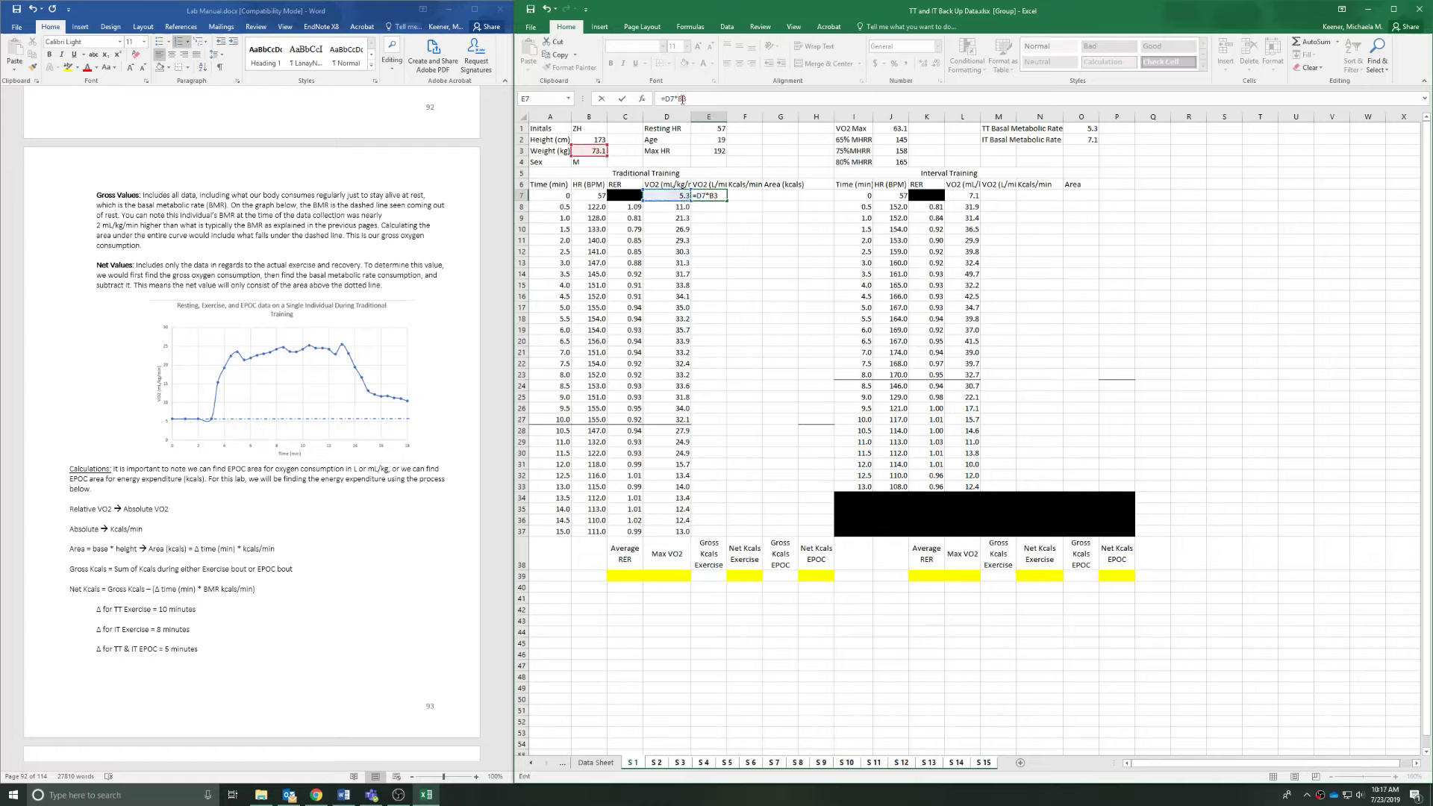
click(686, 99)
text($)
text(/1000)
key(Return)
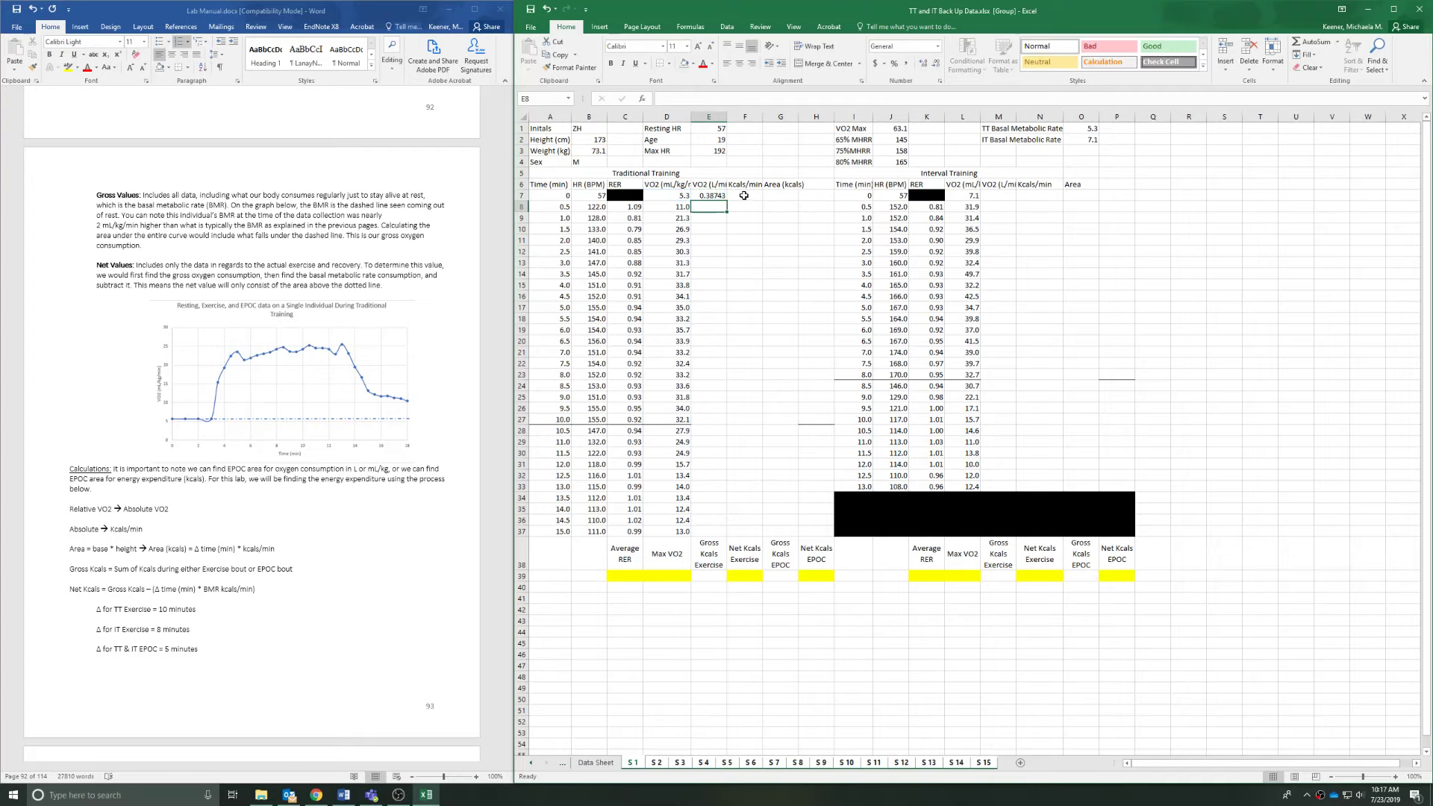
Calculate the Kcals/min value in F7 by multiplying the absolute VO2 in E7 by 5.
click(749, 196)
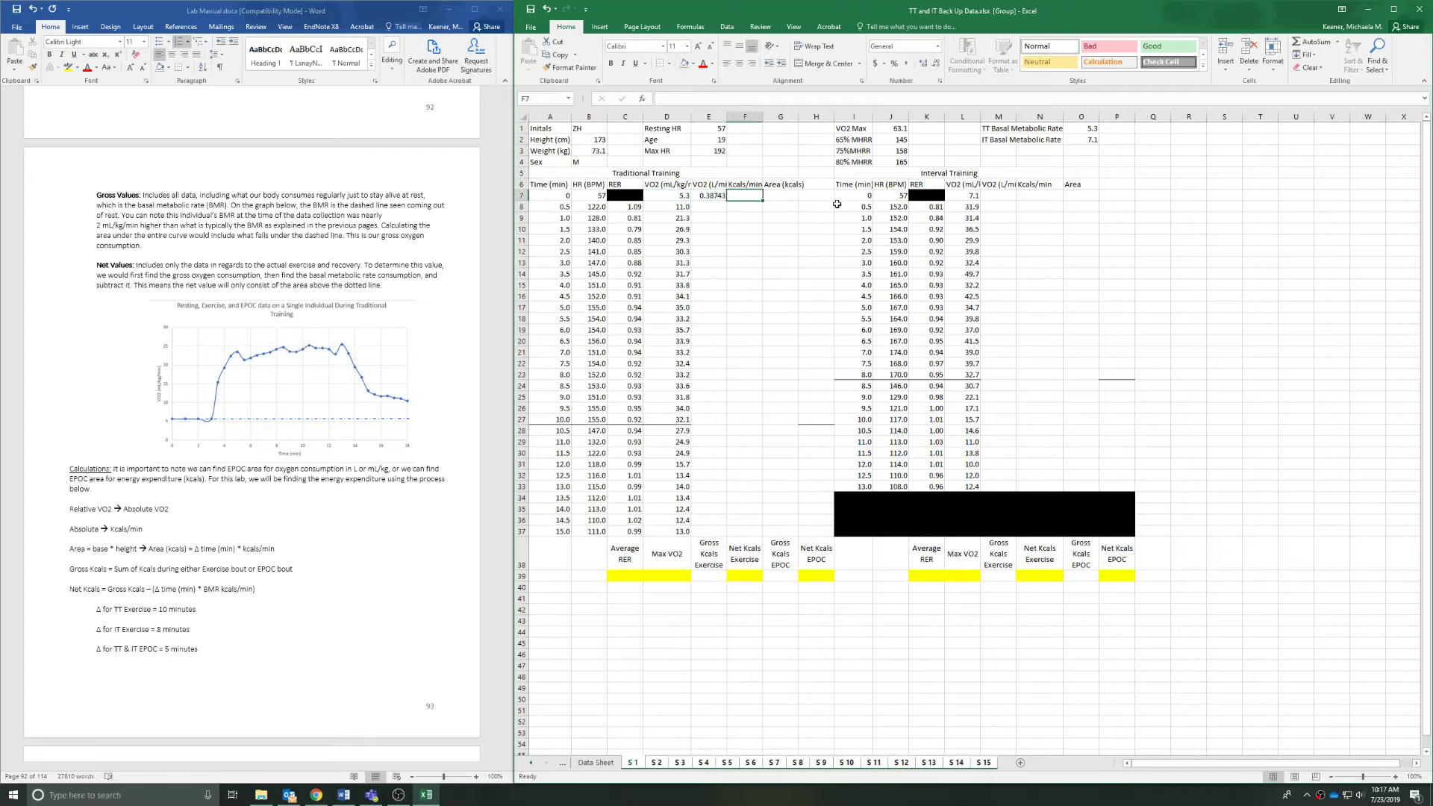
text(=)
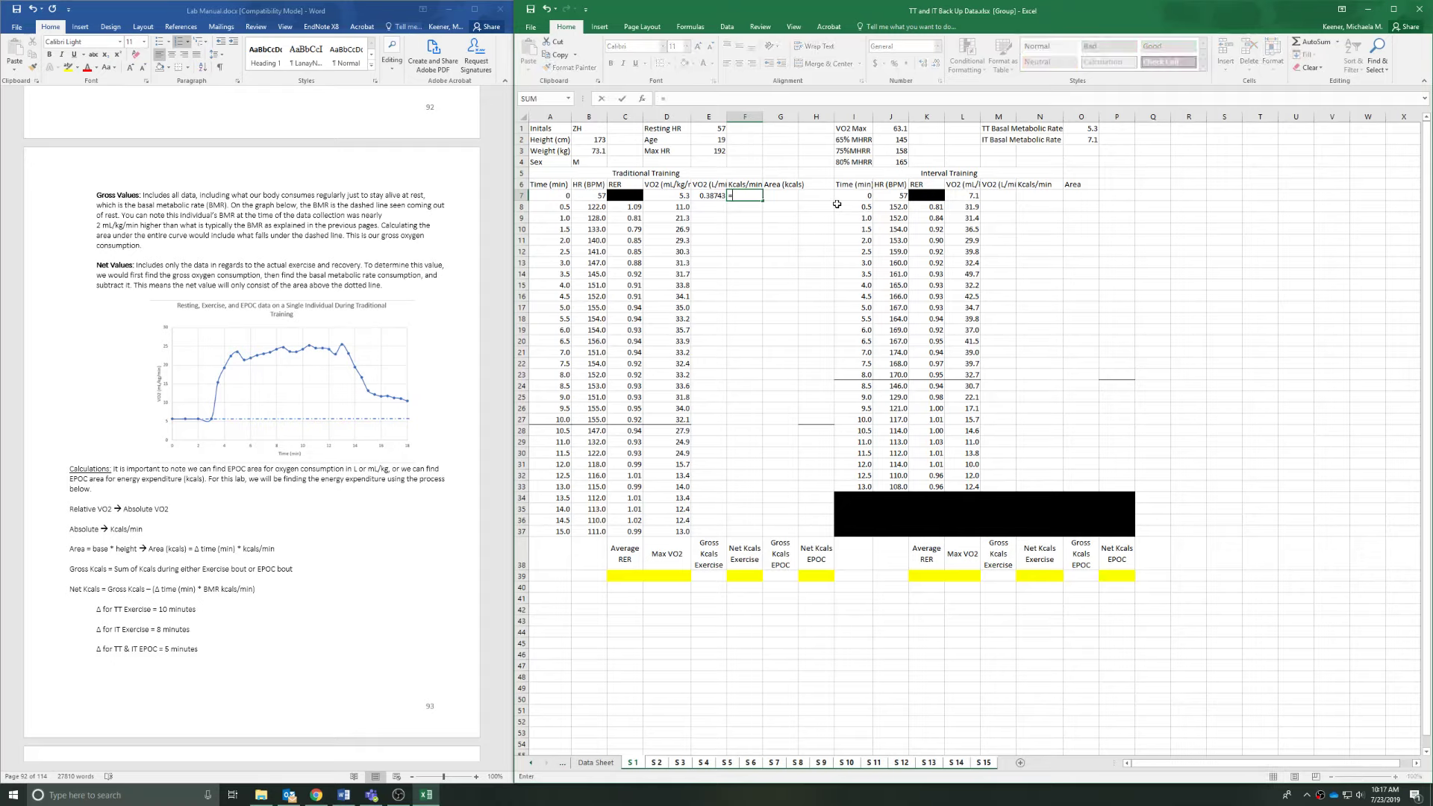
click(721, 196)
text(*5)
key(Tab)
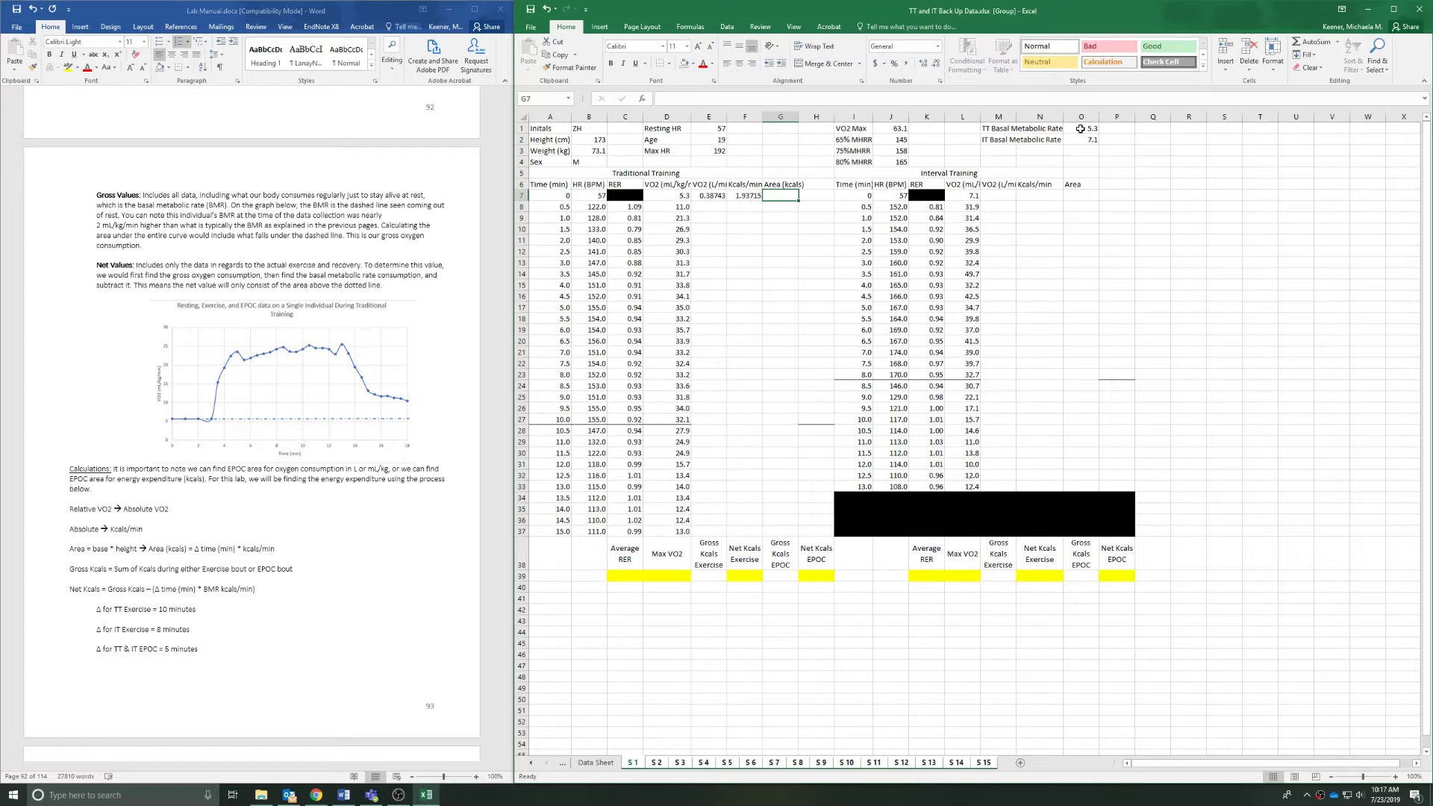
Inspect which cell the time-0 heart rate formula in B7 refers to, leaving it unedited.
click(600, 197)
double_click(594, 197)
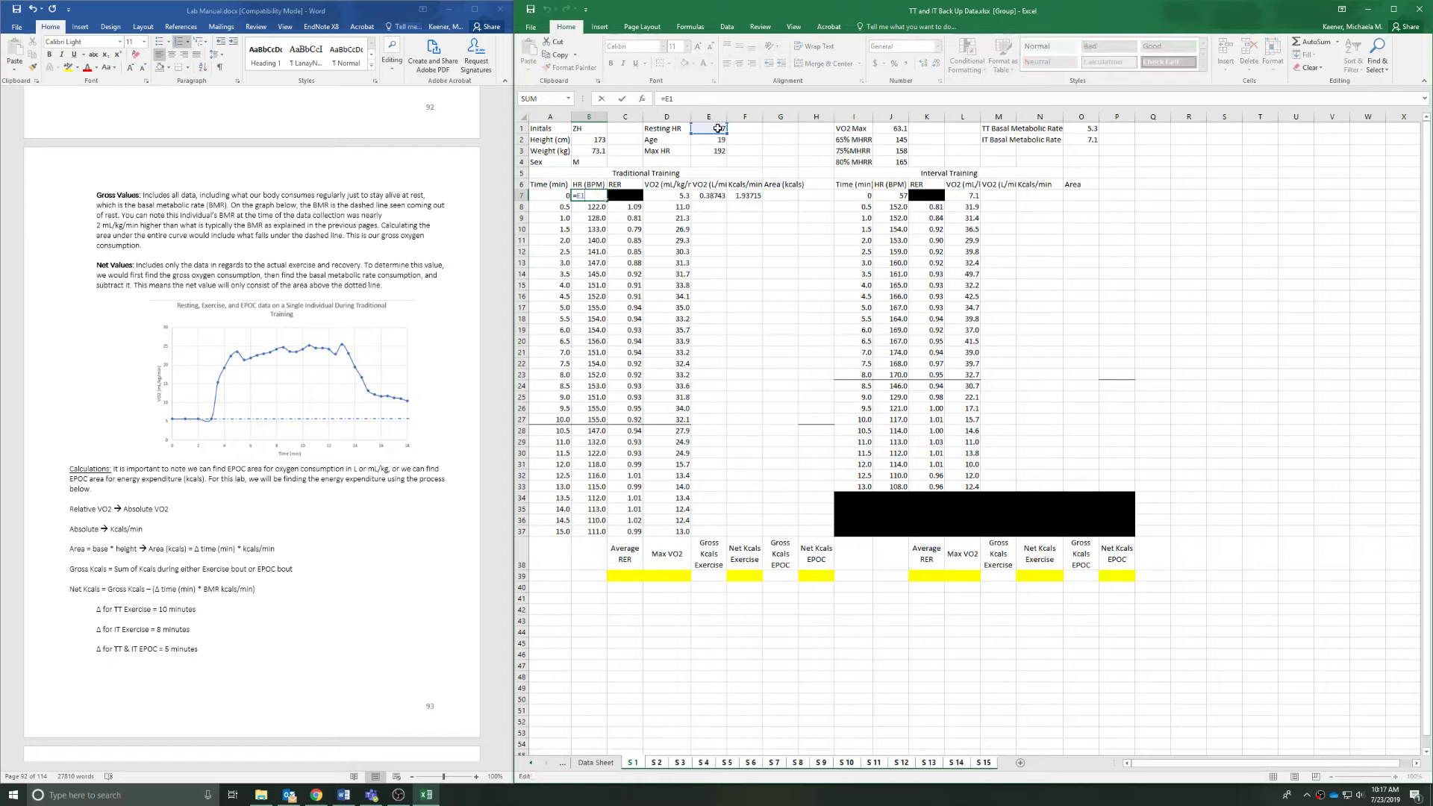
key(Escape)
click(709, 229)
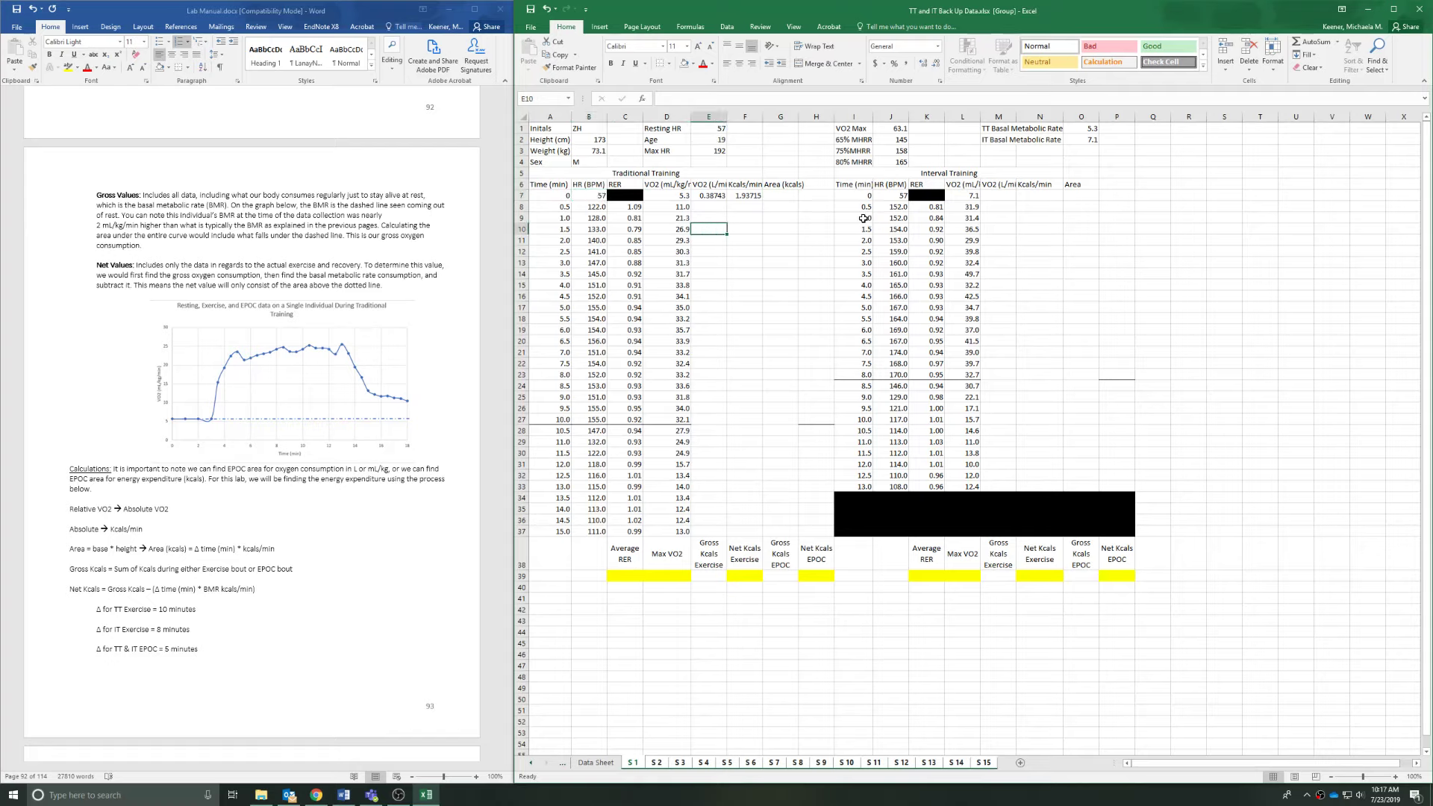
Shade the time-0 Area cell G7 of the traditional training table black.
click(789, 197)
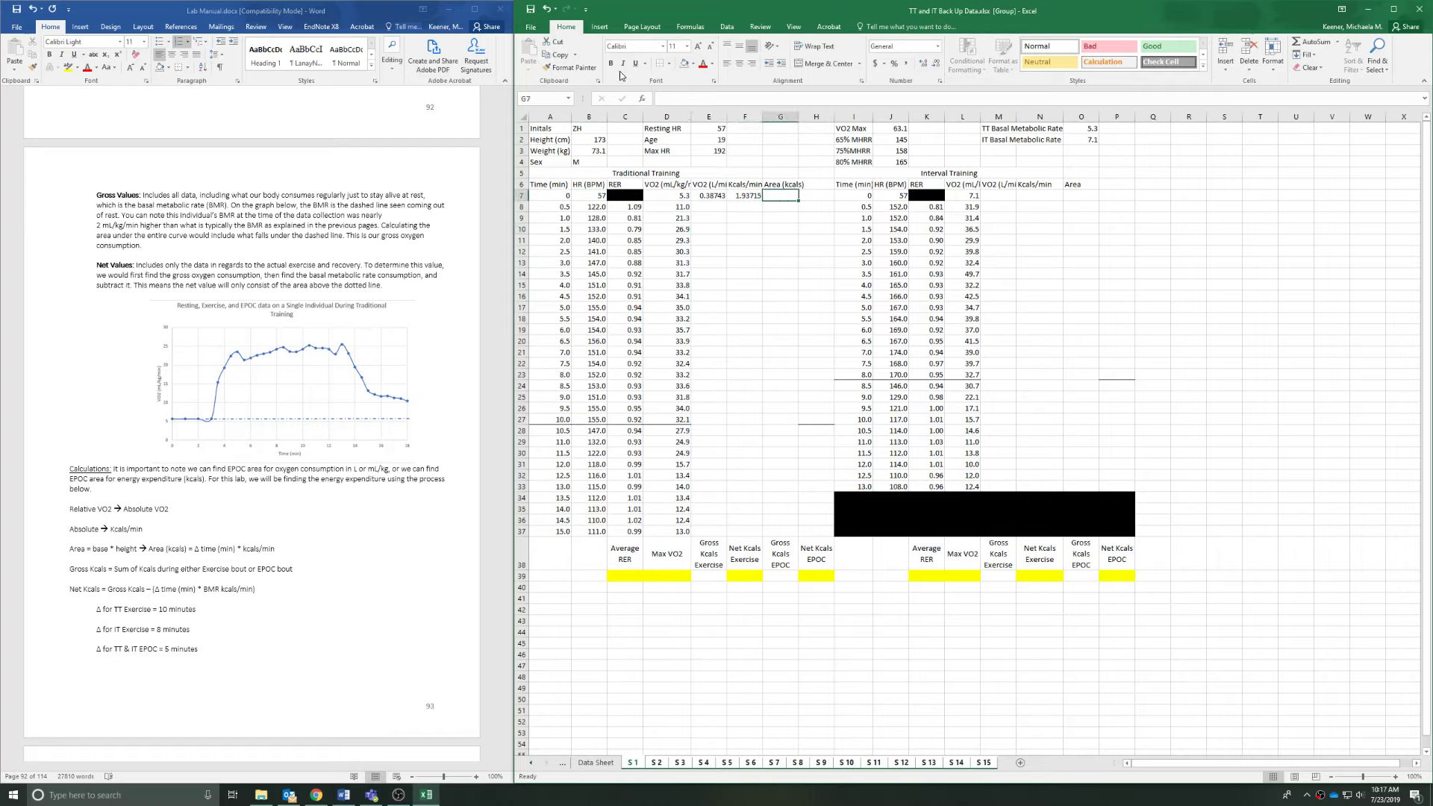
click(692, 65)
click(701, 92)
Fill the E7:F7 formulas down to row 37, and copy E7:F33 into the interval training table starting at M7.
click(713, 211)
drag(709, 196, 770, 537)
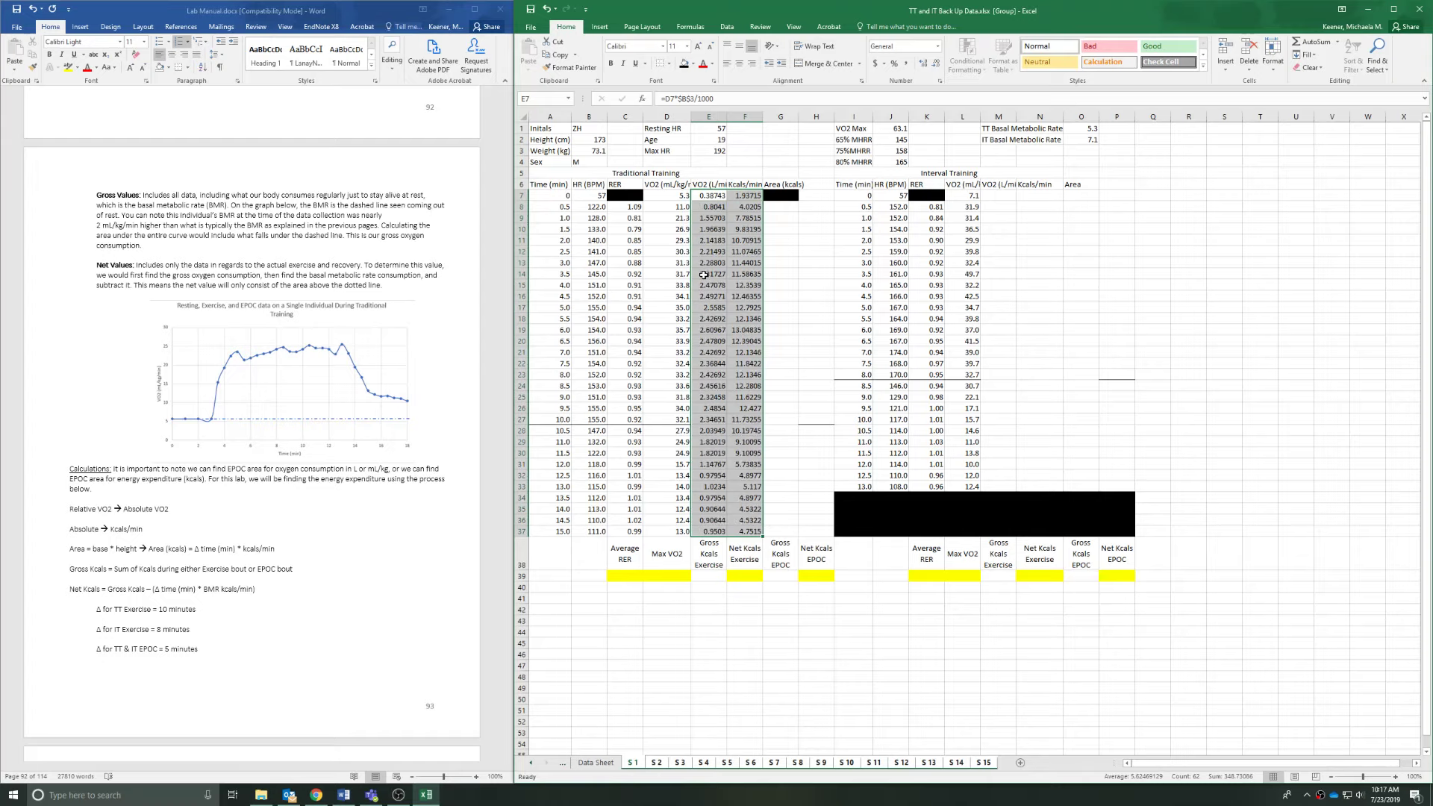
drag(709, 195, 755, 483)
key(ctrl+c)
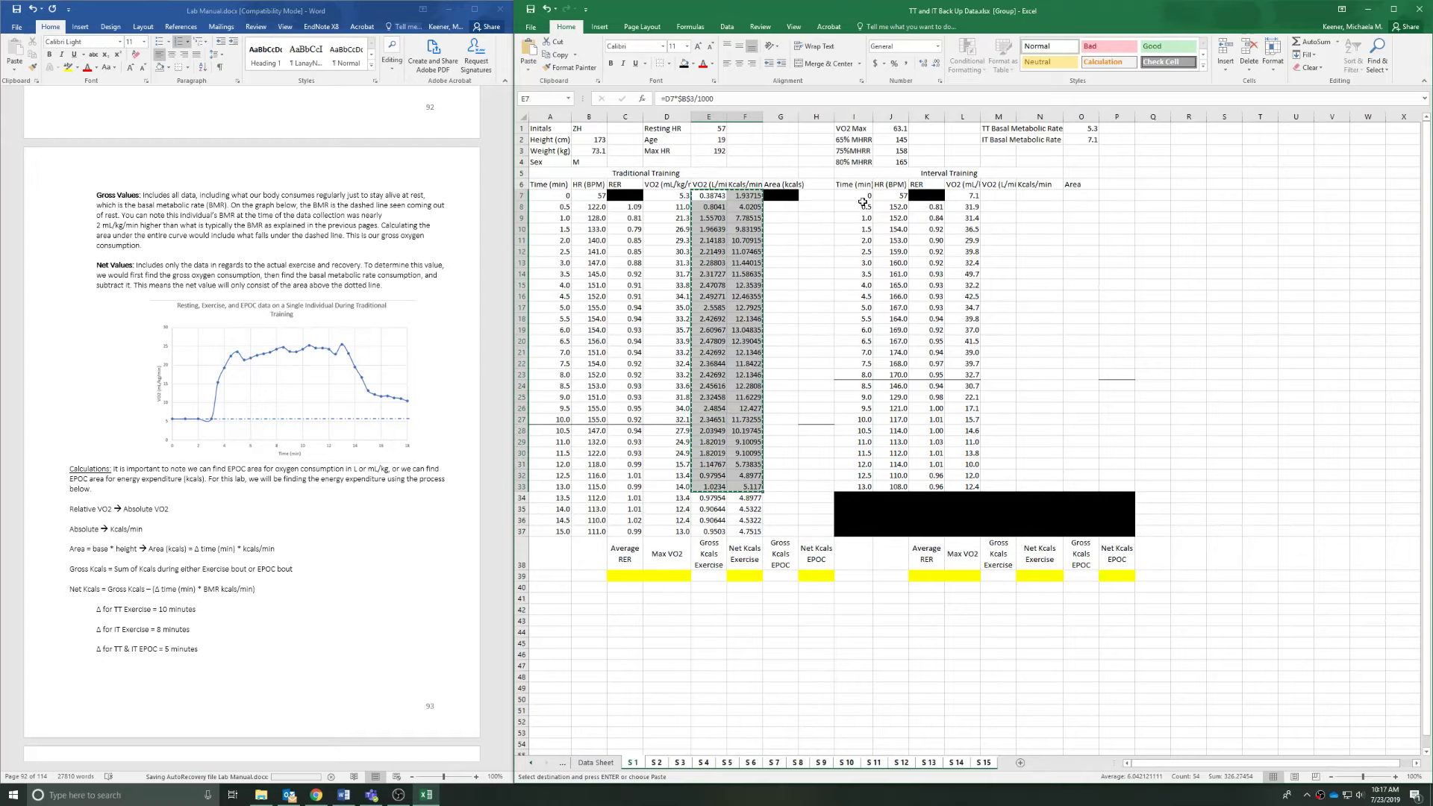
click(1011, 197)
key(ctrl+v)
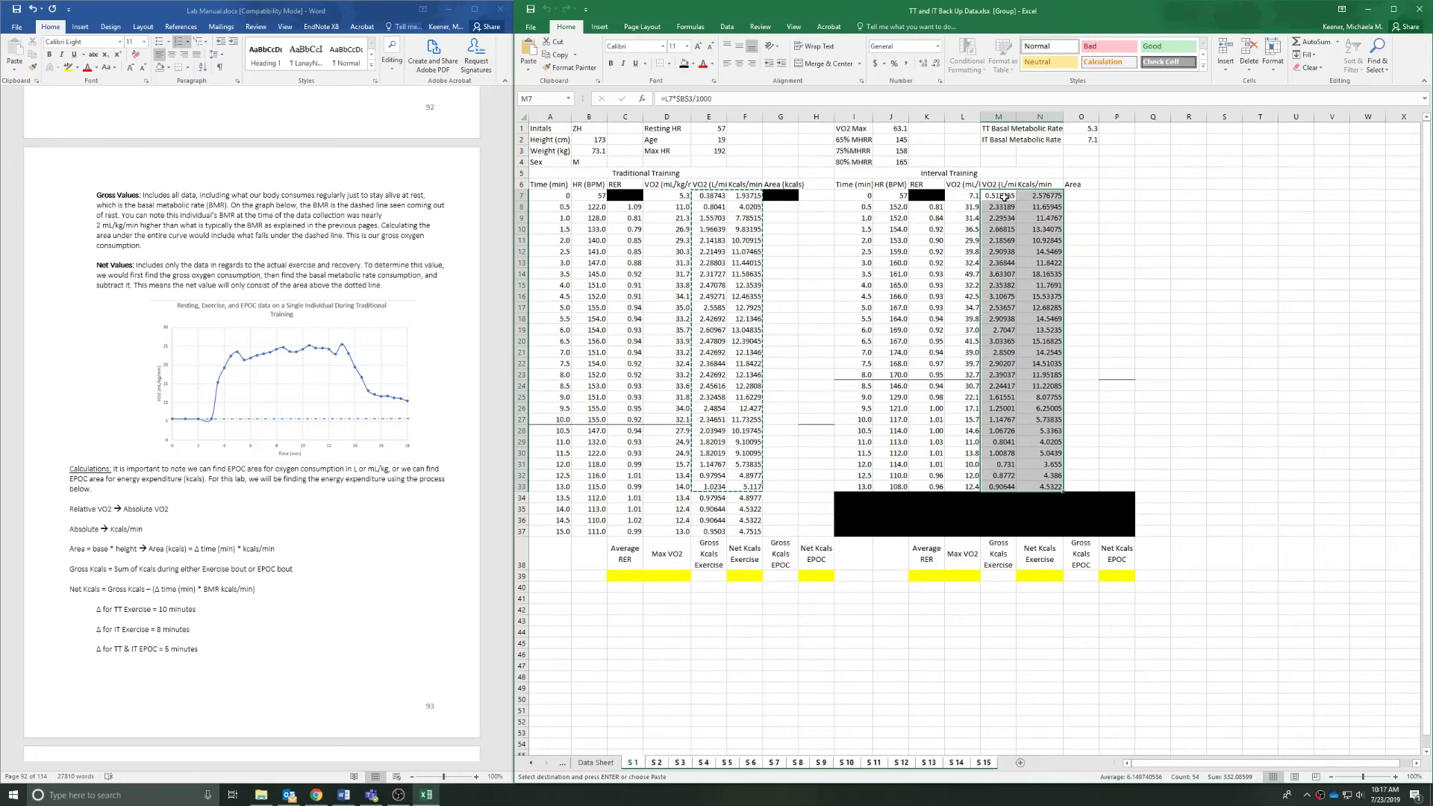
double_click(1003, 198)
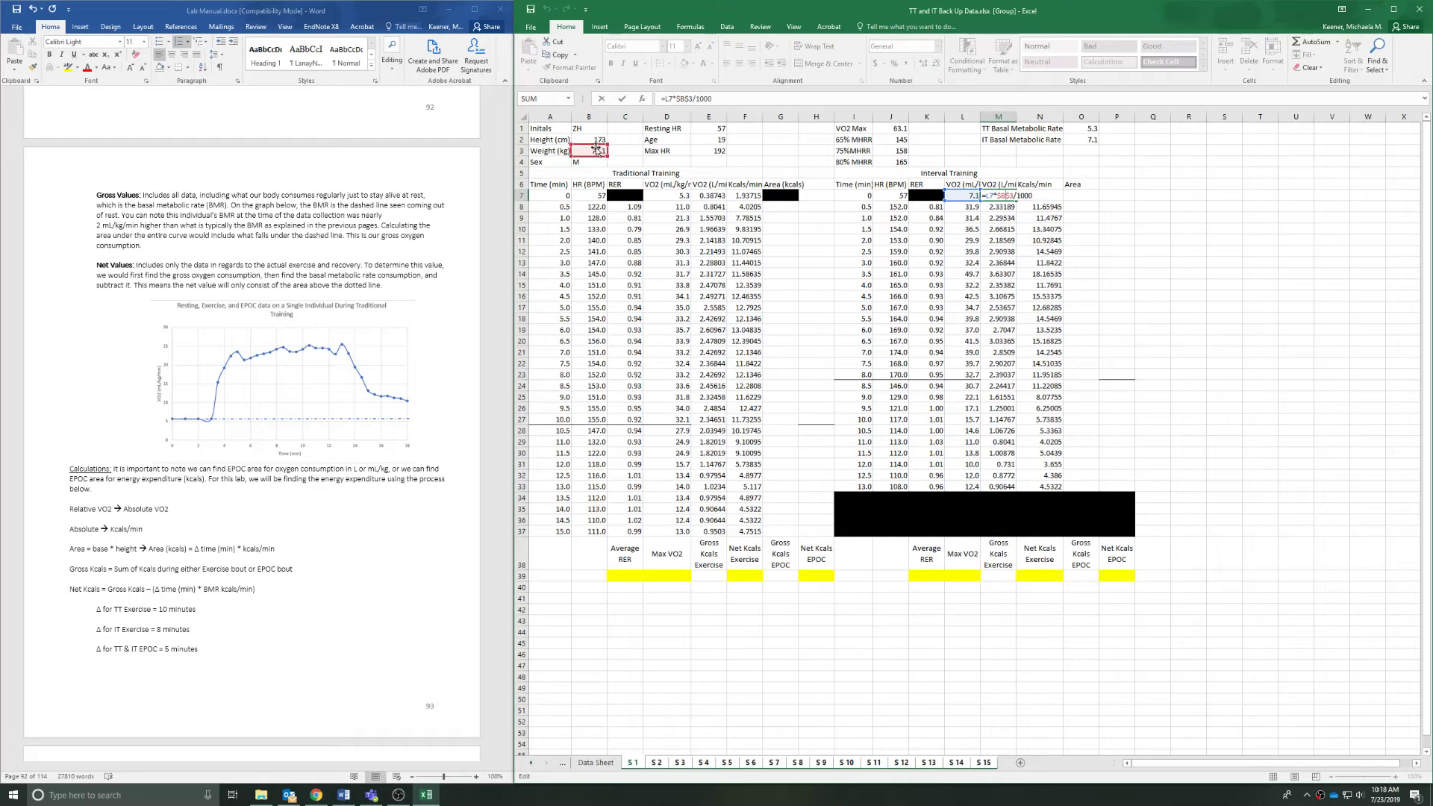
key(Return)
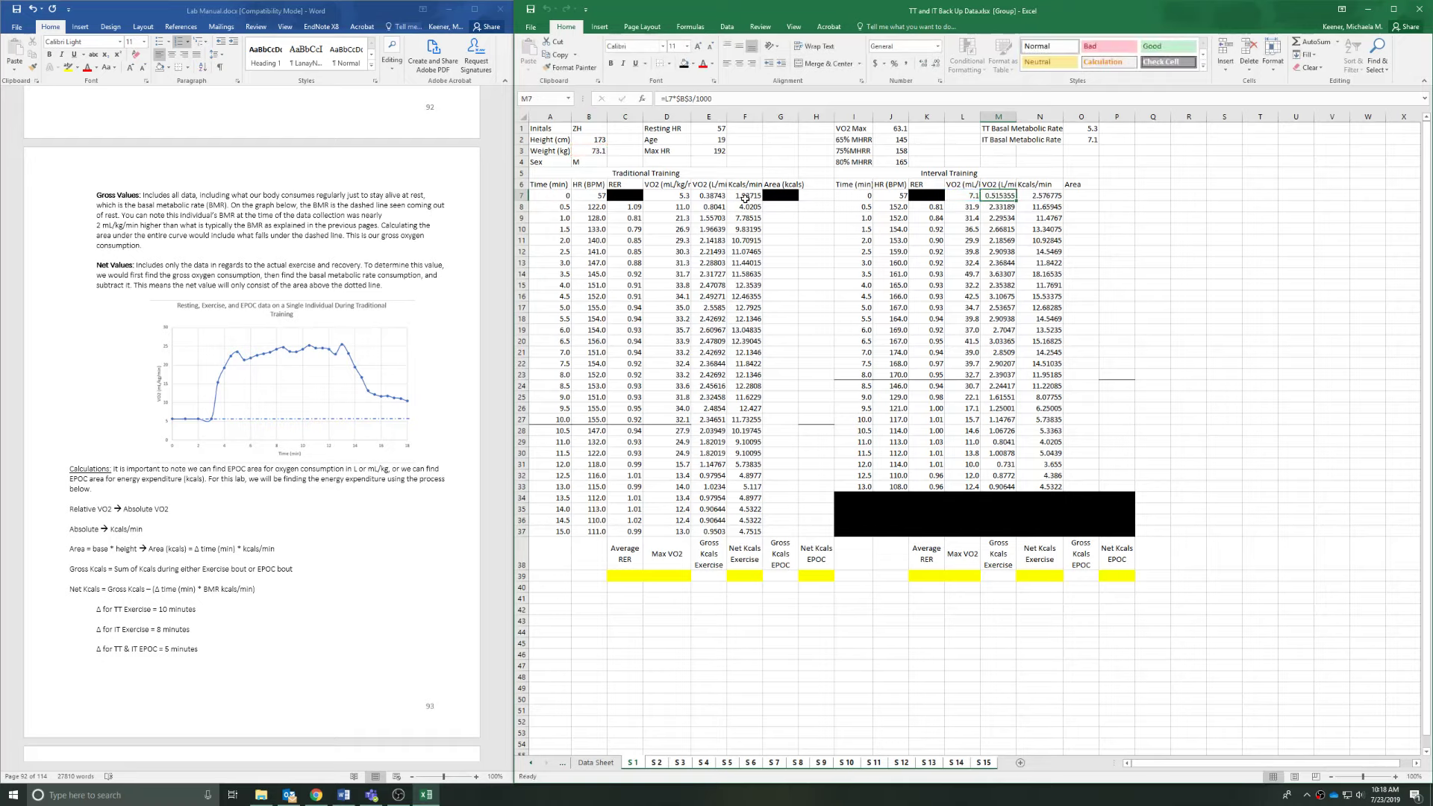
Shade the time-0 Area cell O7 of the interval training table black.
click(767, 207)
click(1090, 196)
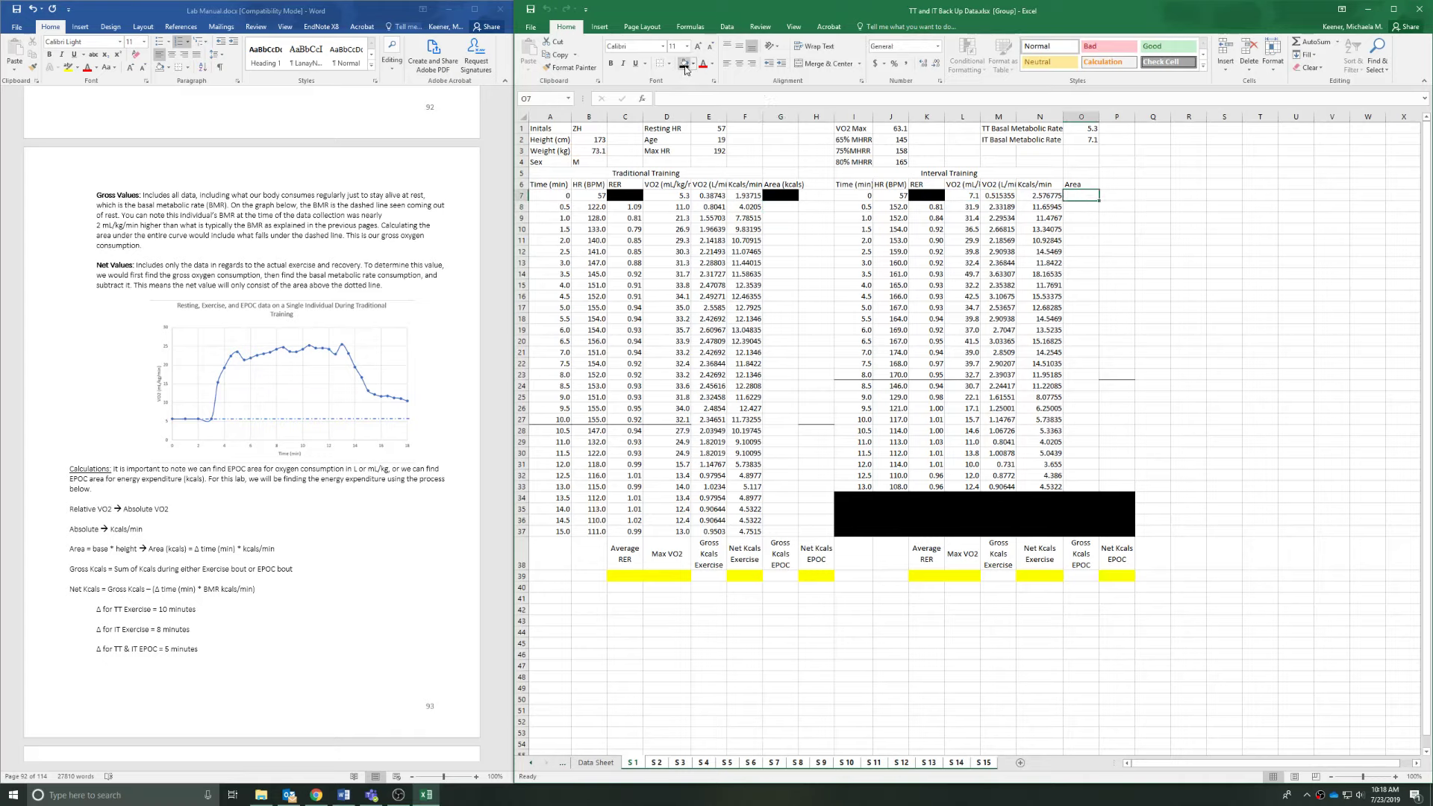
click(682, 63)
click(798, 257)
Calculate the traditional training area in G8 with =F8*0.5 and fill the formula down to G37.
click(785, 205)
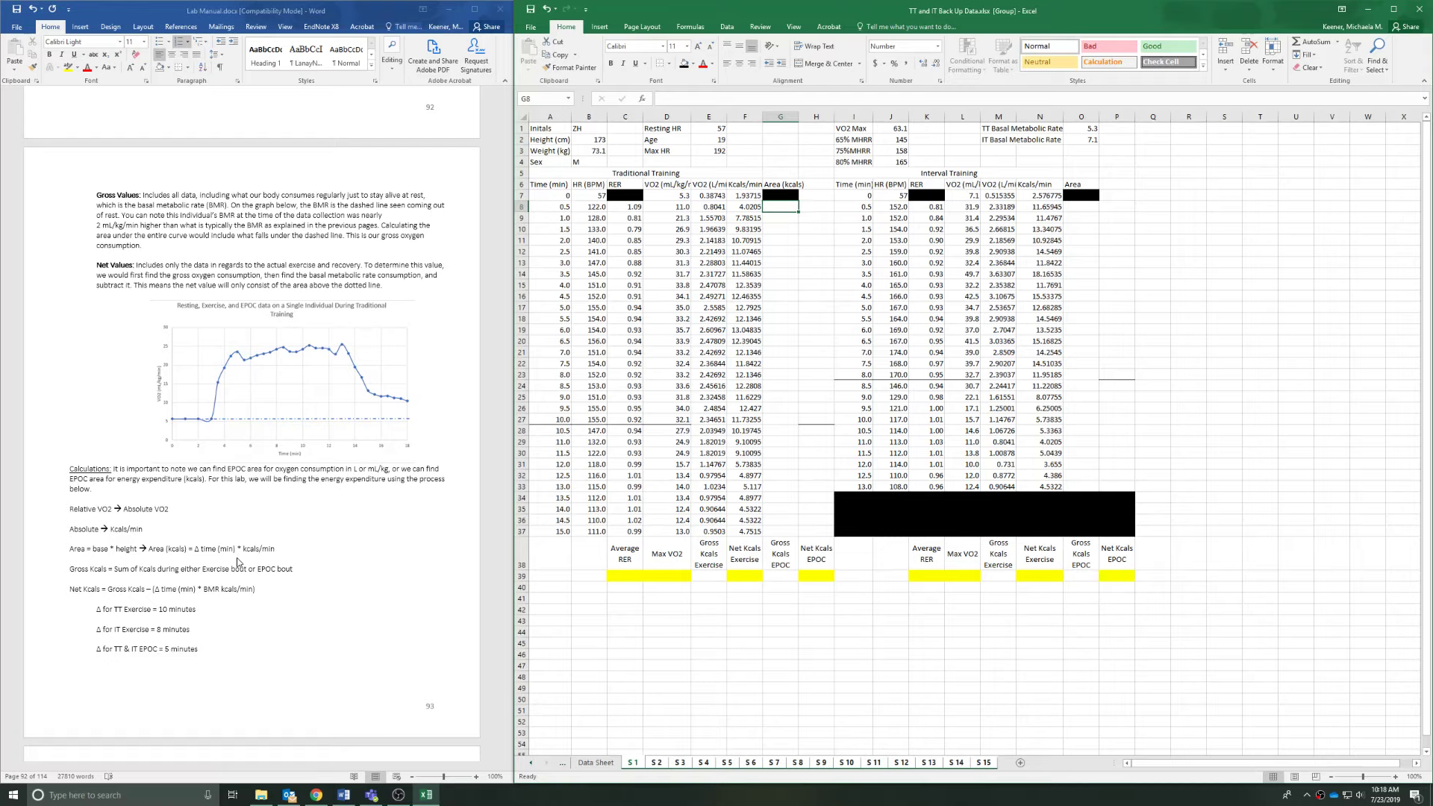
text(=)
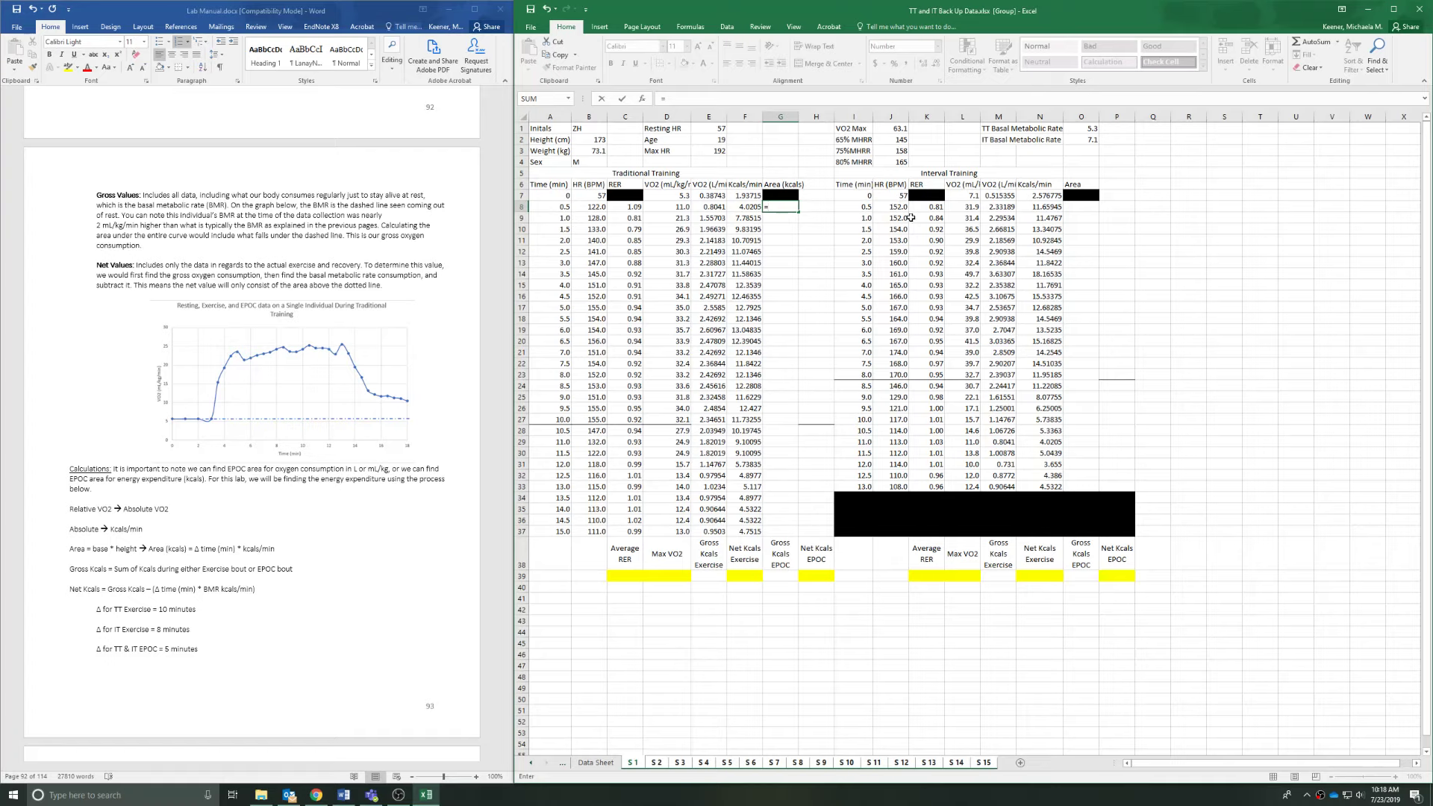
click(752, 205)
text(0.5)
key(Return)
click(792, 209)
drag(799, 213, 829, 531)
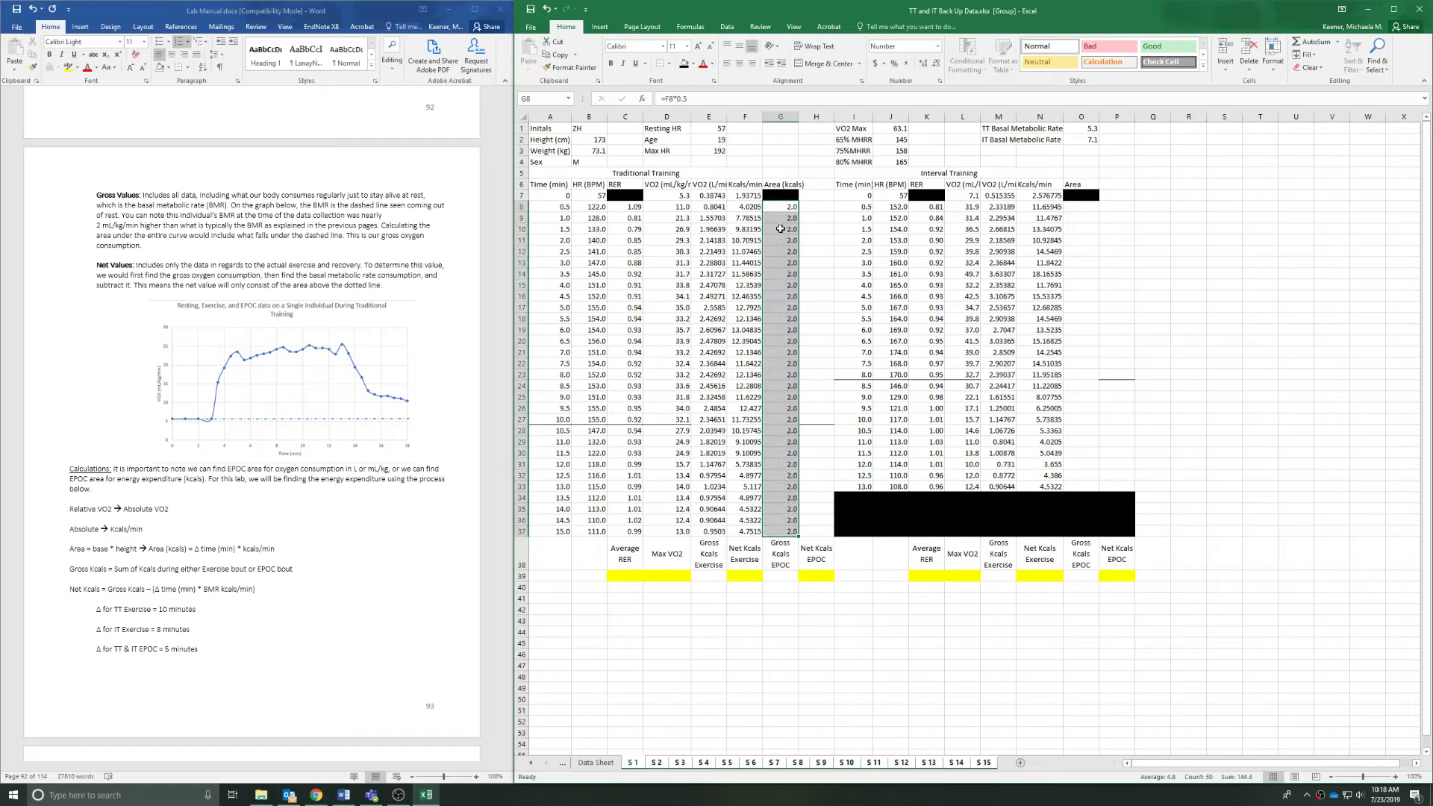
Copy the area formulas in G8:G33 into the interval training Area column starting at O8.
drag(788, 208, 816, 490)
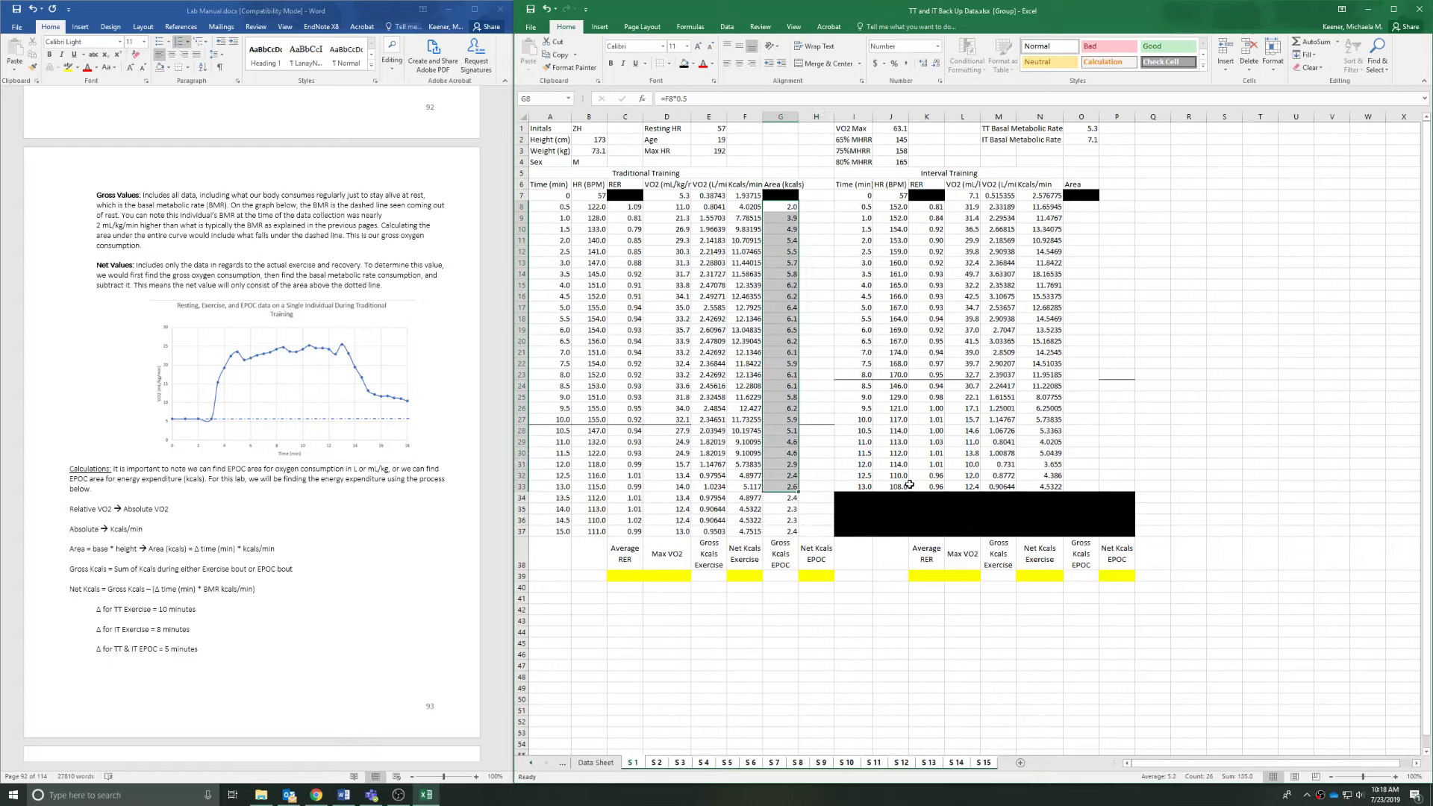
key(ctrl+c)
click(1080, 207)
key(ctrl+v)
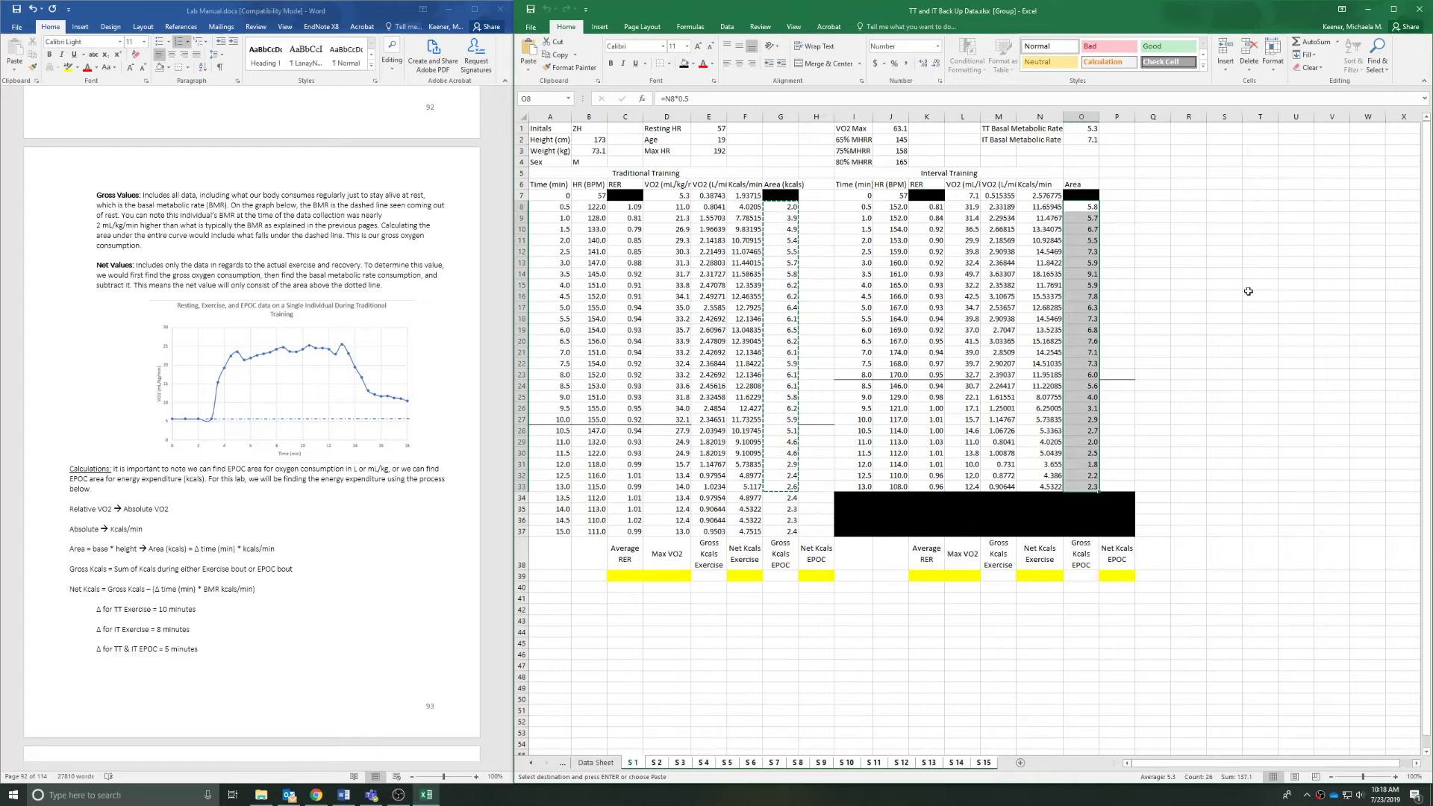
click(1247, 291)
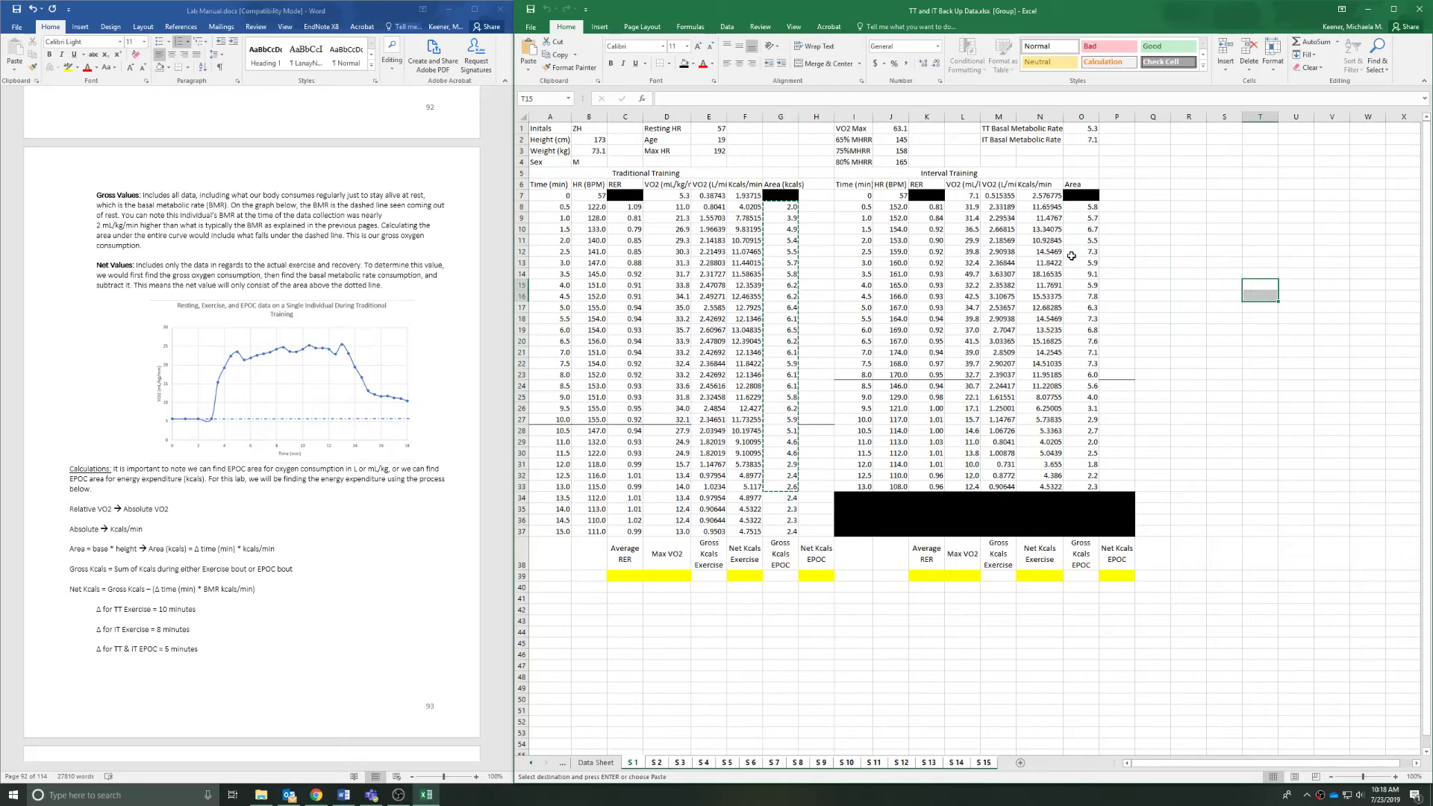
click(1081, 206)
key(Escape)
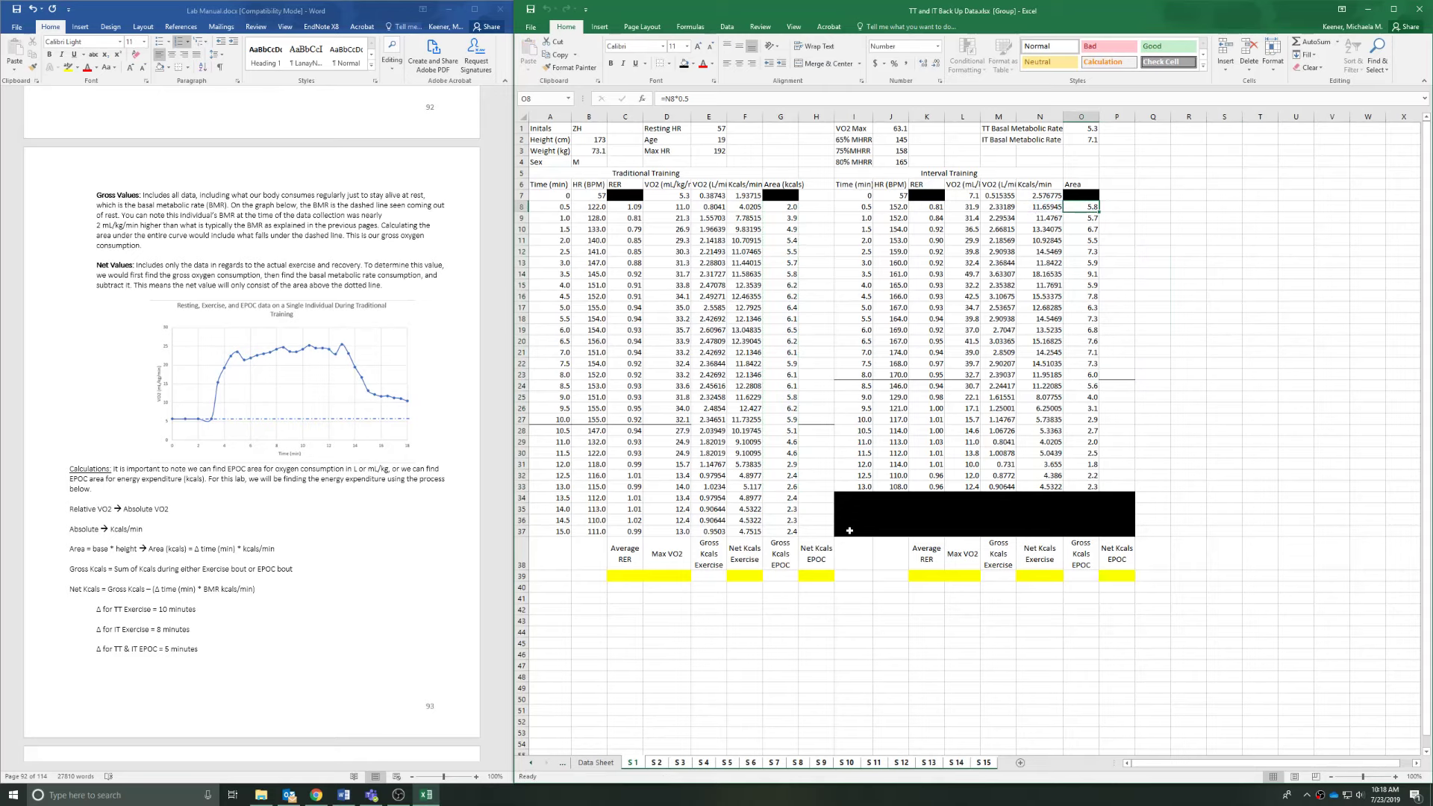
Switch to the lab manual in Word and examine the Test Results section with its example table of required averages and t-tests.
click(624, 579)
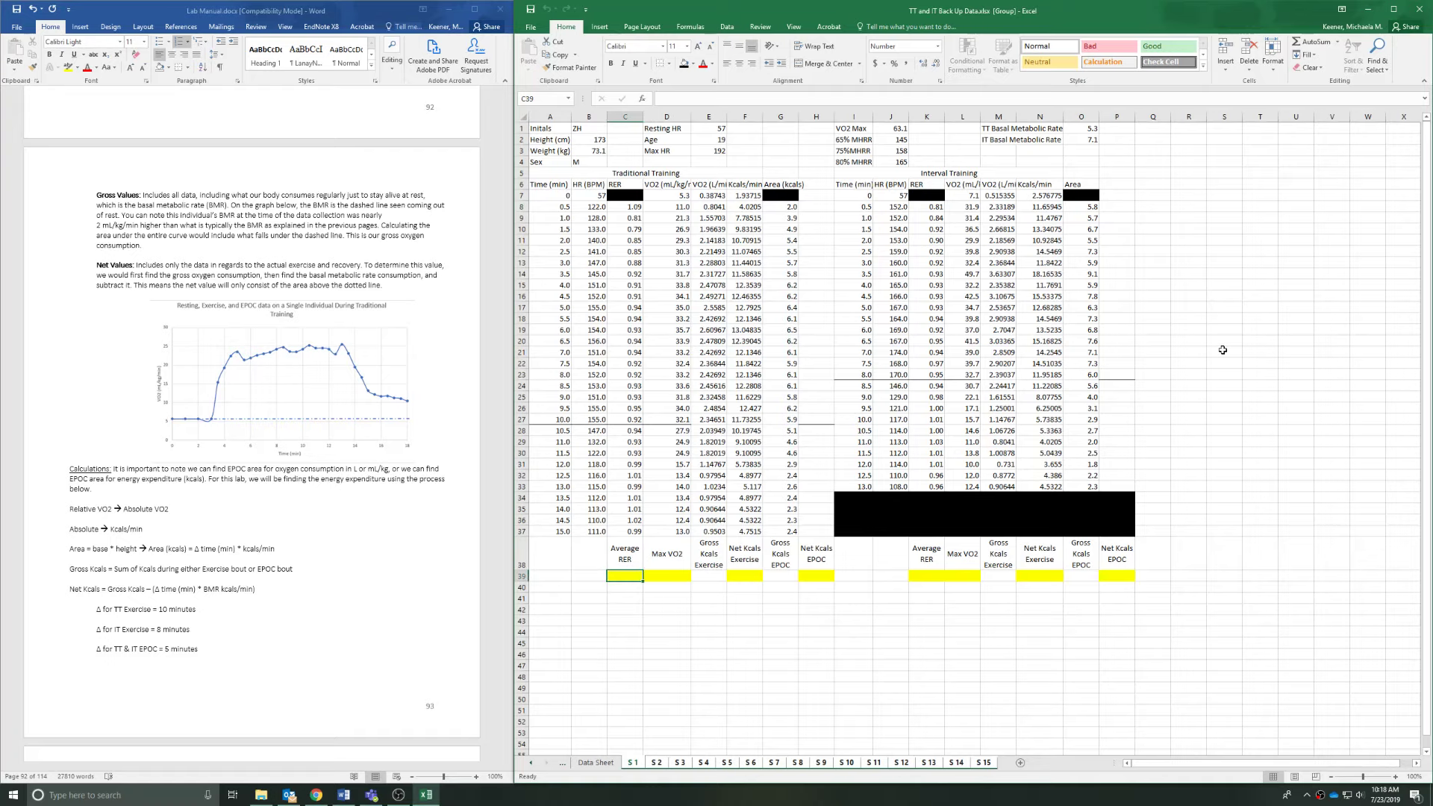
click(464, 361)
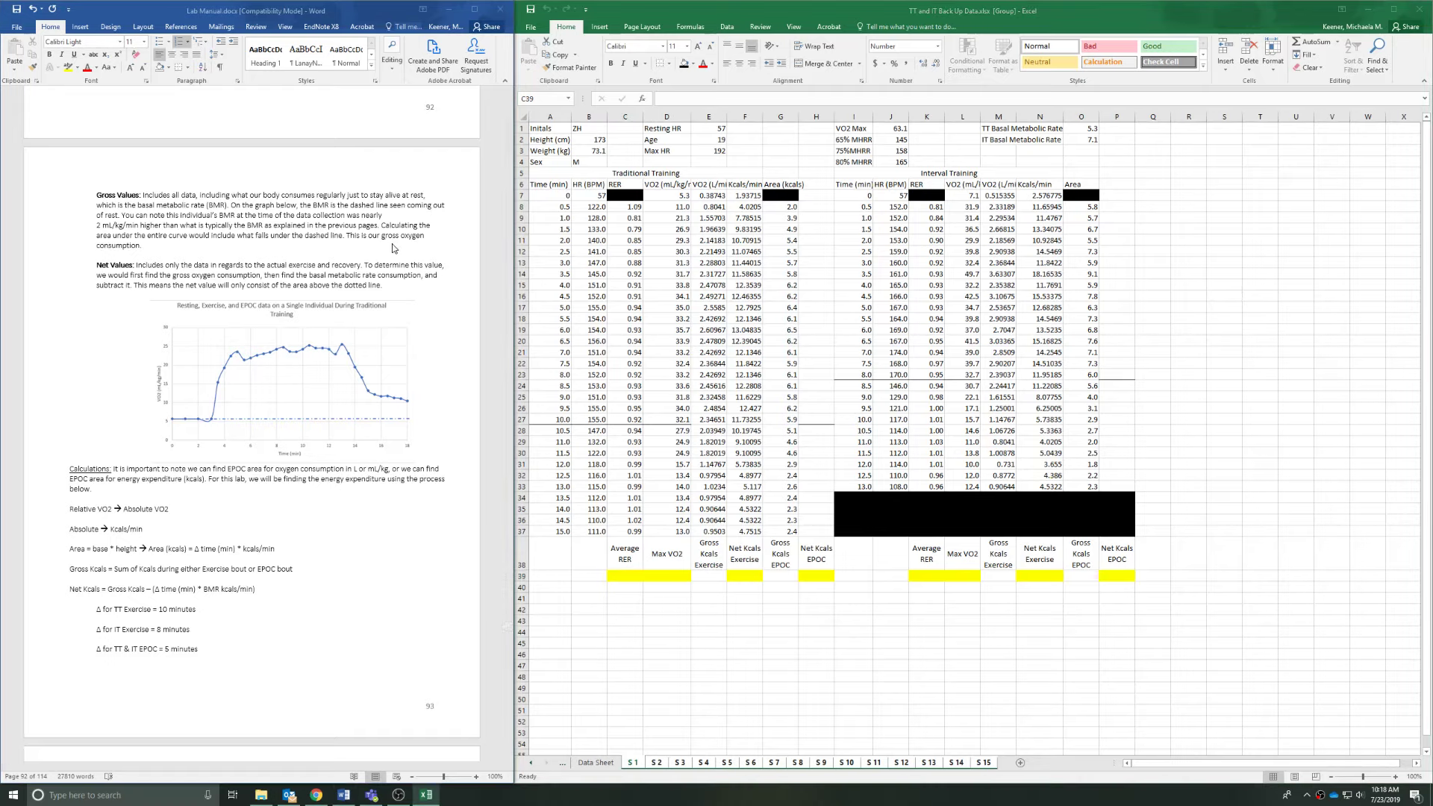
scroll(403, 359, down, 4)
scroll(401, 551, down, 12)
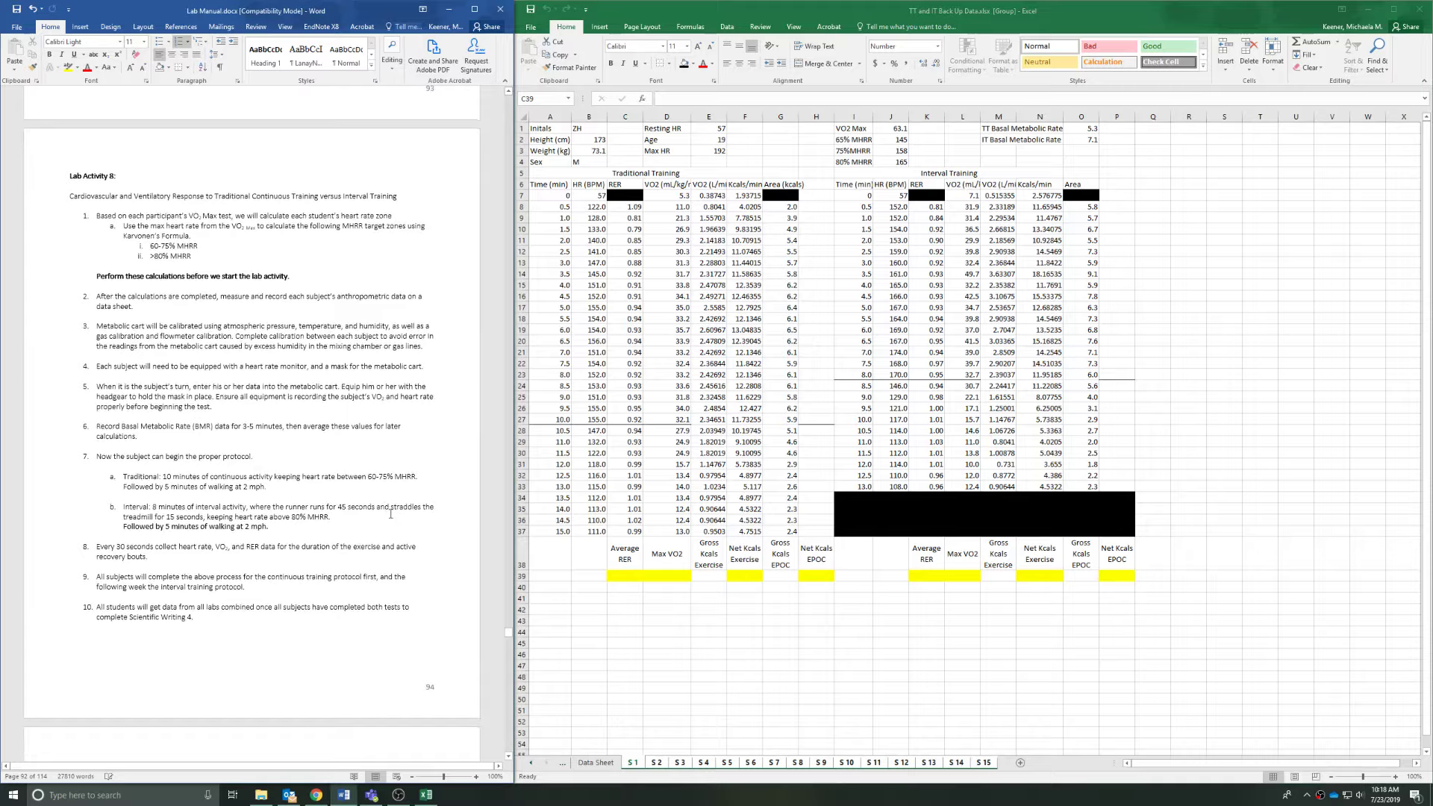
scroll(318, 468, down, 20)
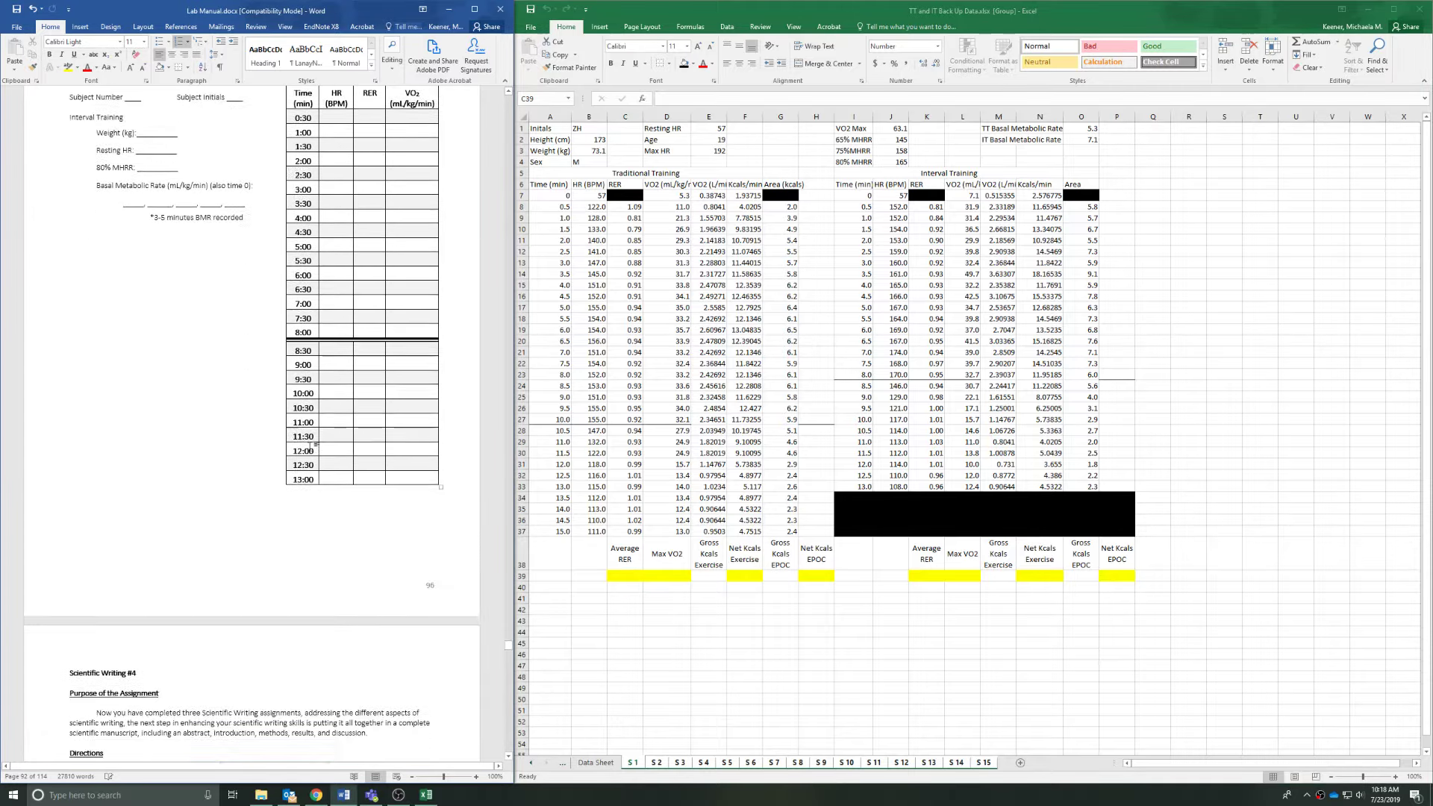
scroll(287, 425, down, 12)
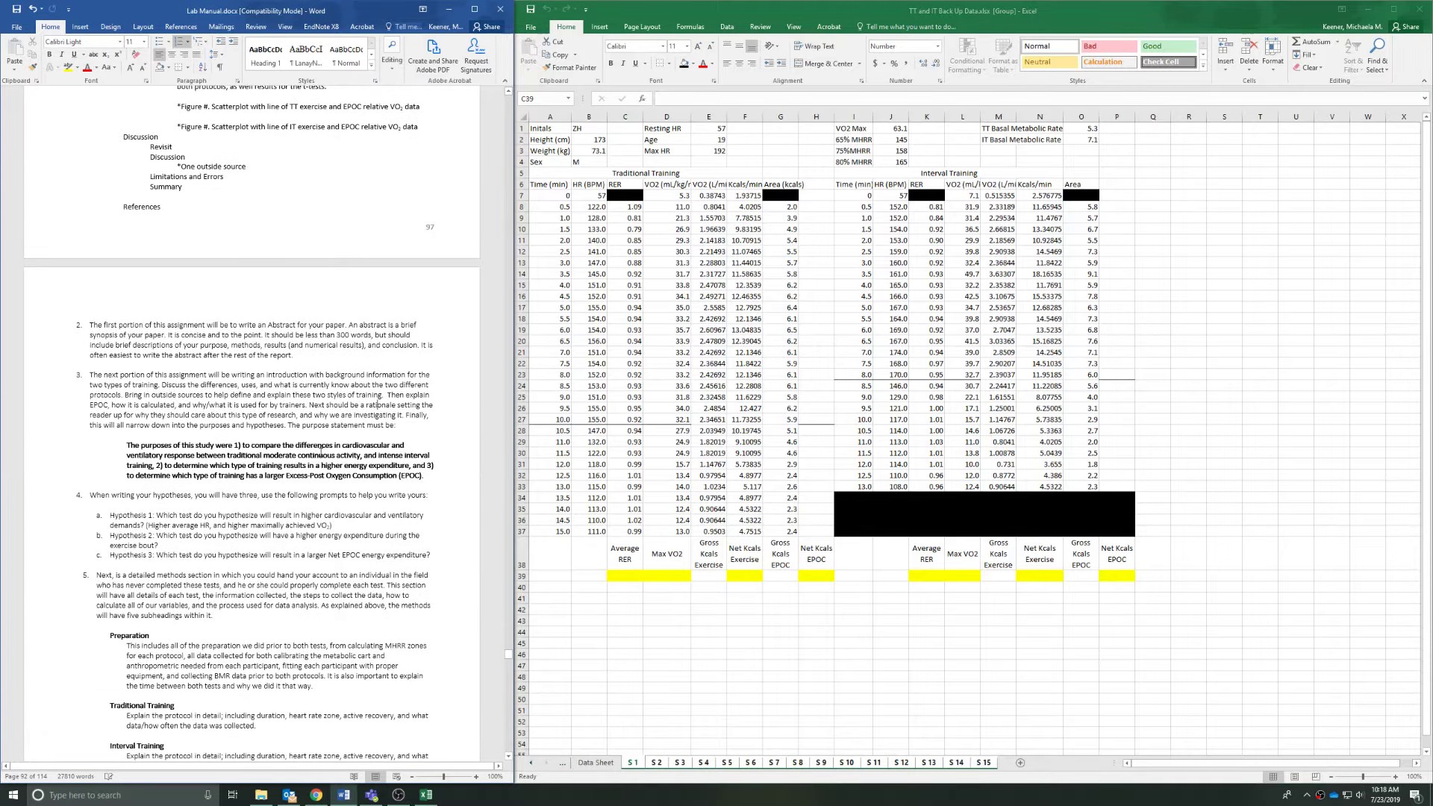
scroll(325, 441, down, 12)
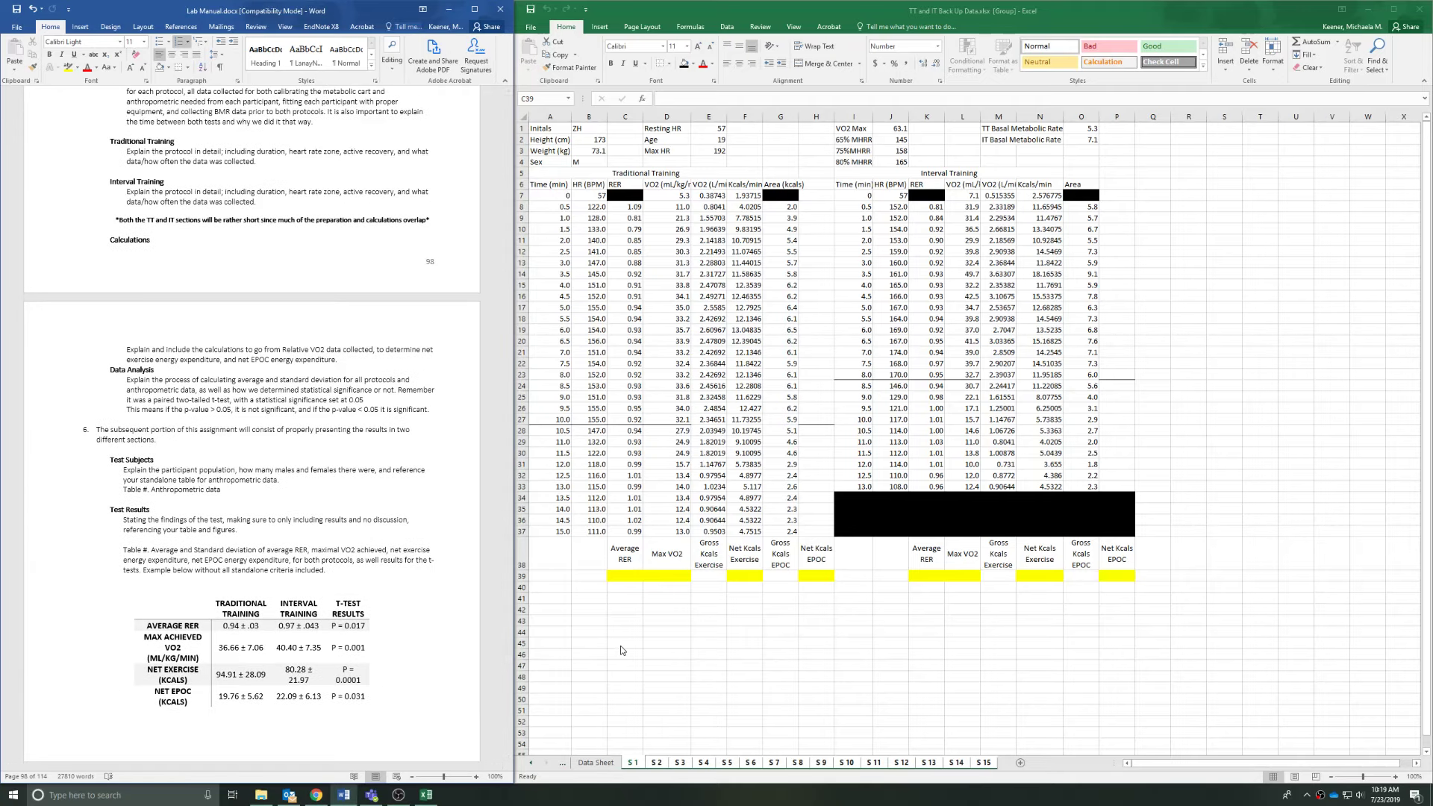
Calculate the traditional training Average RER in C39 with =AVERAGE(C8:C37).
click(638, 574)
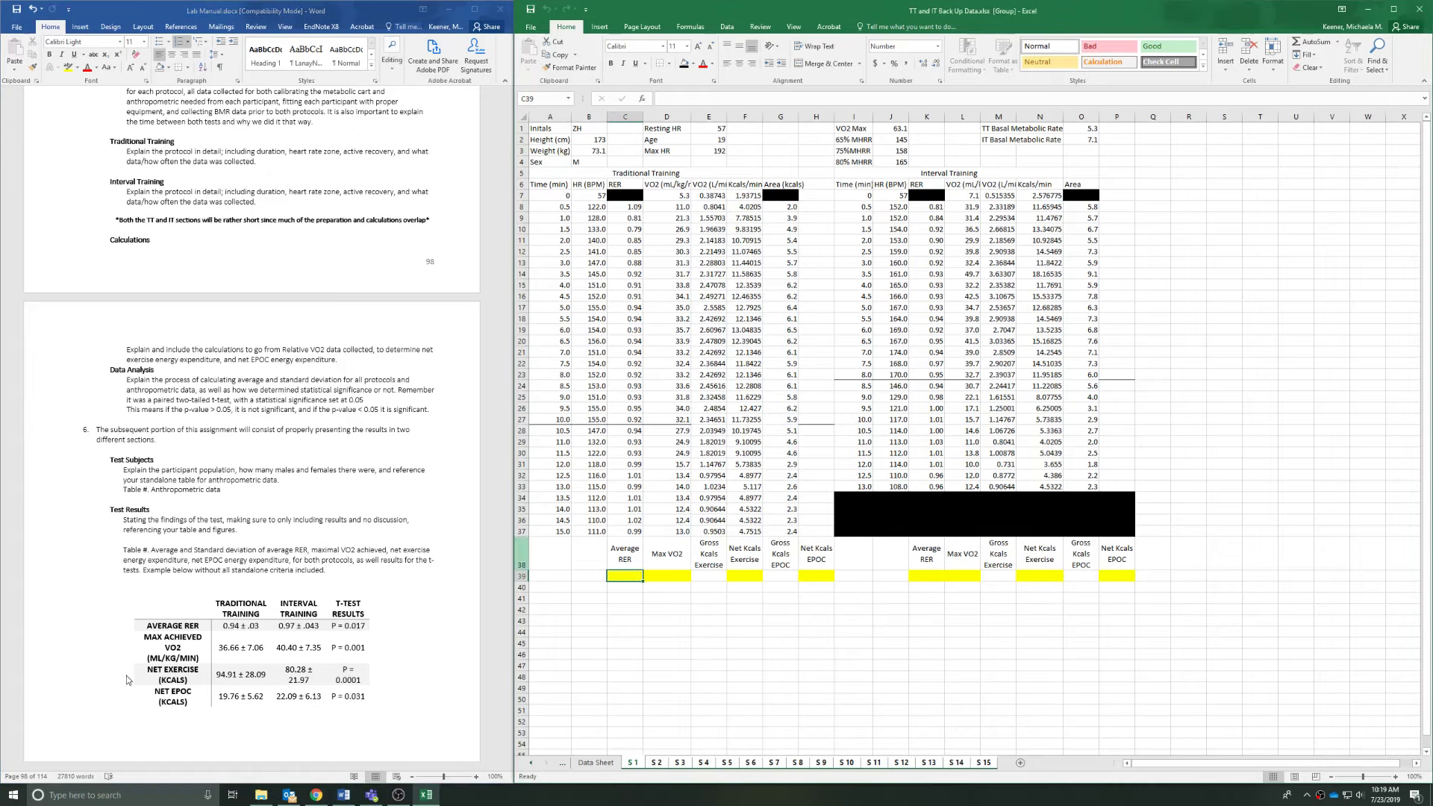
text(=)
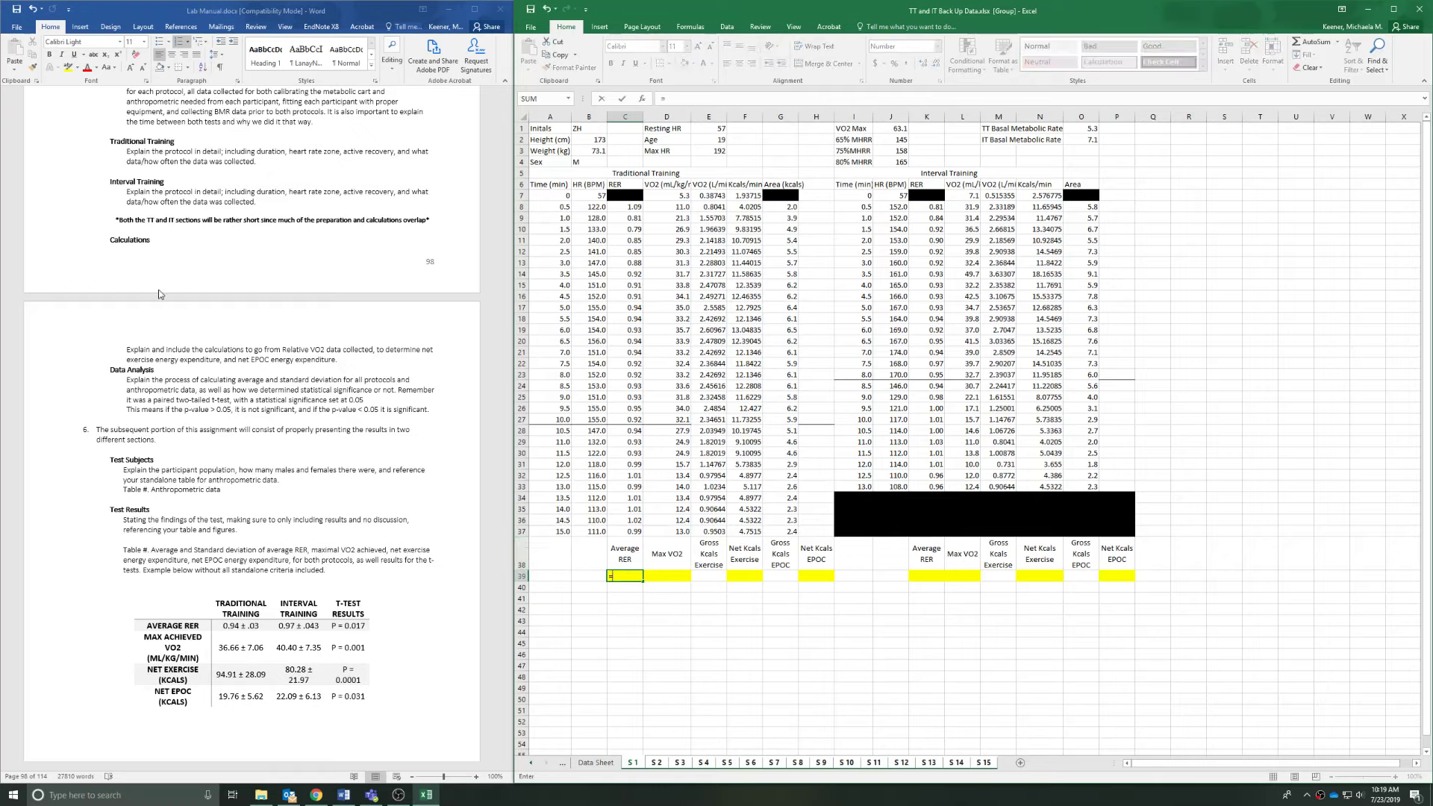
text(aver)
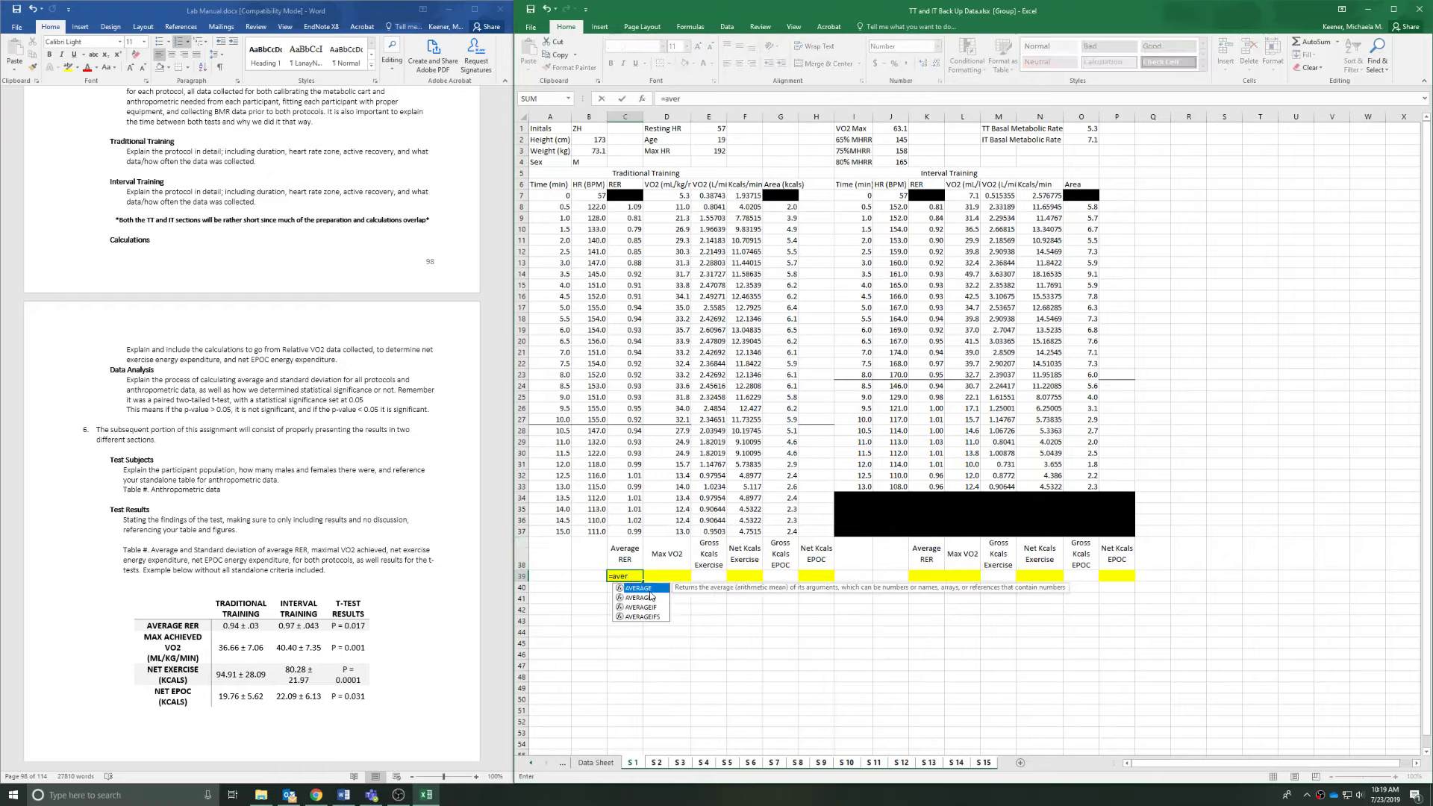
double_click(648, 590)
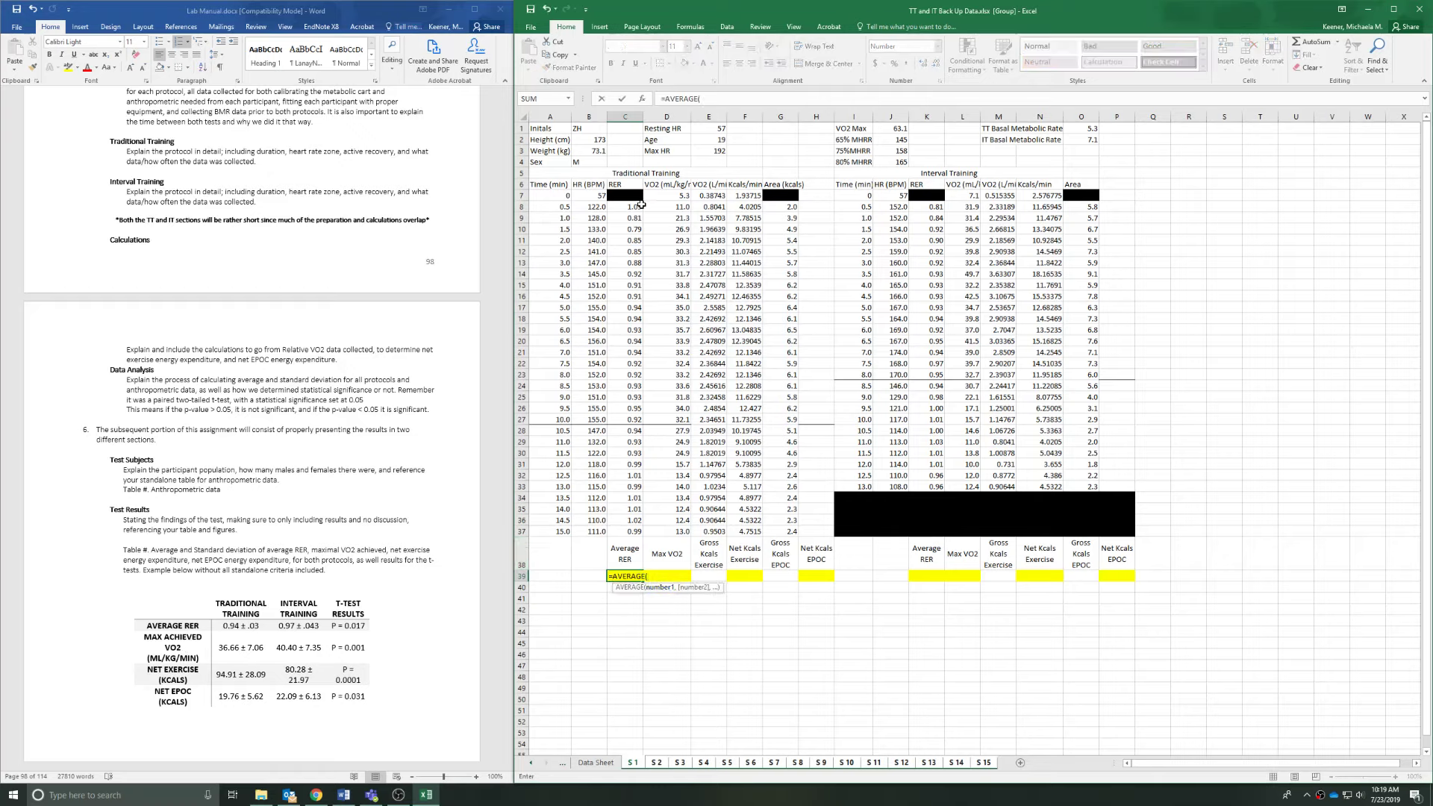
drag(631, 206, 614, 532)
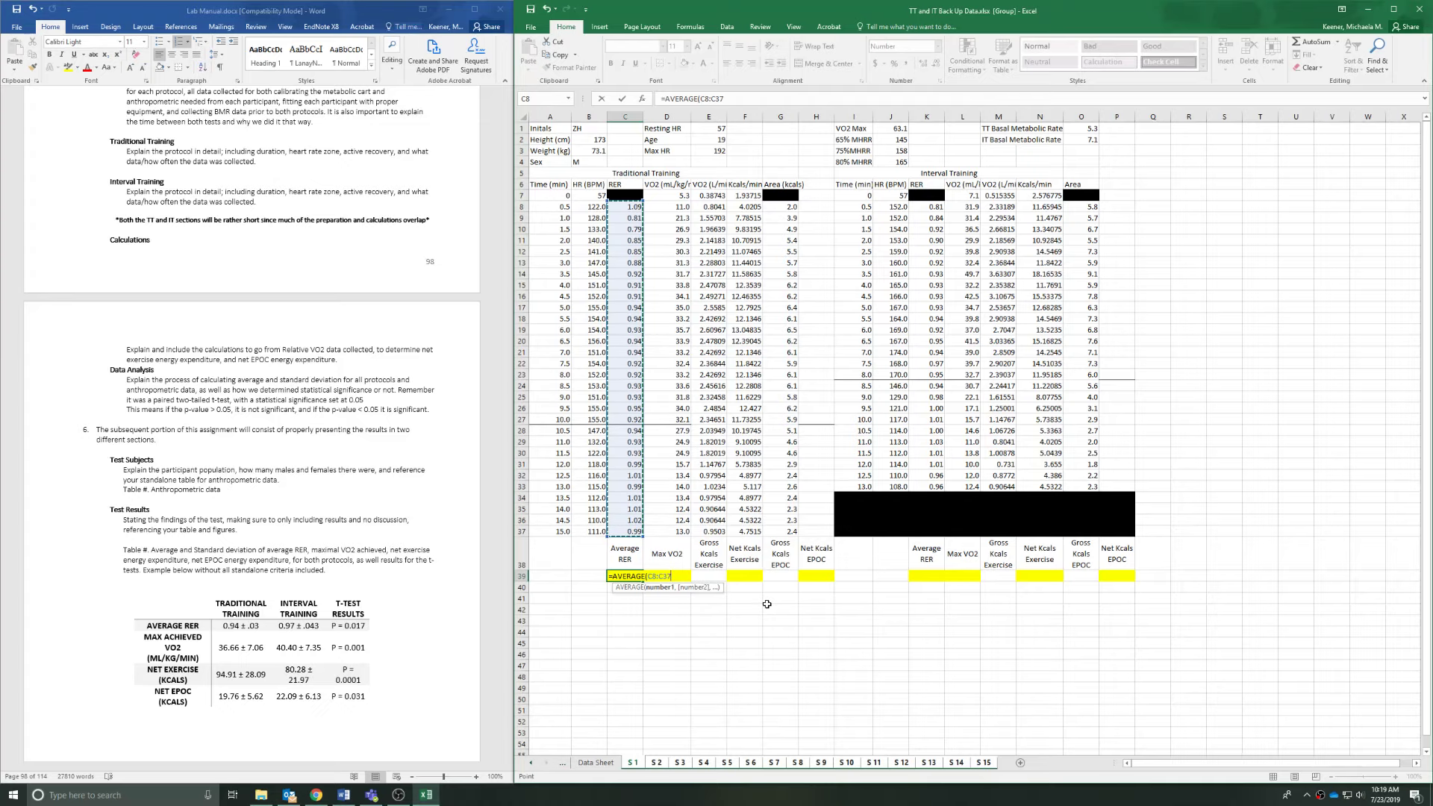
key(Tab)
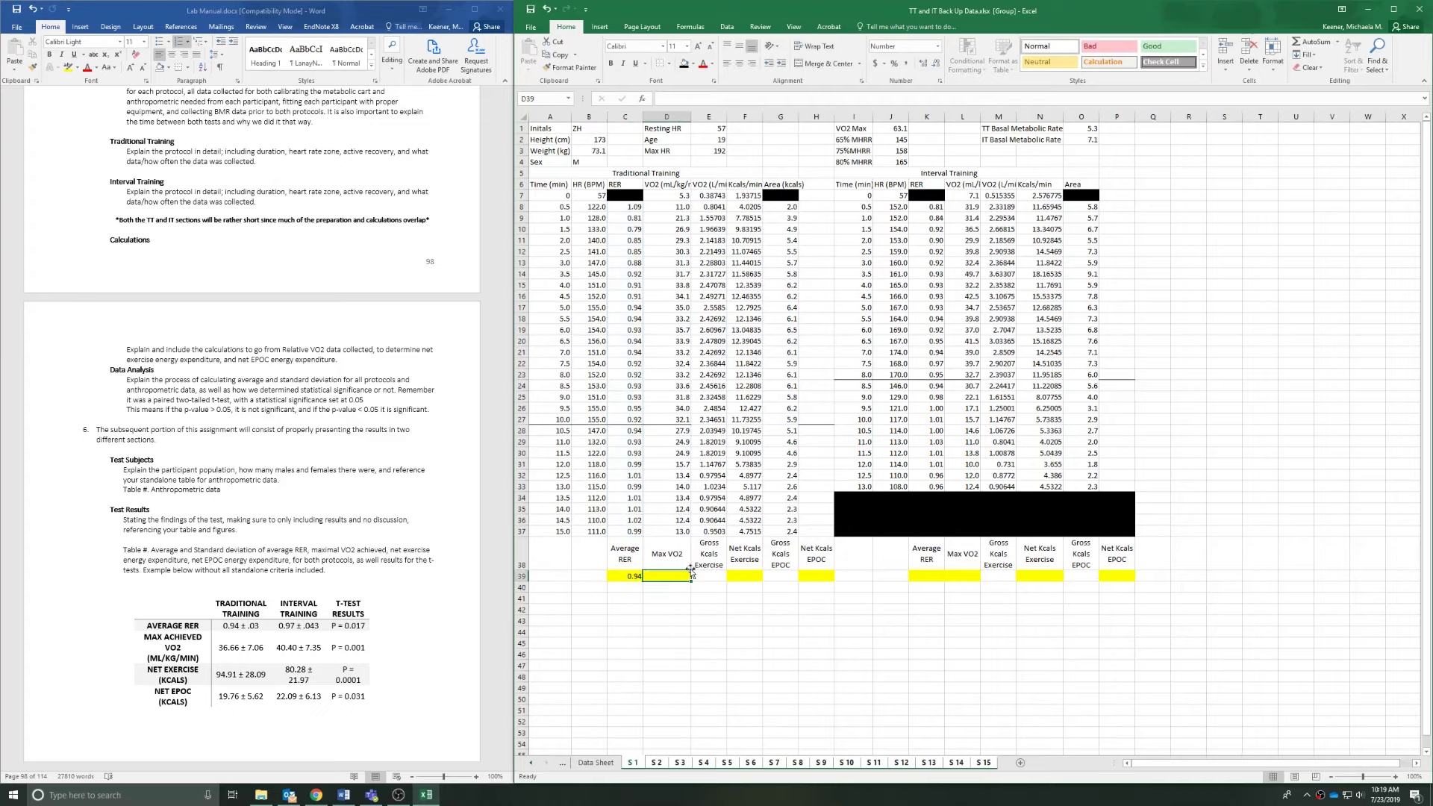
Calculate the traditional training Max VO2 in D39 with a MAX formula over D7:D37.
text(=max)
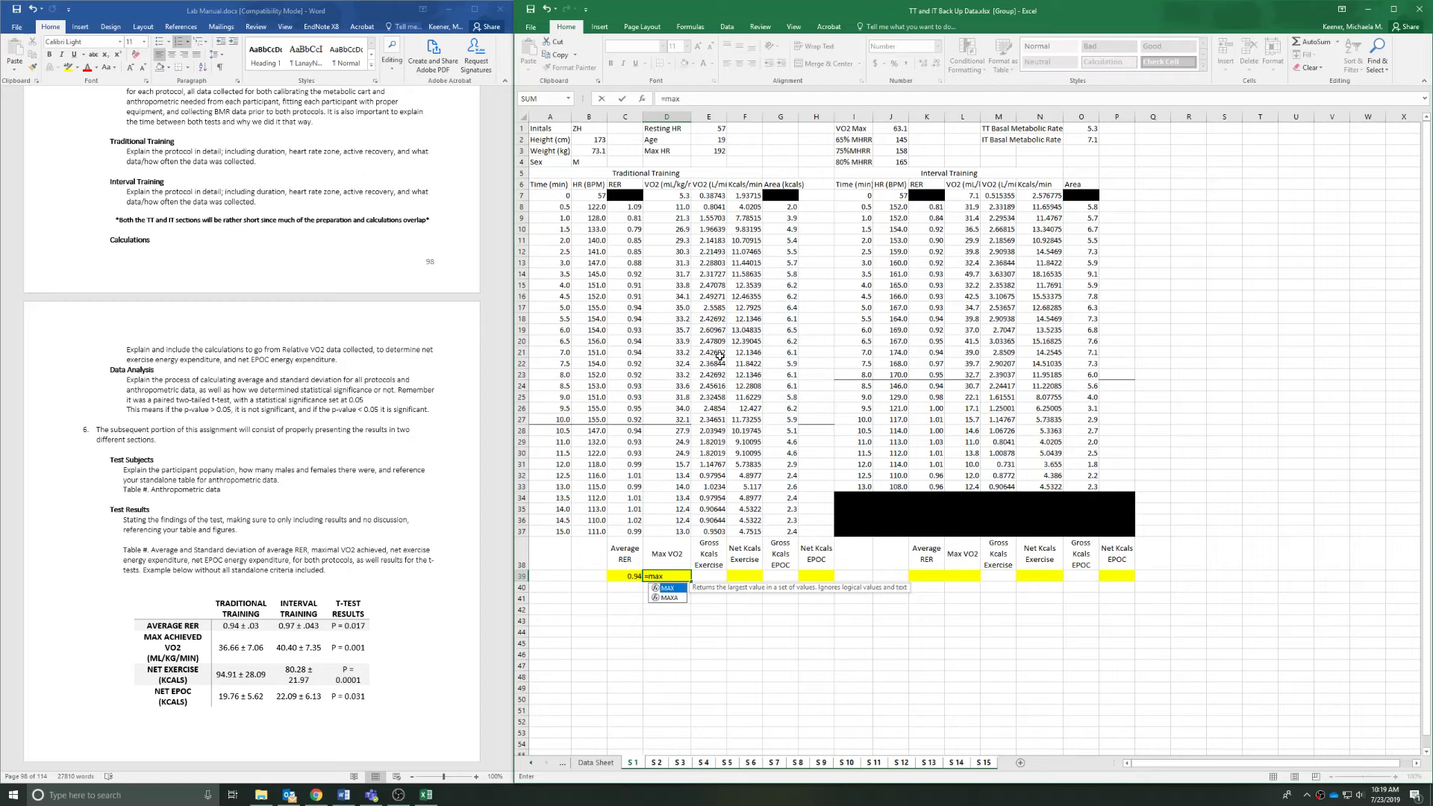
mouse_move(677, 198)
mouse_down()
mouse_move(681, 539)
mouse_move(663, 198)
mouse_up()
key(Return)
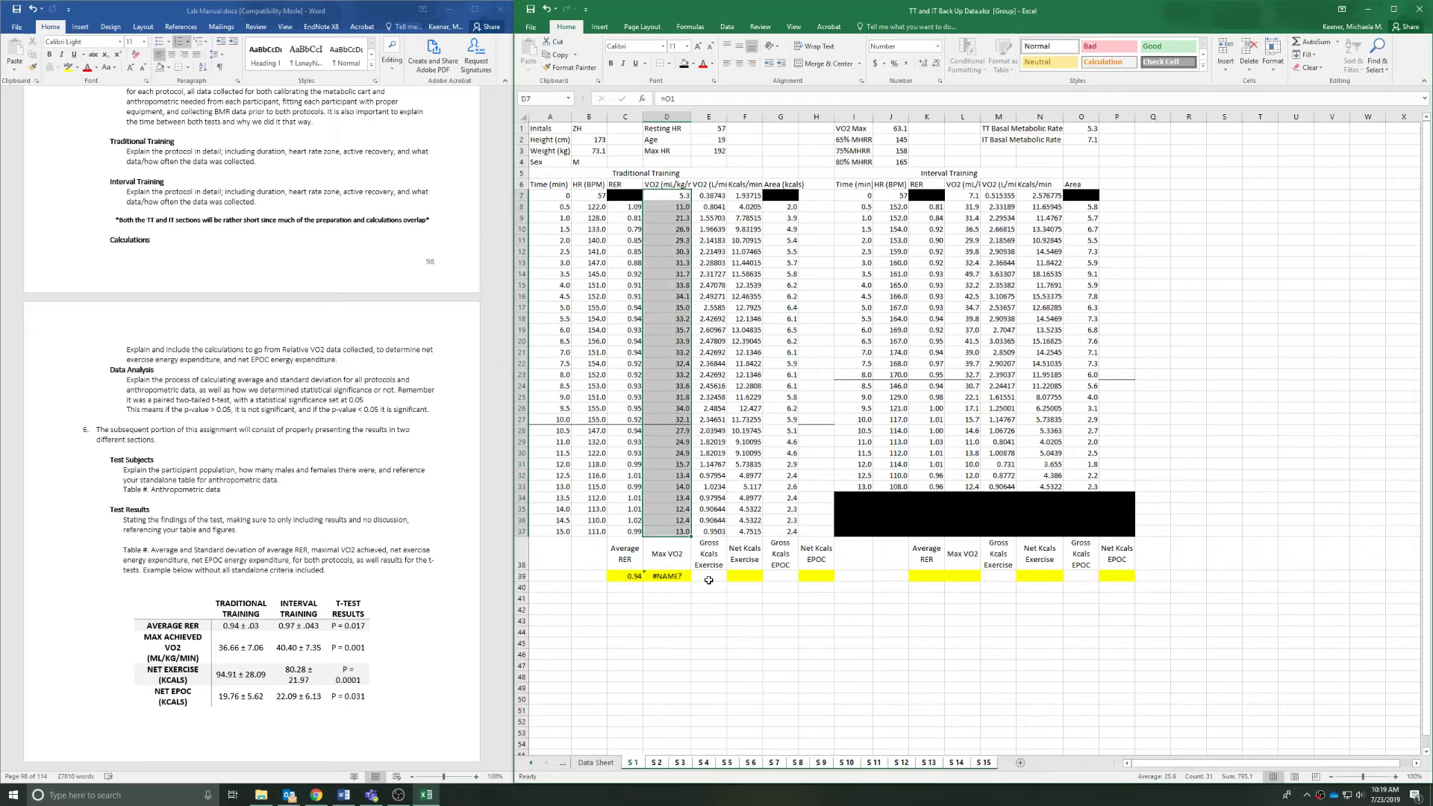
click(668, 566)
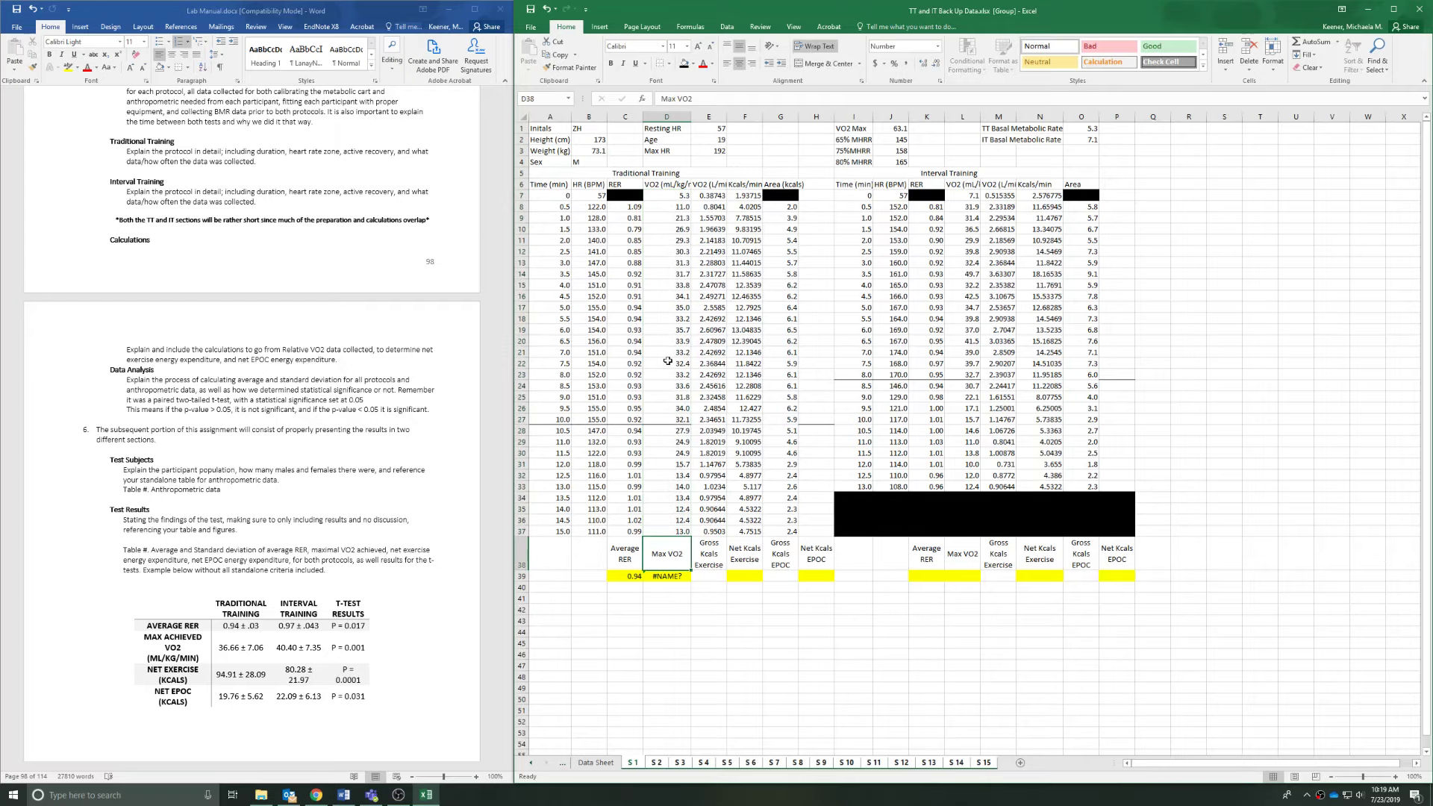
click(678, 579)
click(703, 98)
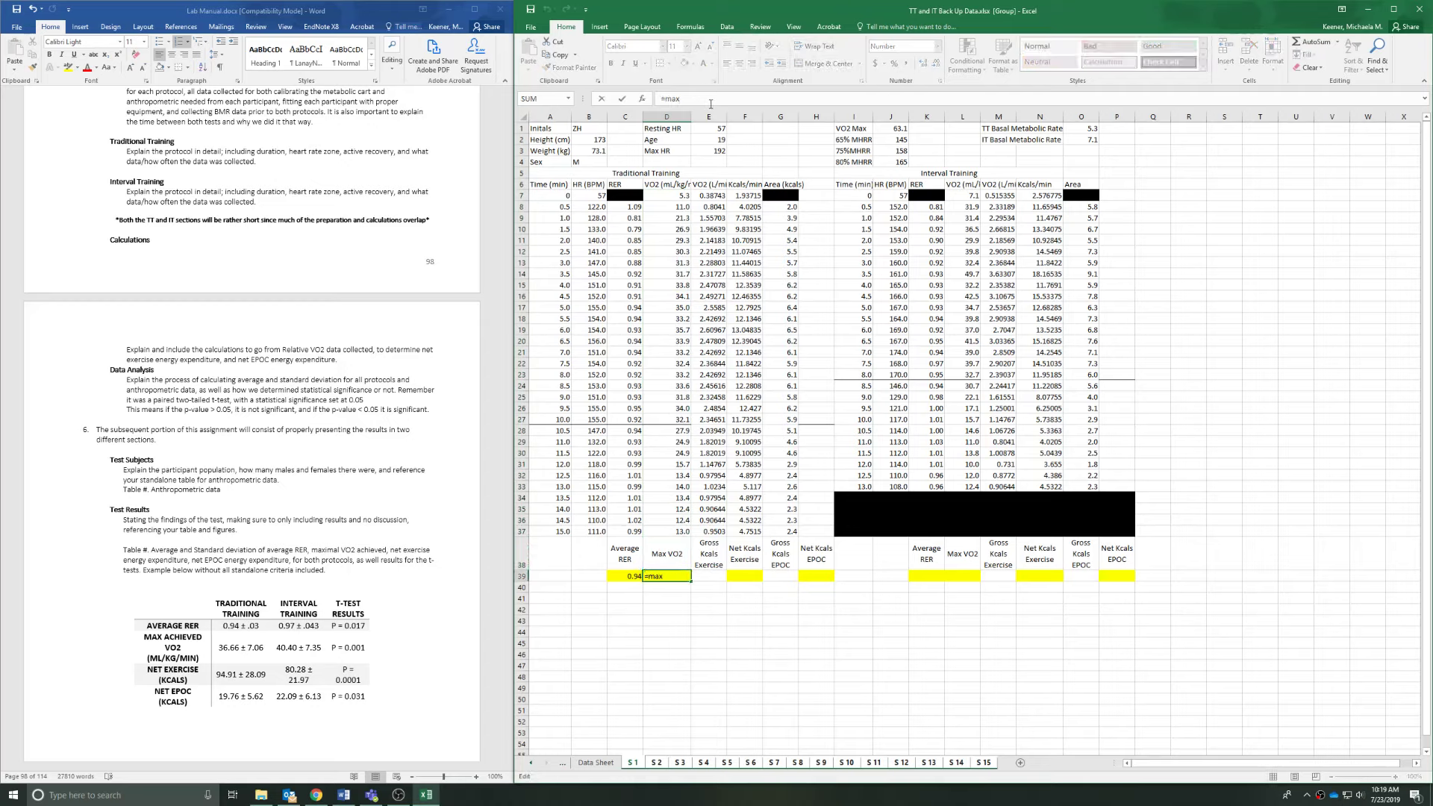
text(()
drag(672, 197, 655, 526)
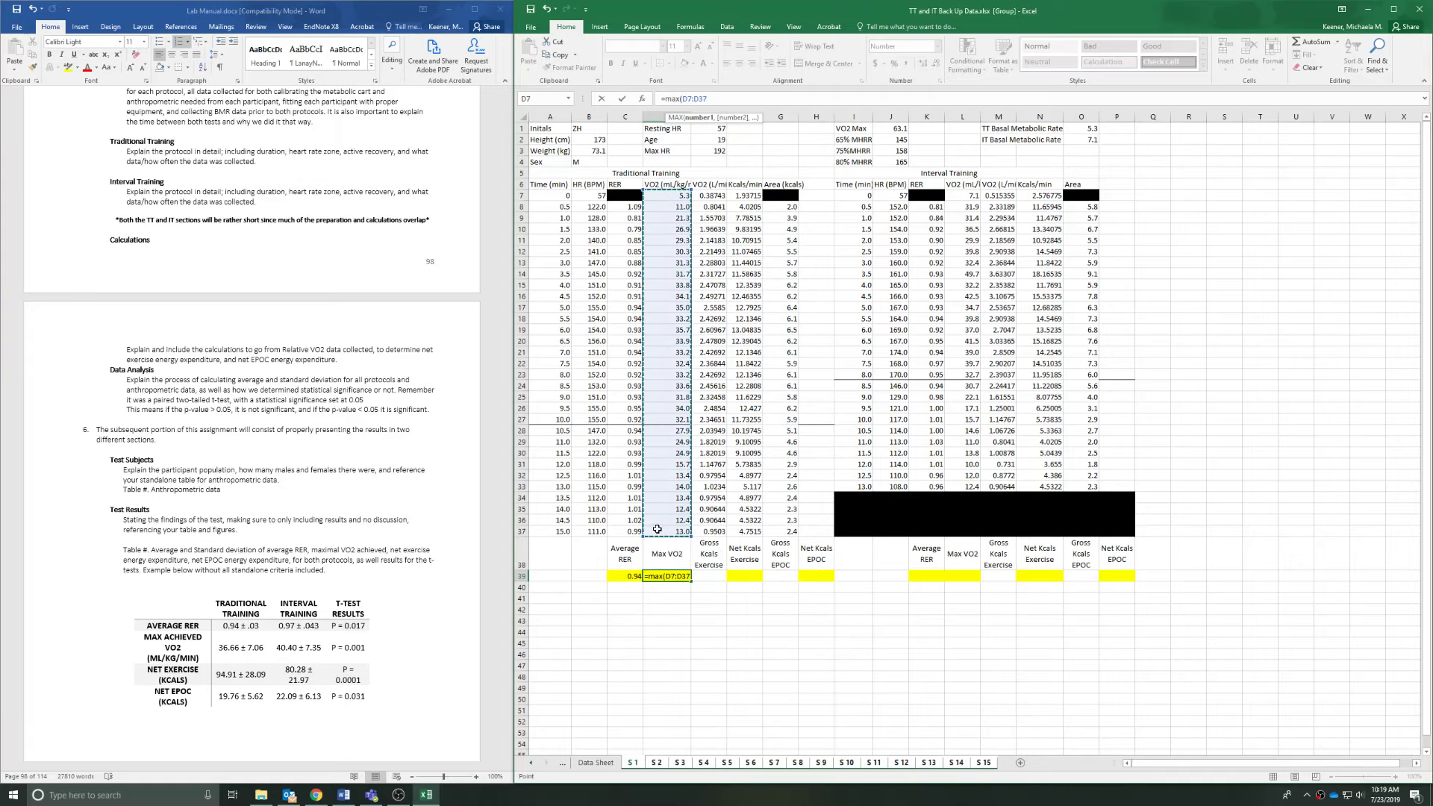
key(Return)
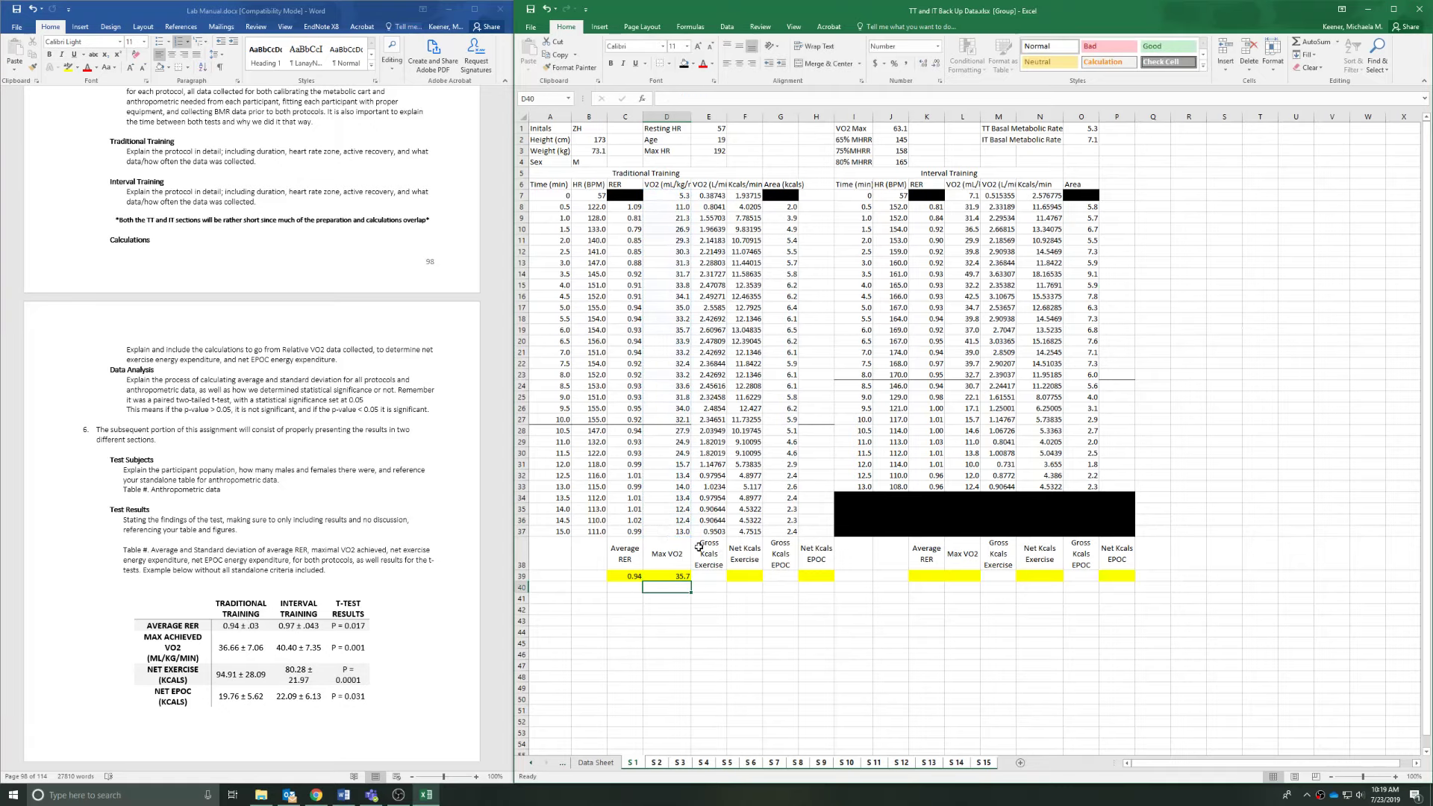
Calculate the traditional training Gross Kcals Exercise in E39 as the SUM of G8:G27, undoing the accidental change to the Area values.
click(707, 578)
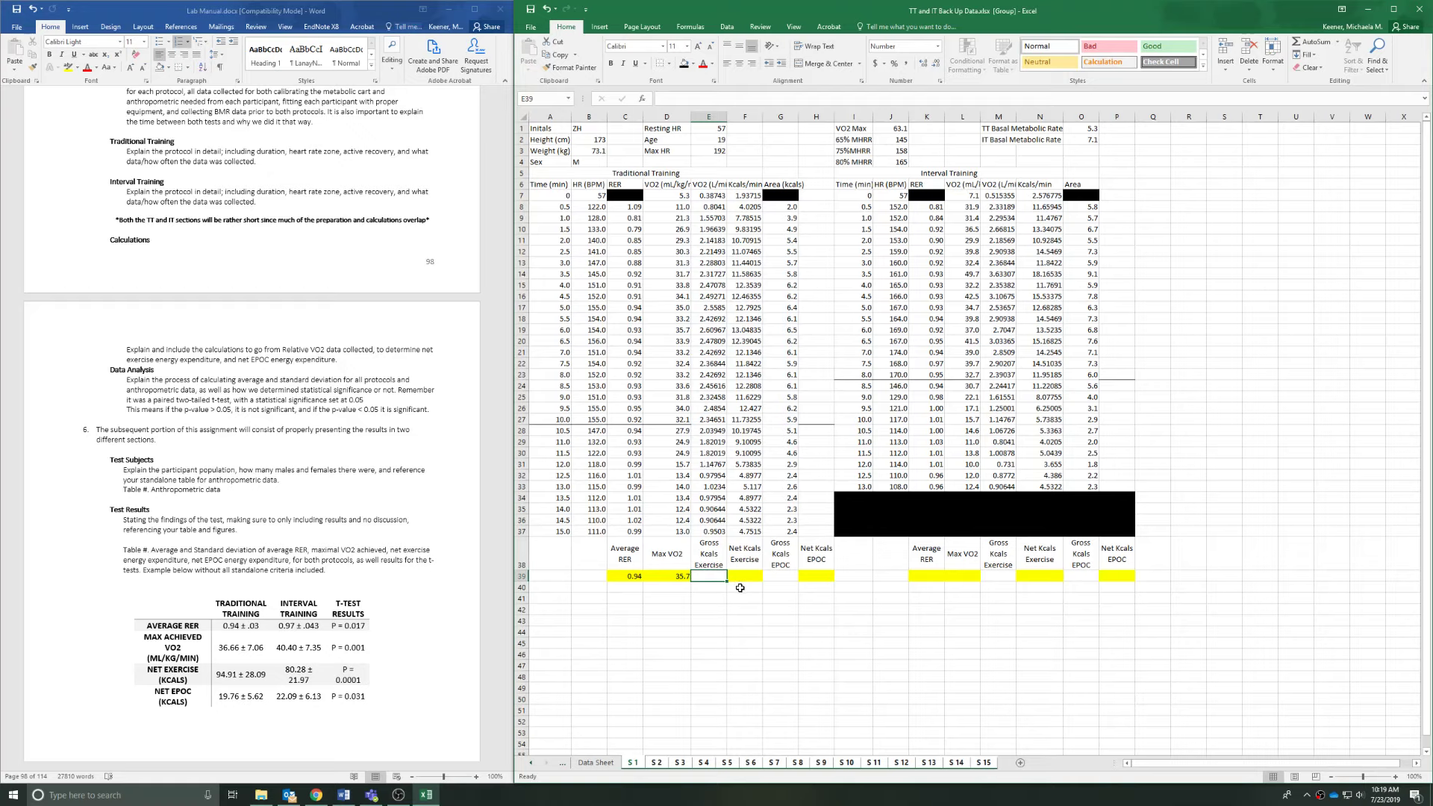
text(=sum)
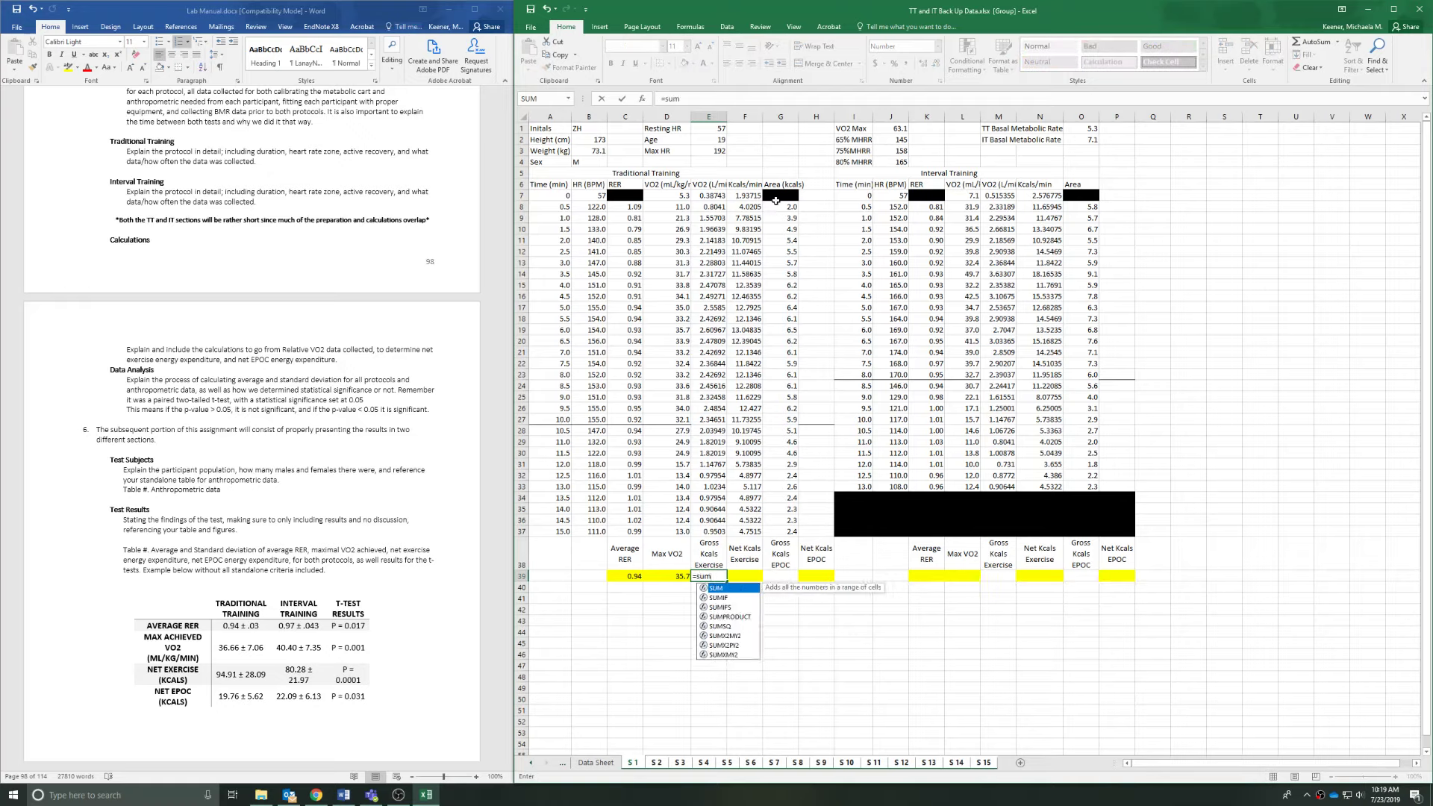
drag(788, 215, 798, 423)
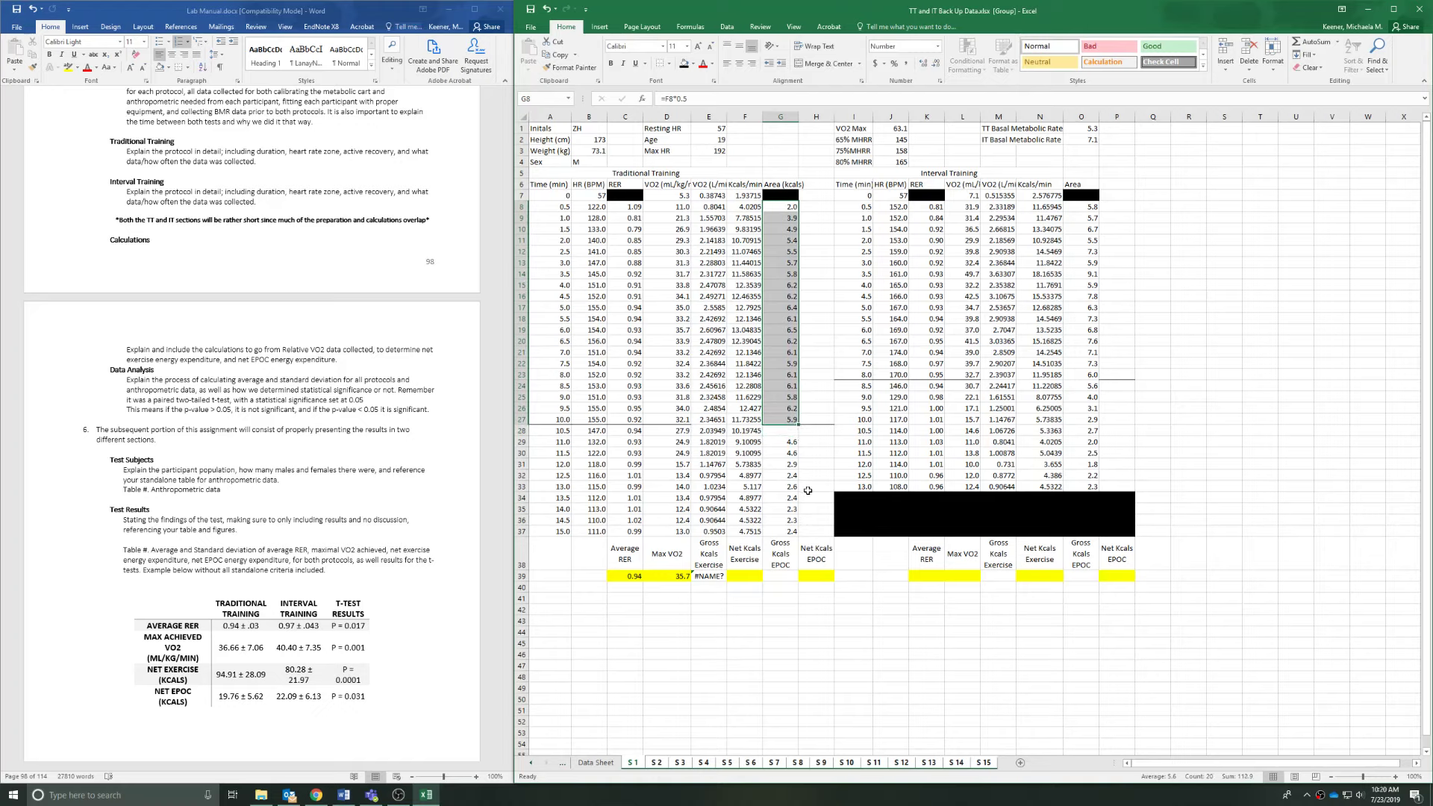
key(ctrl+z)
click(720, 585)
click(720, 576)
click(684, 97)
text(()
drag(790, 212, 787, 418)
key(Return)
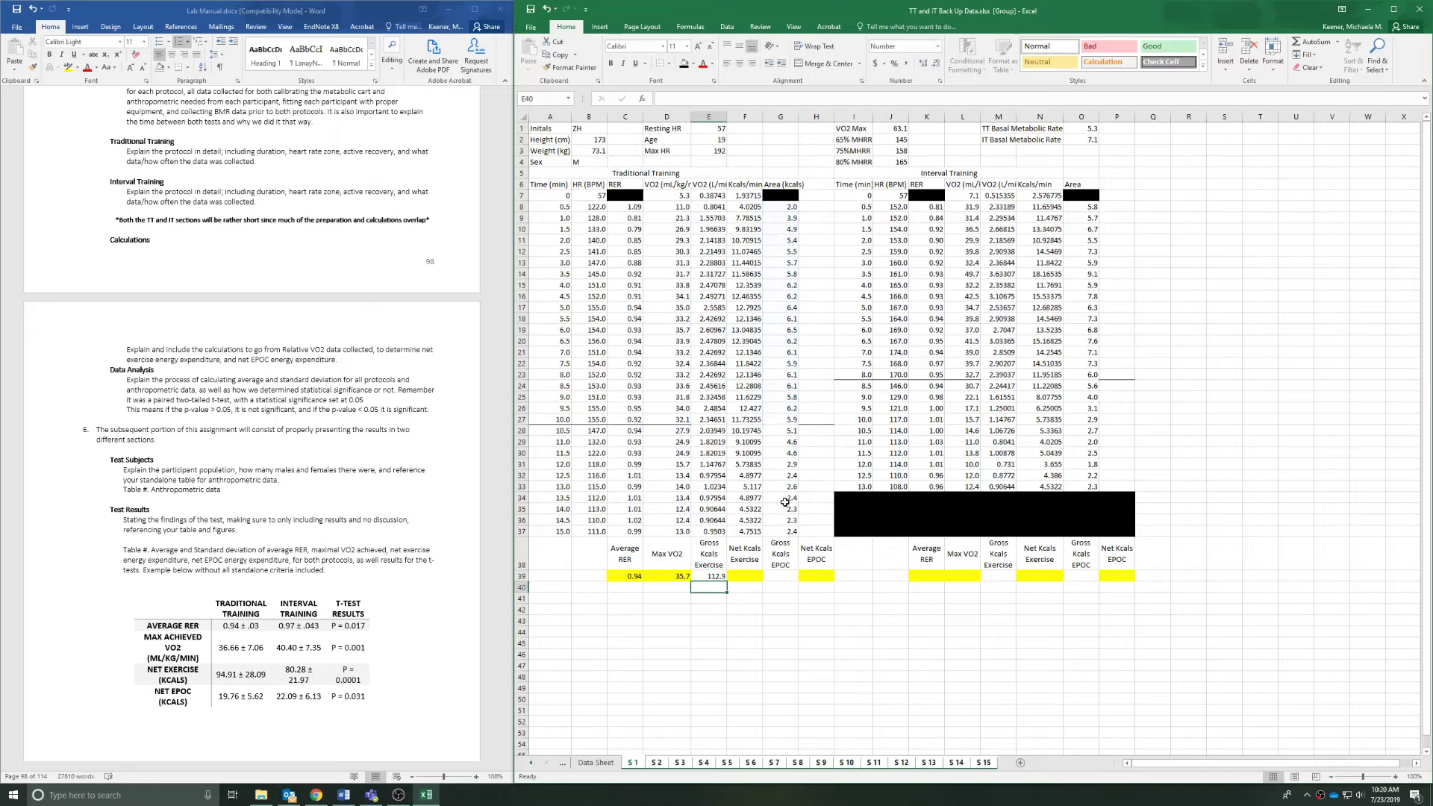
double_click(710, 577)
key(Tab)
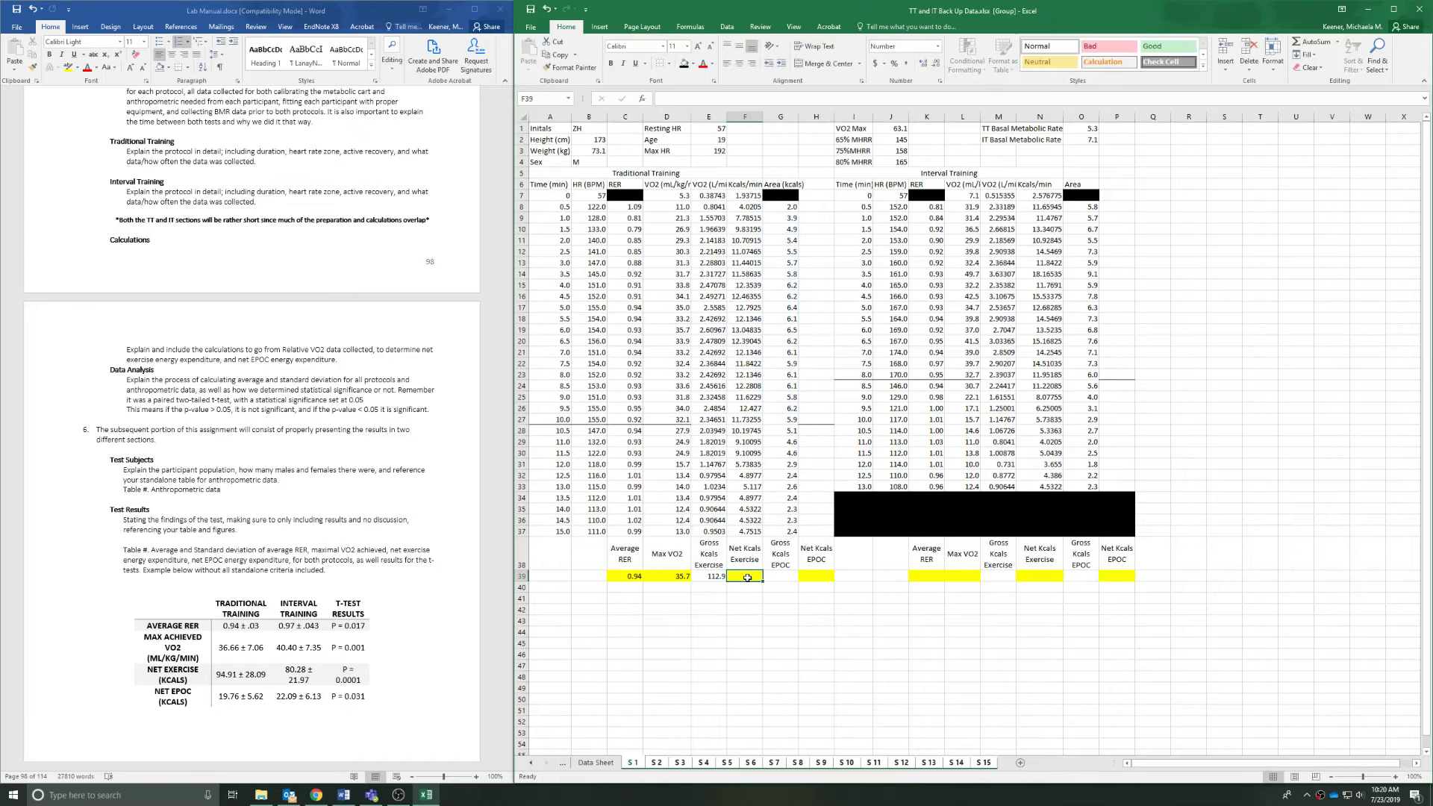
Find the net kcals formula in the Word lab manual's Calculations section and enter =E39-(10*F7) as traditional training Net Kcals Exercise in F39.
text(=)
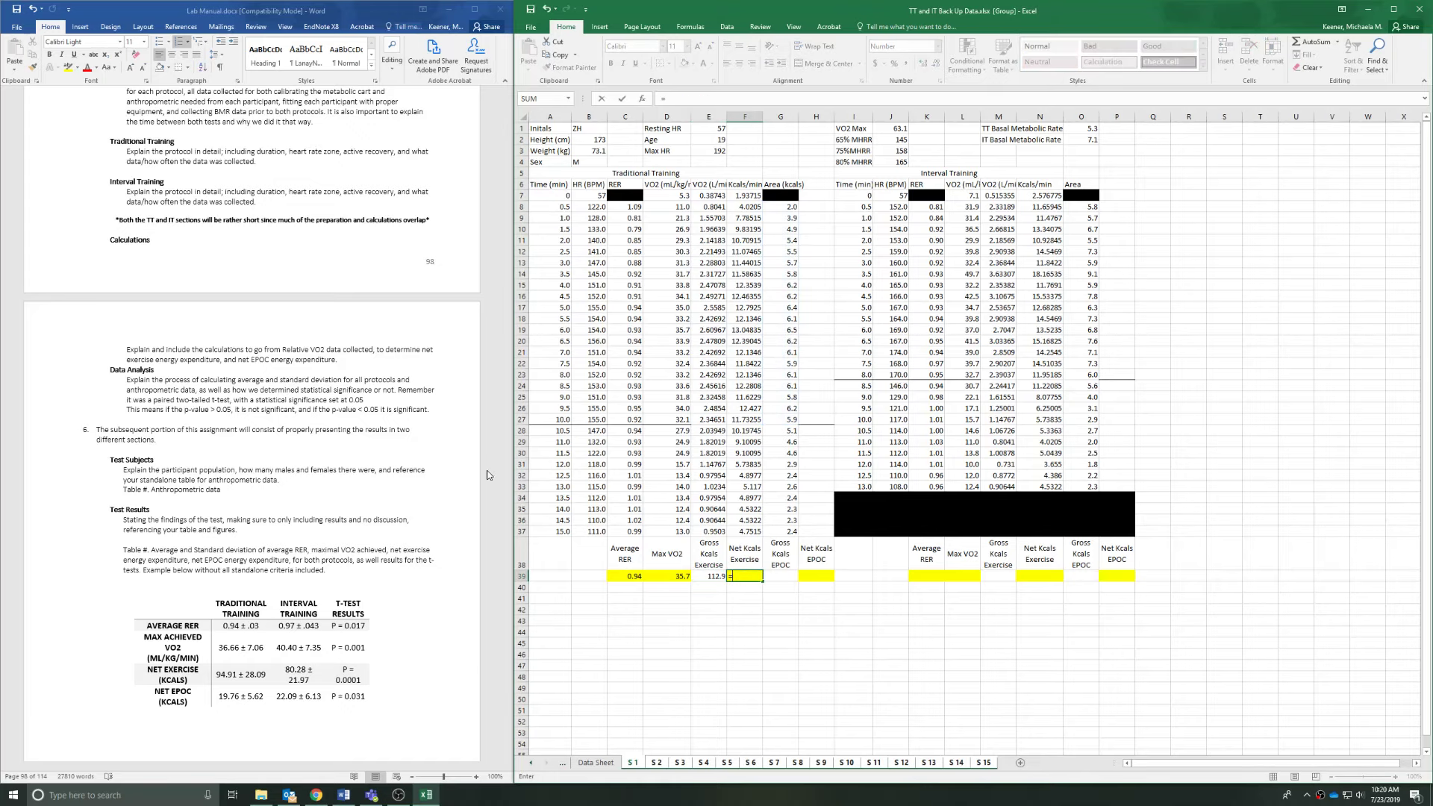
click(486, 546)
scroll(439, 513, up, 10)
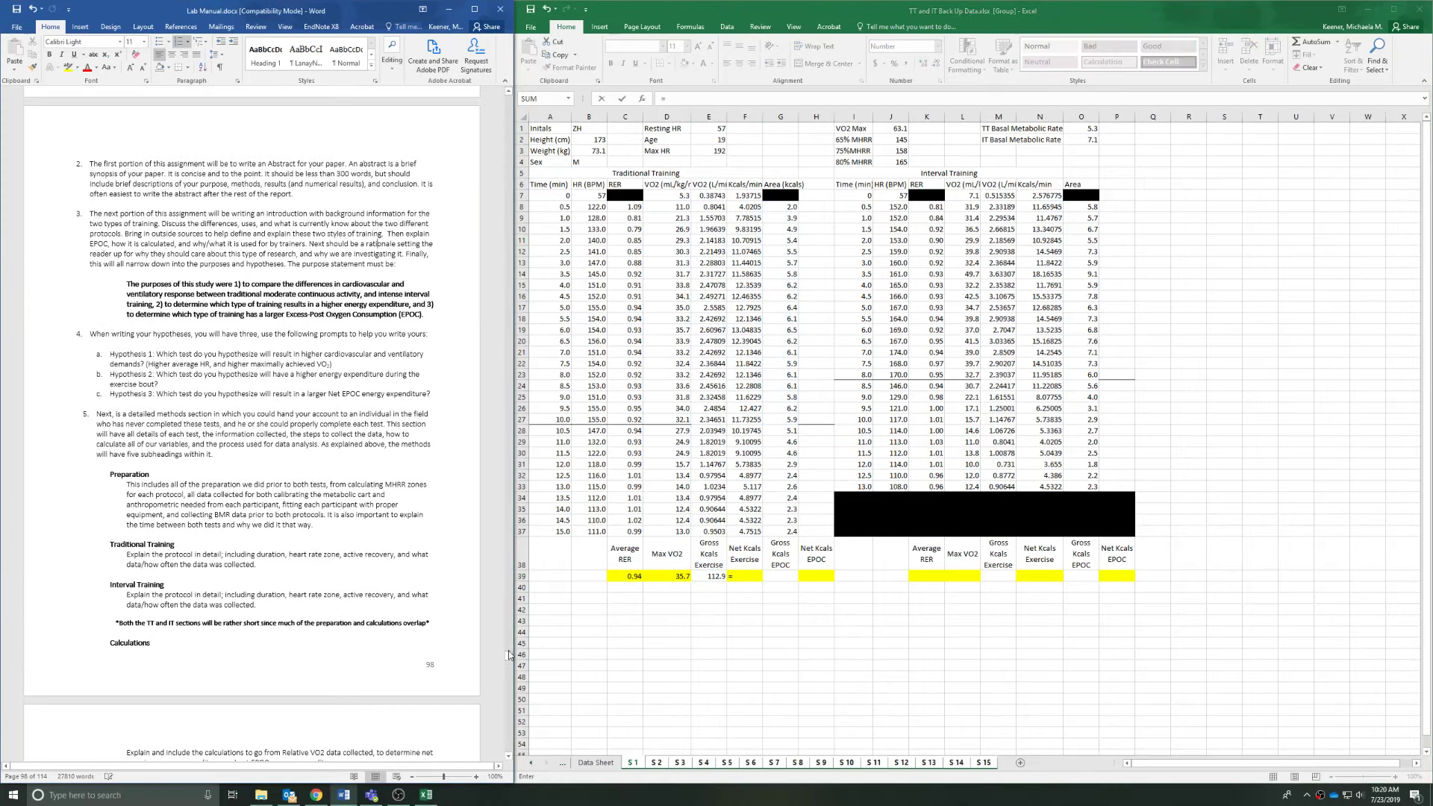
drag(510, 655, 509, 627)
scroll(230, 553, up, 3)
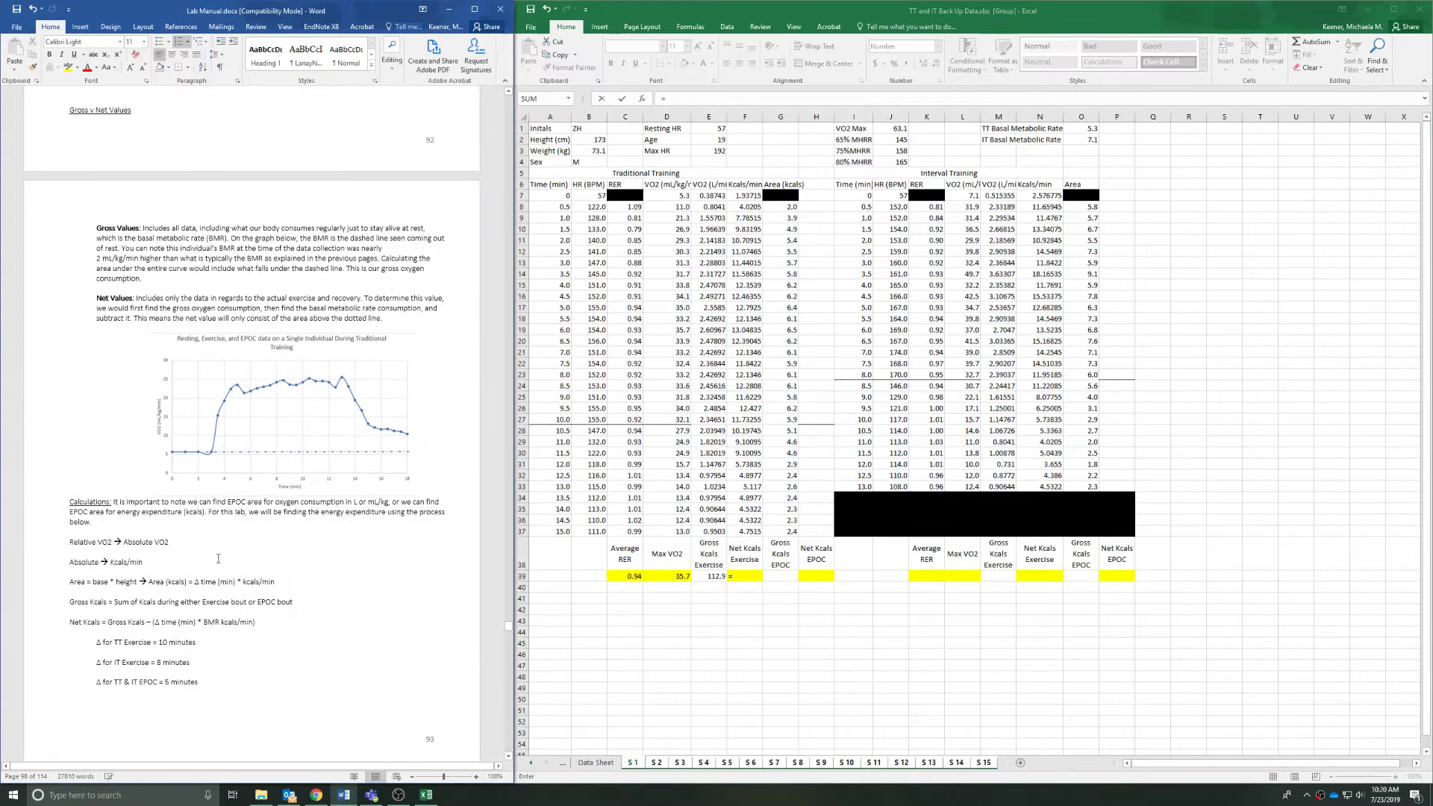
click(742, 576)
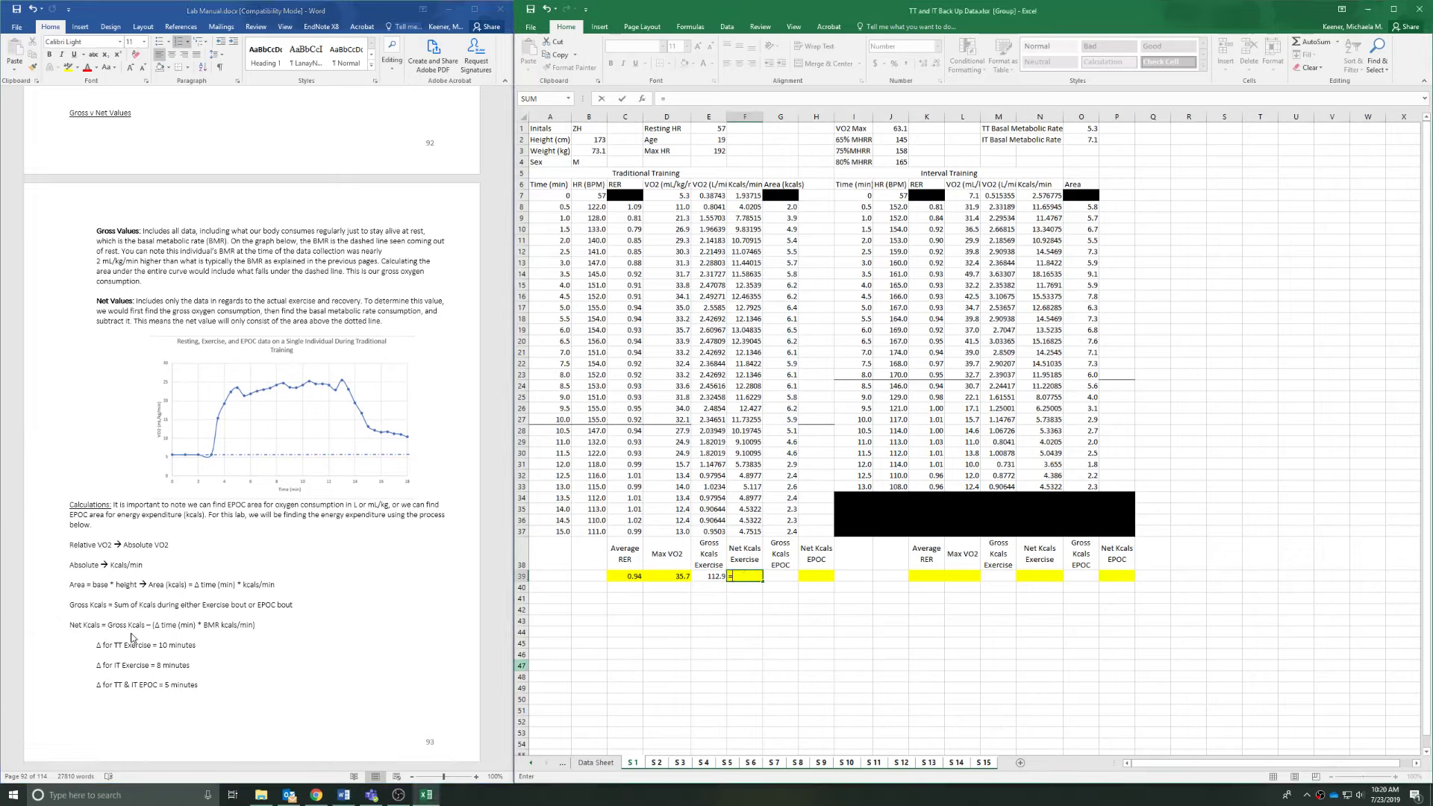
click(715, 578)
text(-)
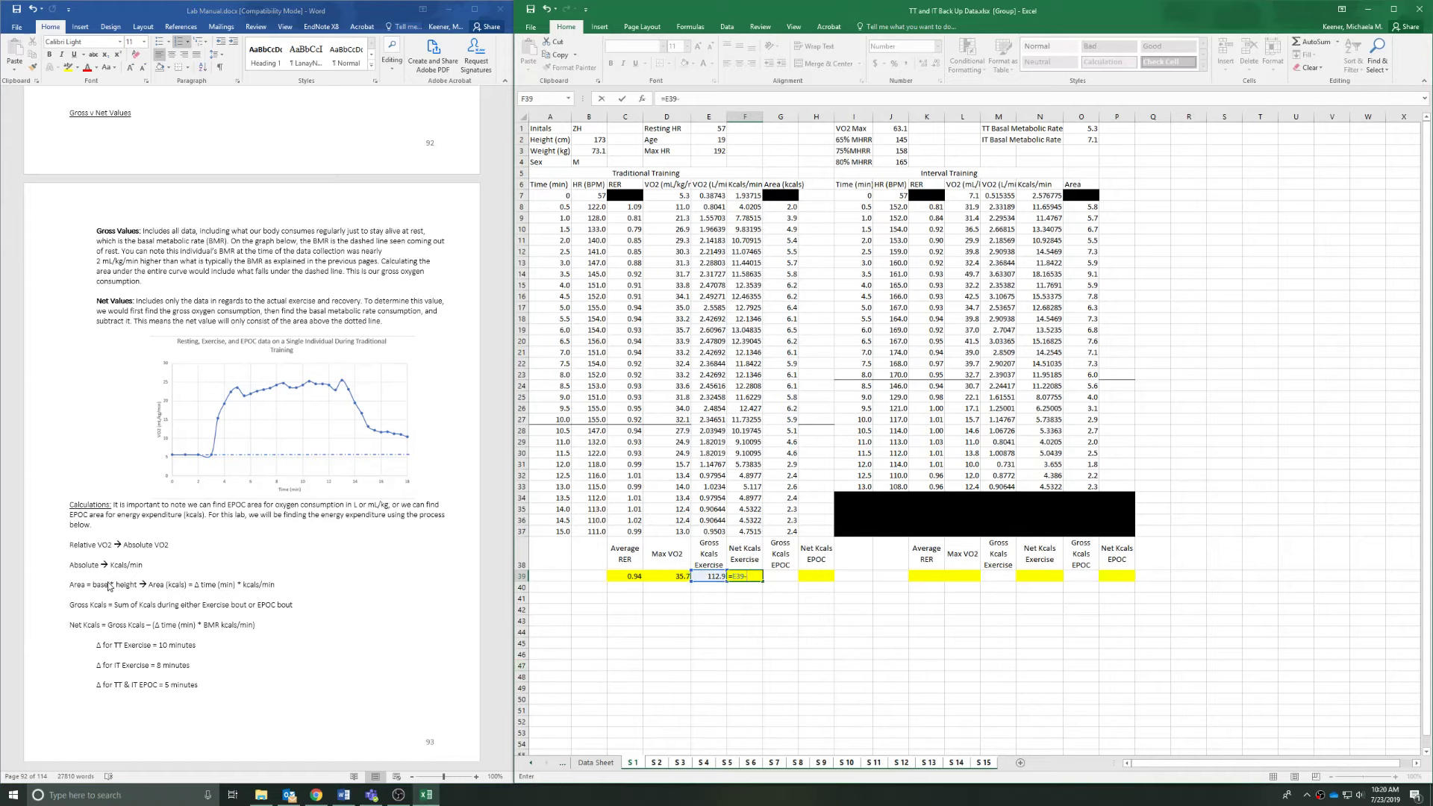
text((10*)
click(754, 194)
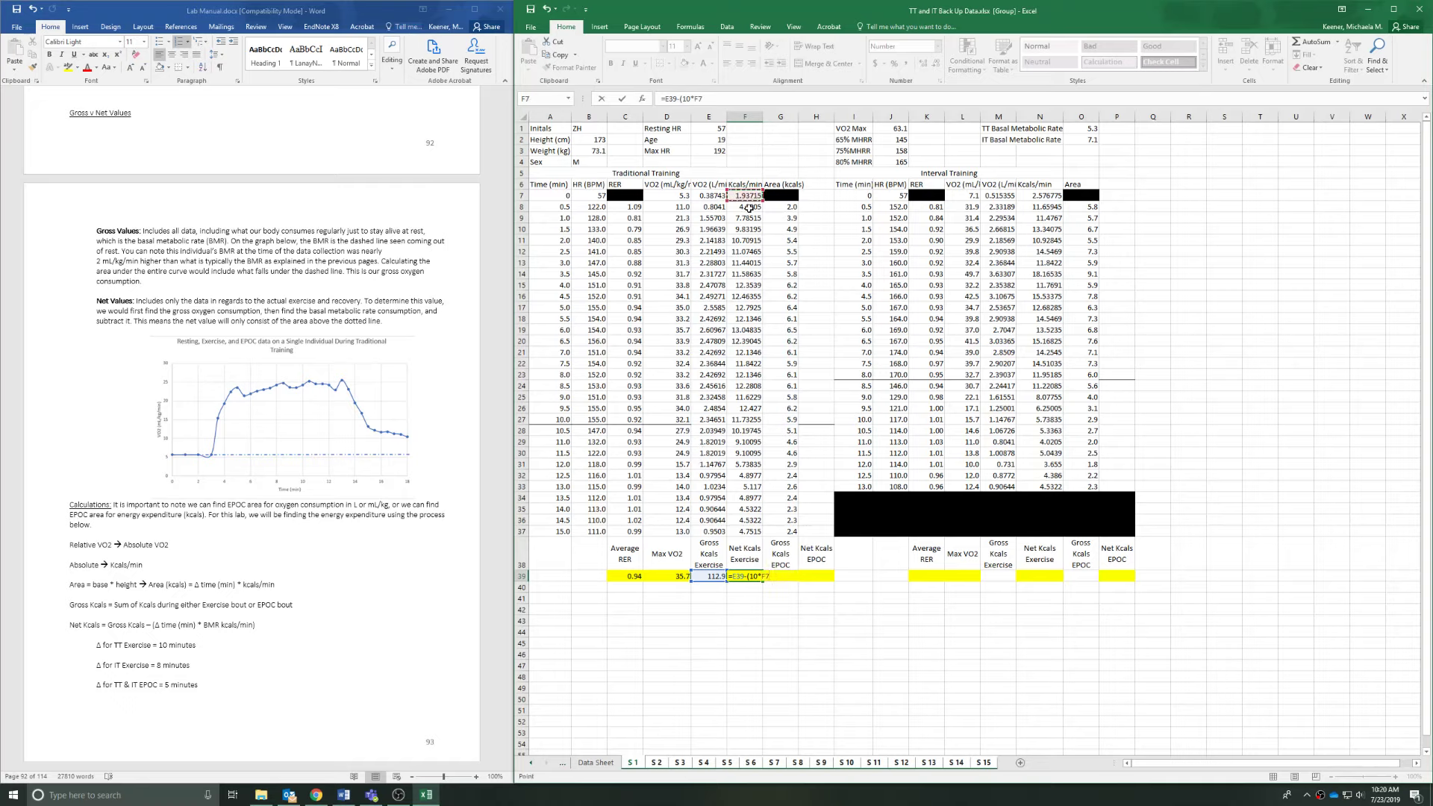
key(Return)
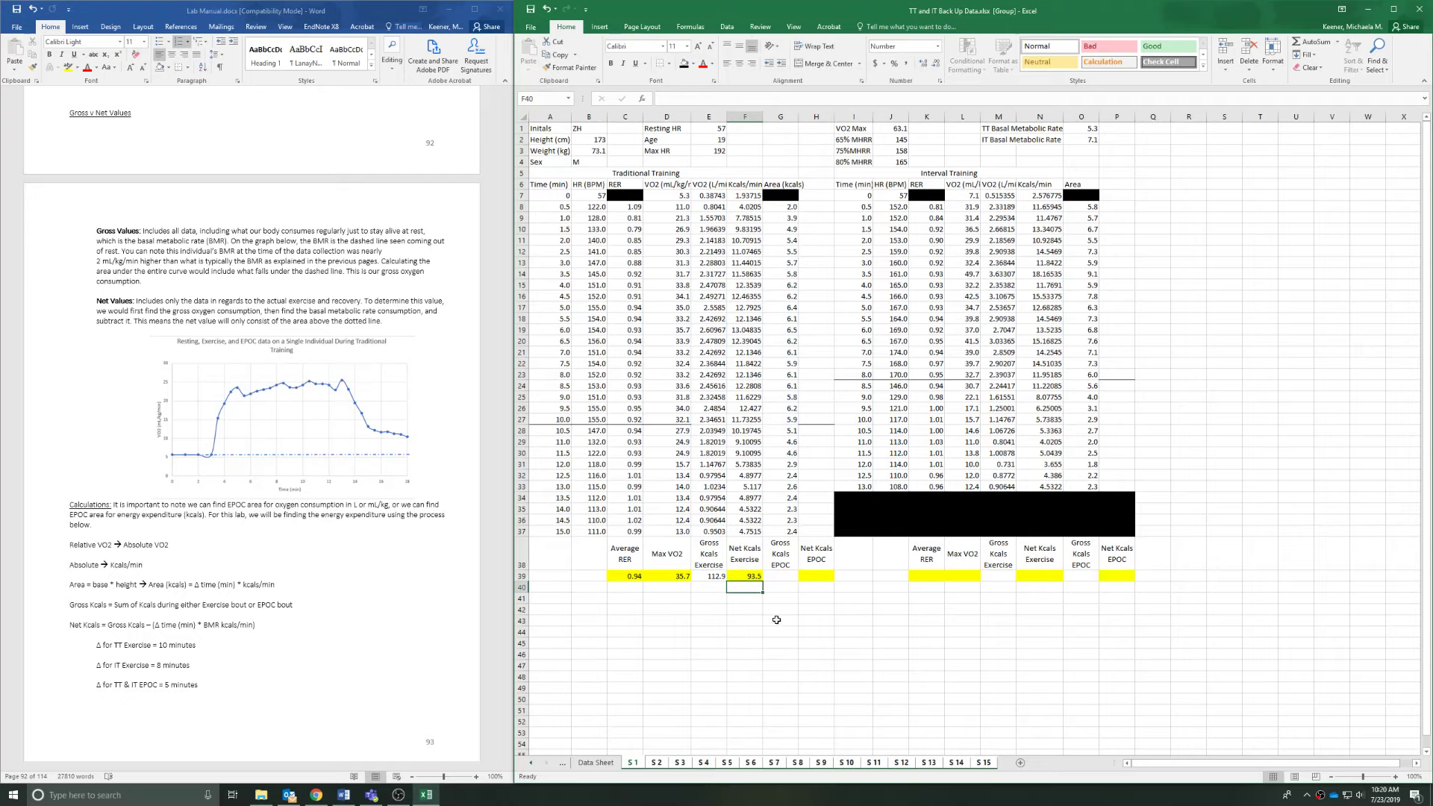
Calculate the traditional training Gross Kcals EPOC in G39 with =SUM(G28:G37).
click(780, 575)
text(=)
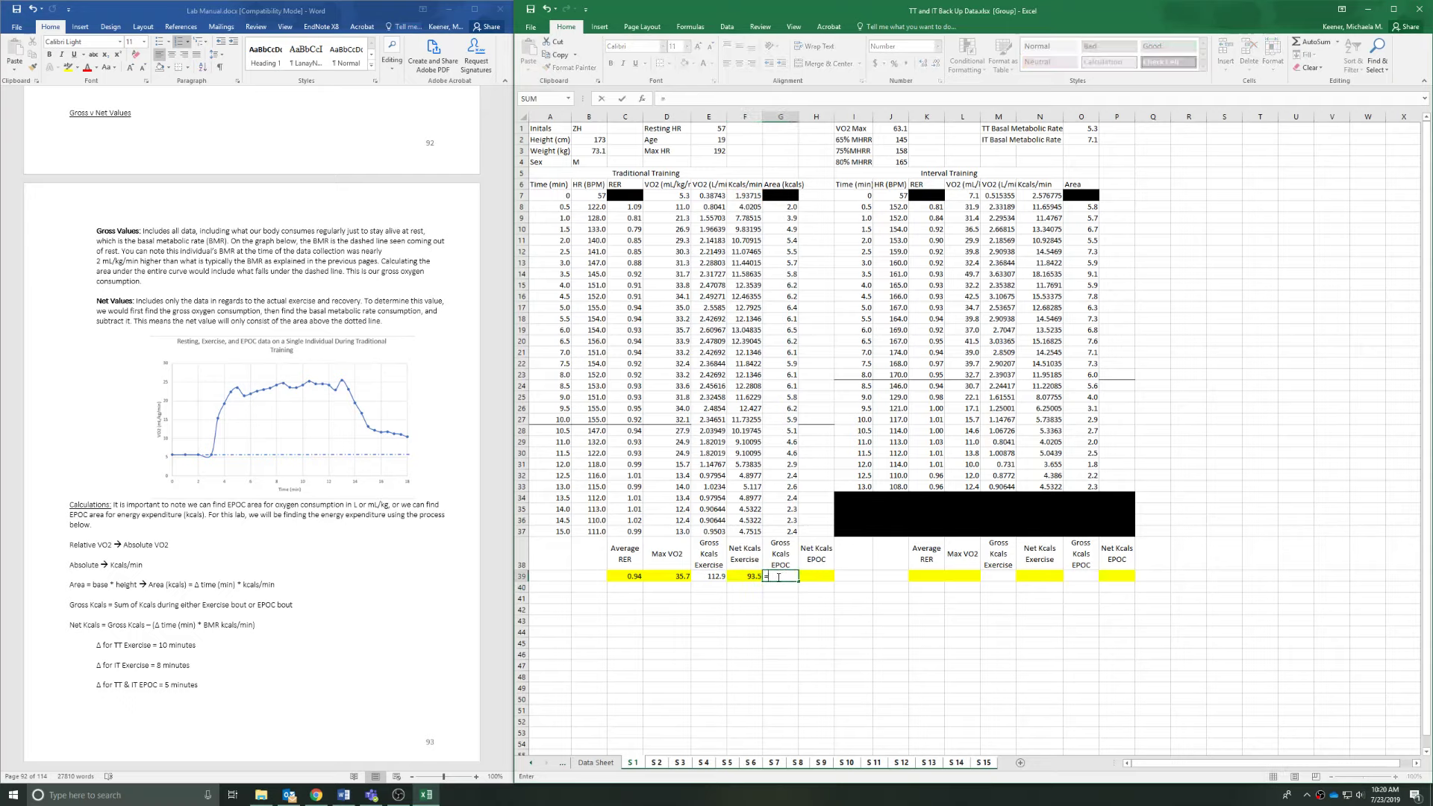
text(sum)
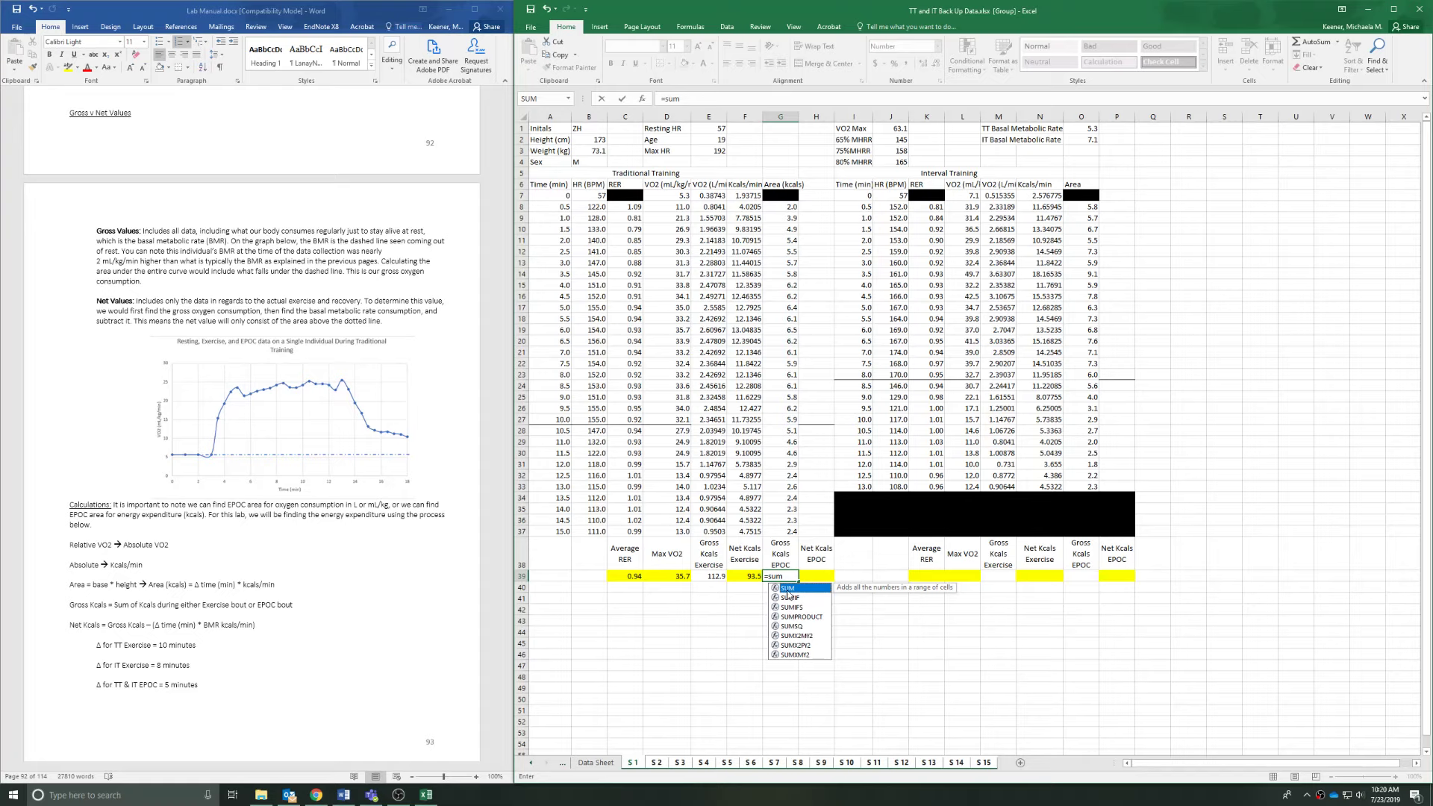
double_click(788, 588)
drag(768, 429, 780, 530)
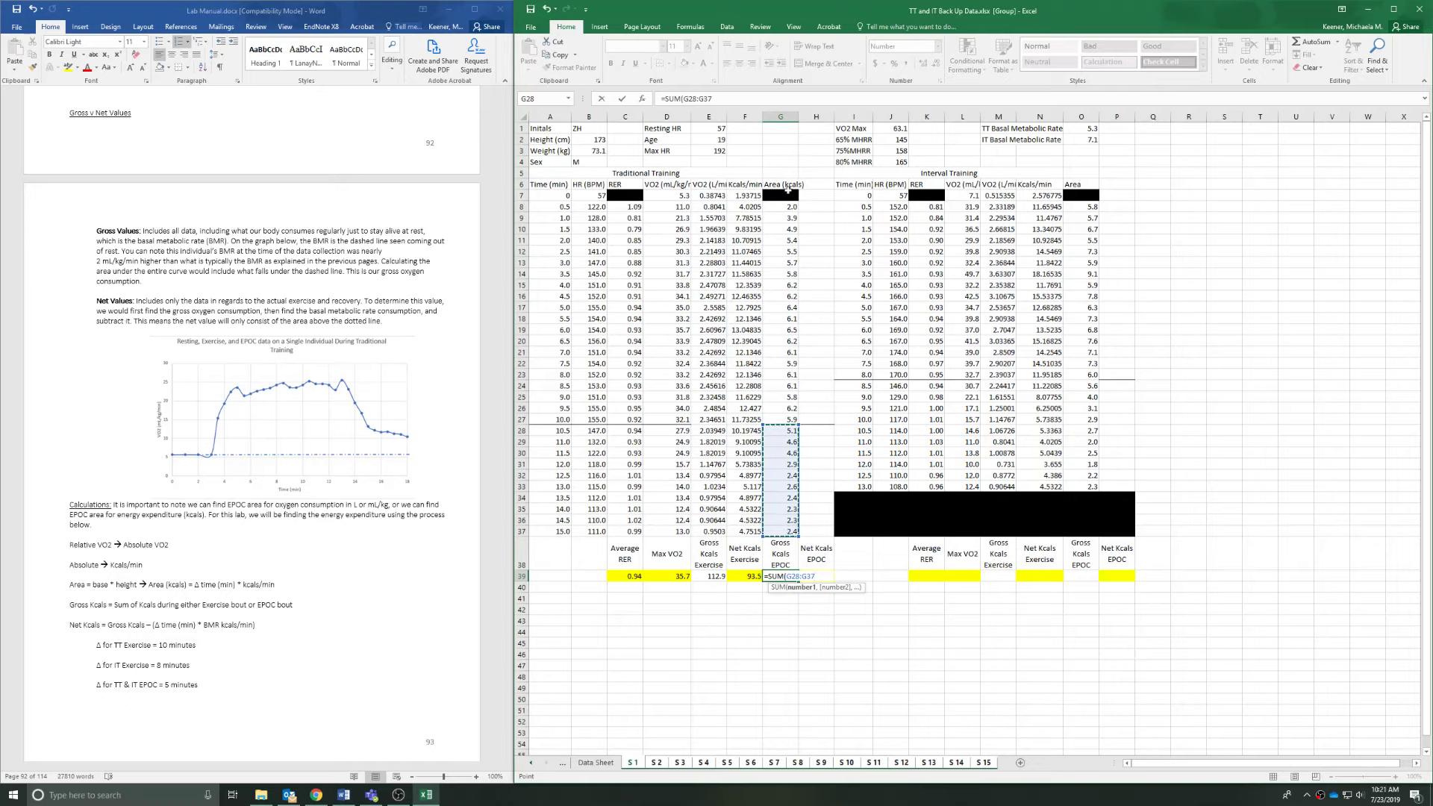
key(Return)
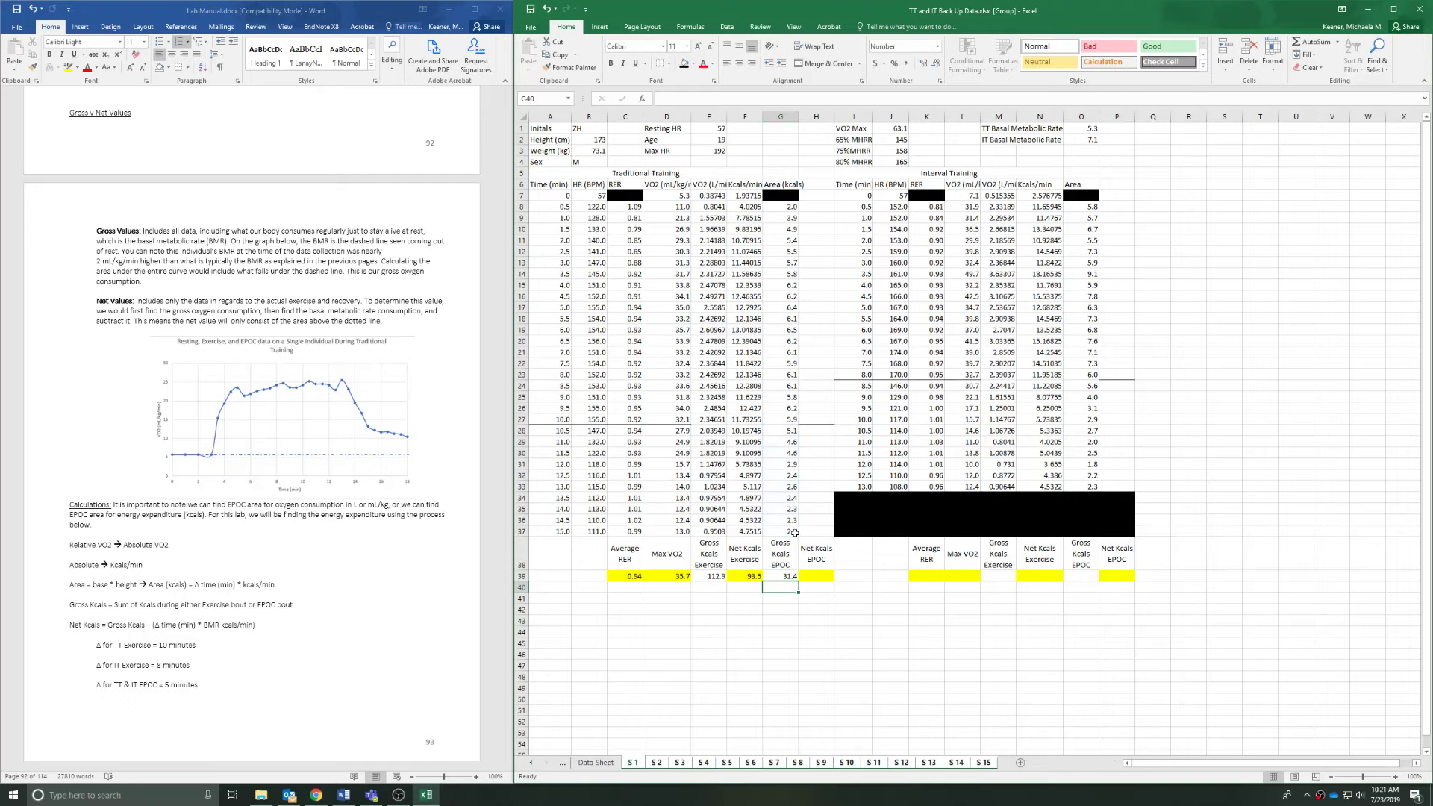
Enter =G39-(5-F7) as the traditional training Net Kcals EPOC in H39.
click(815, 575)
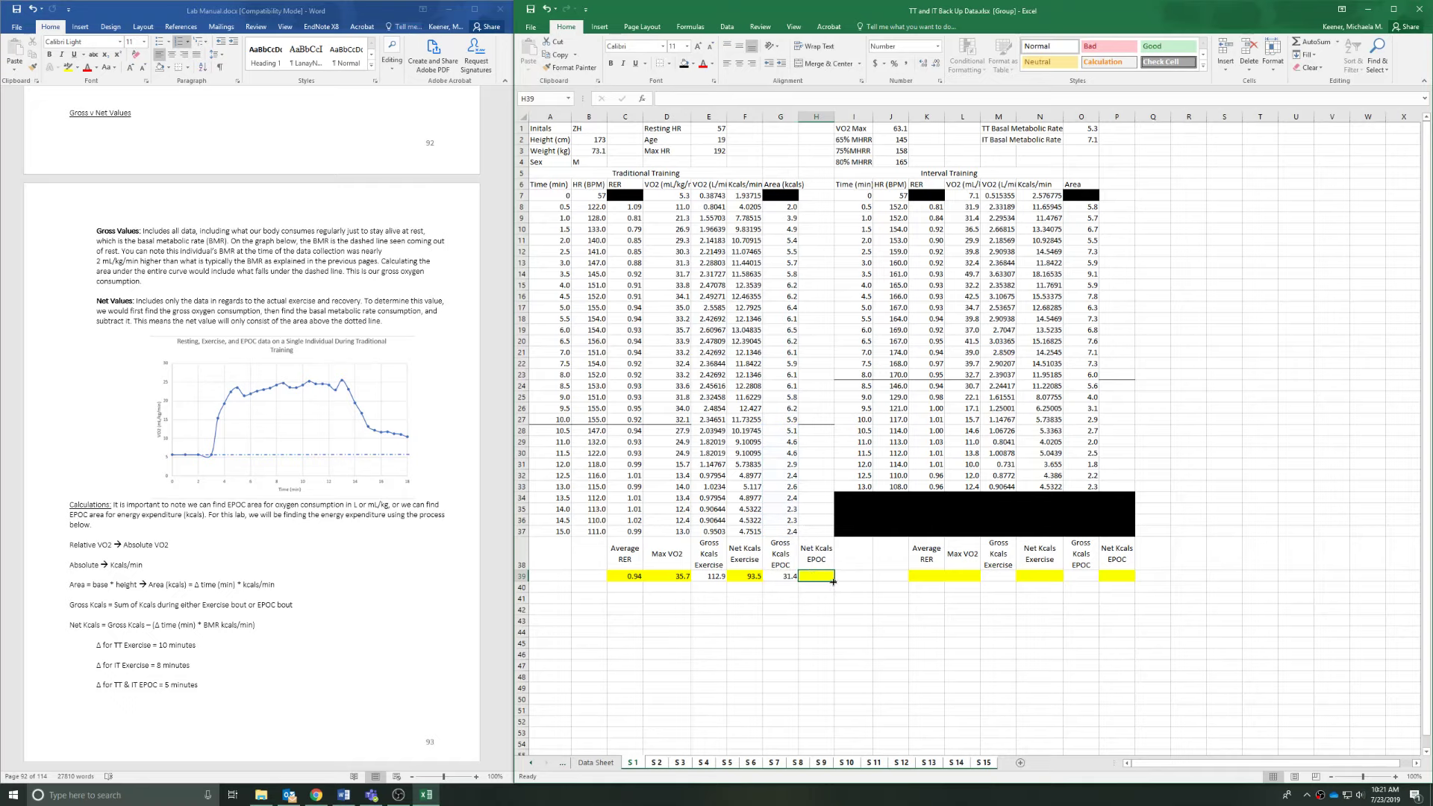
text(=)
click(781, 577)
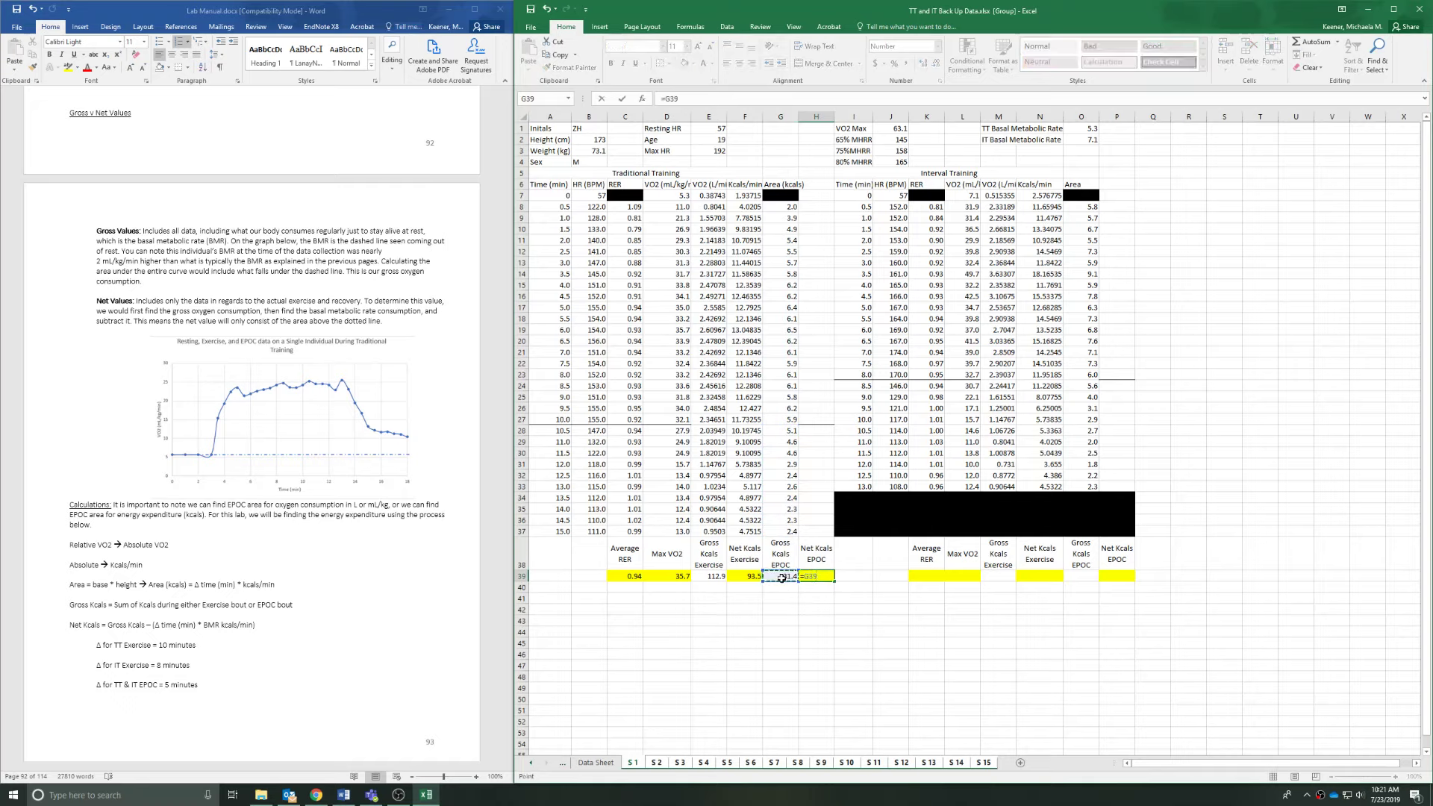
text(-(5-)
click(749, 195)
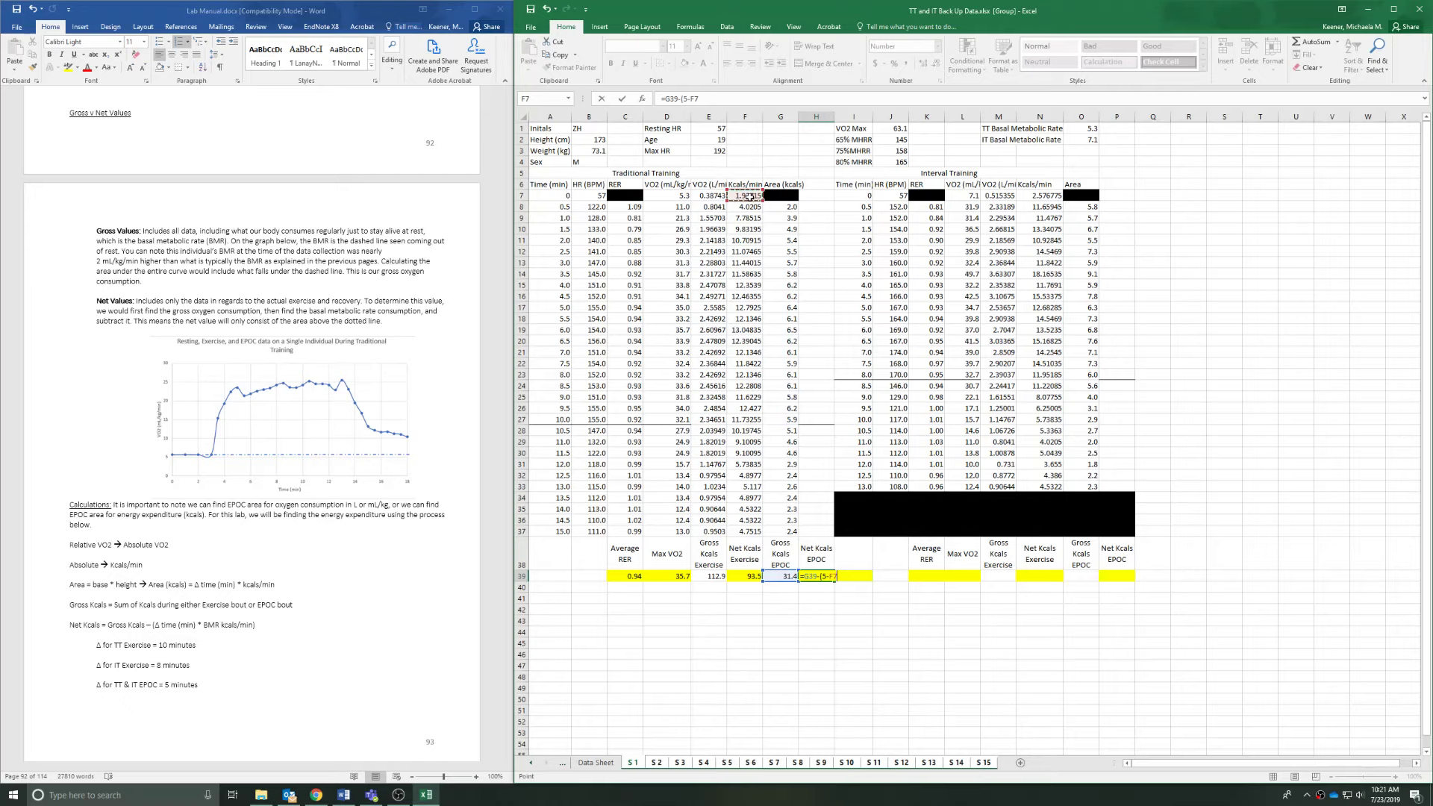
text())
key(Return)
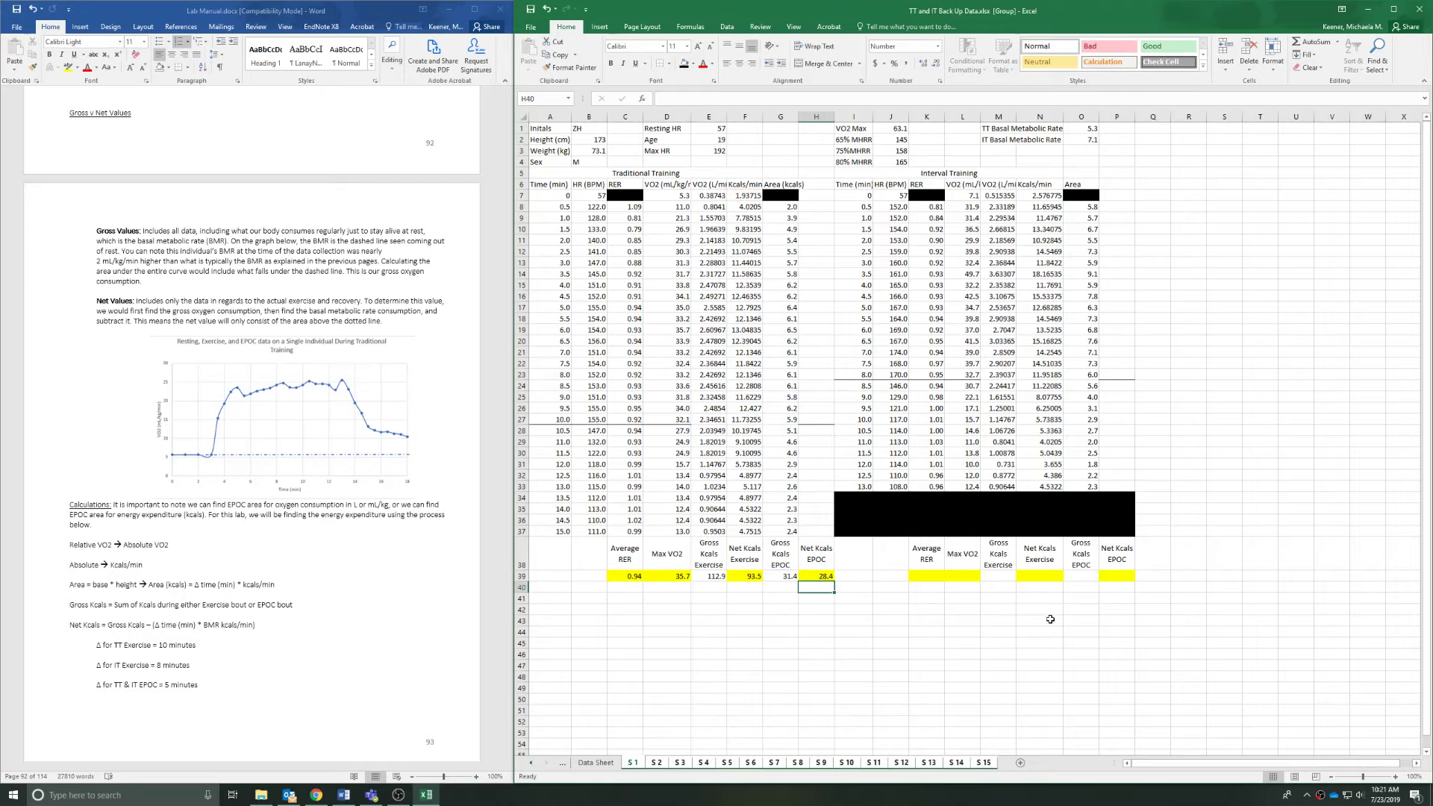
Calculate the interval training Average RER in K39 with an AVERAGE formula over the RER values starting at K8.
click(930, 579)
text(=AVERAGE()
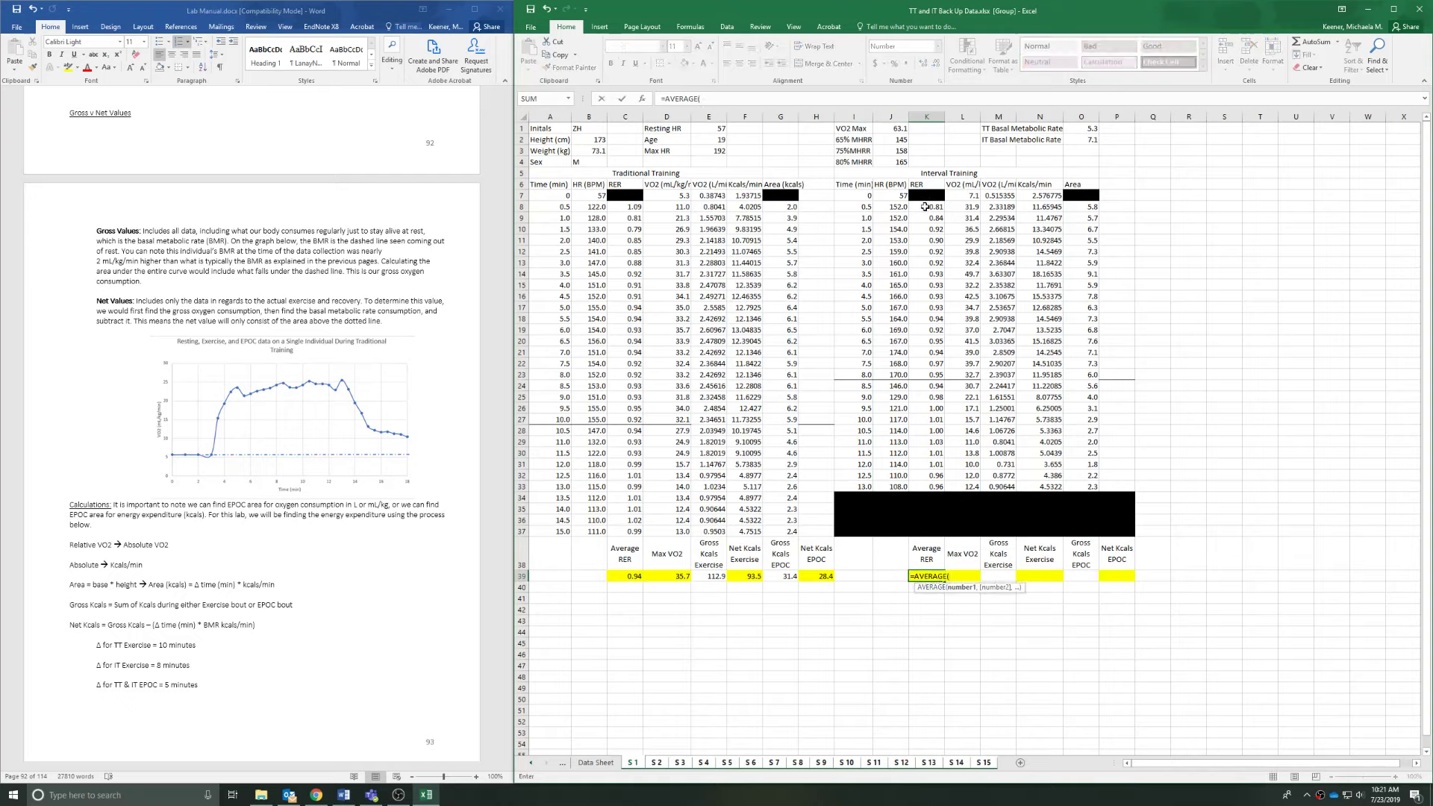
drag(924, 207, 962, 479)
key(Return)
Calculate the interval training Max VO2 in L39 with a MAX formula over the VO2 (mL/kg) values starting at L7.
click(974, 576)
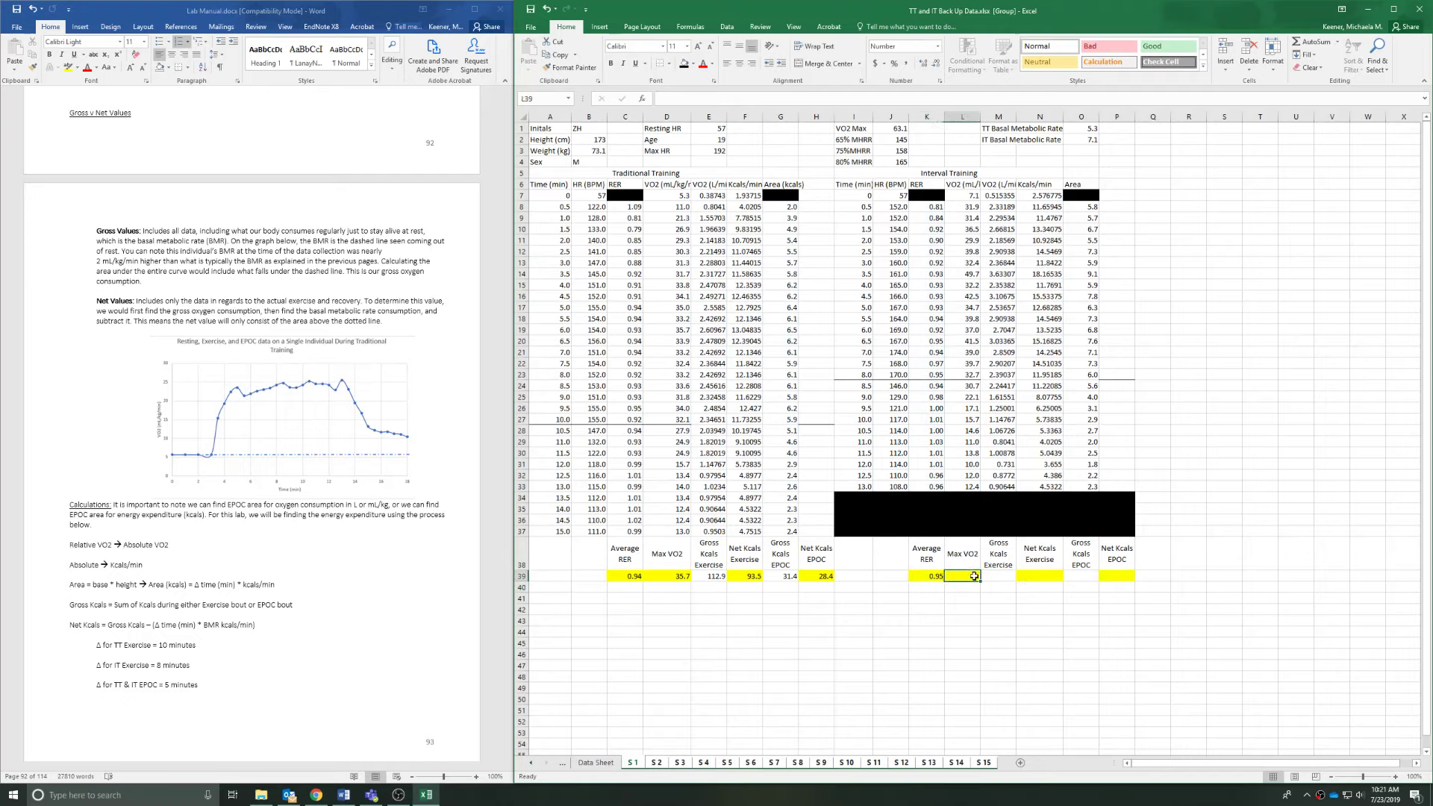
text(=mn)
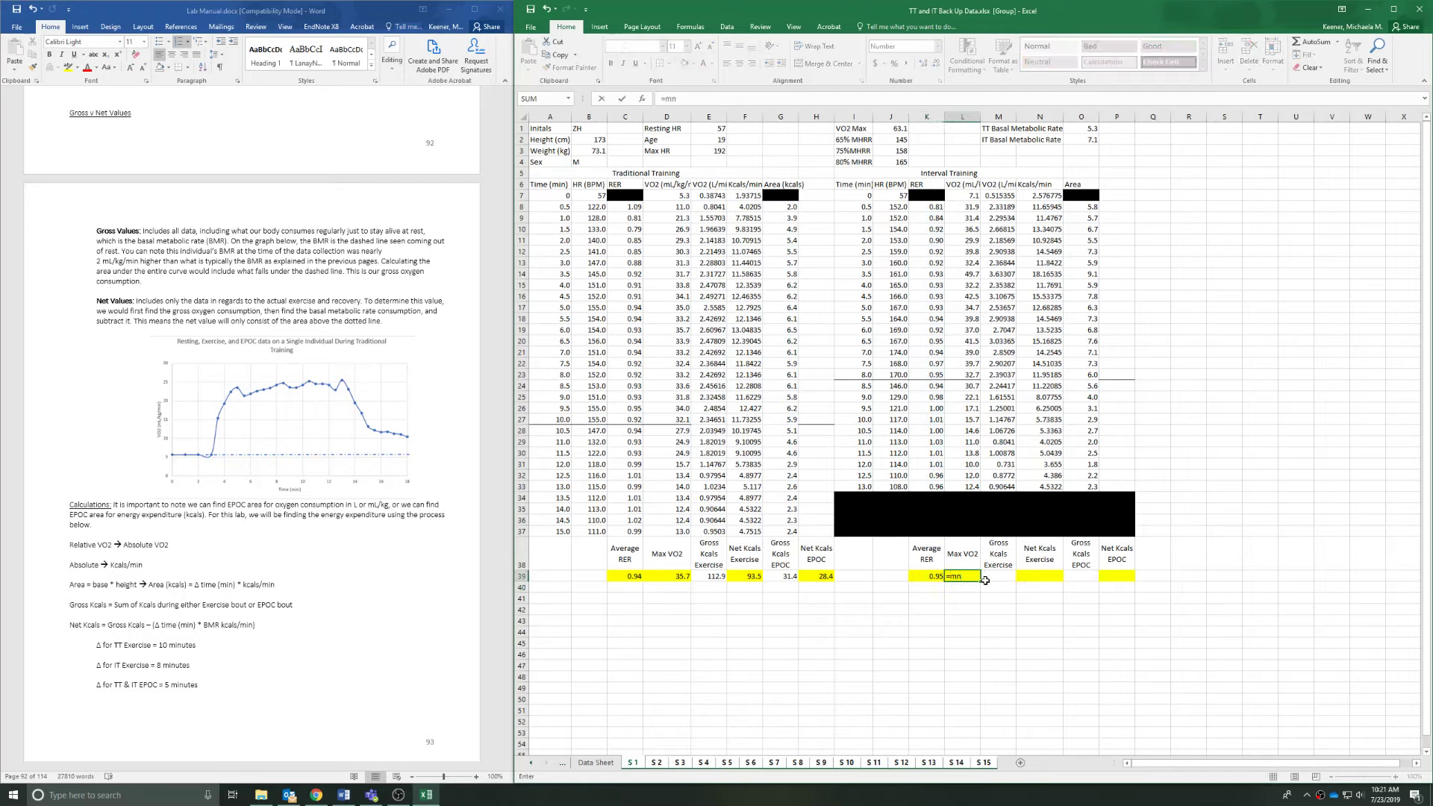
key(BackSpace)
text(ax)
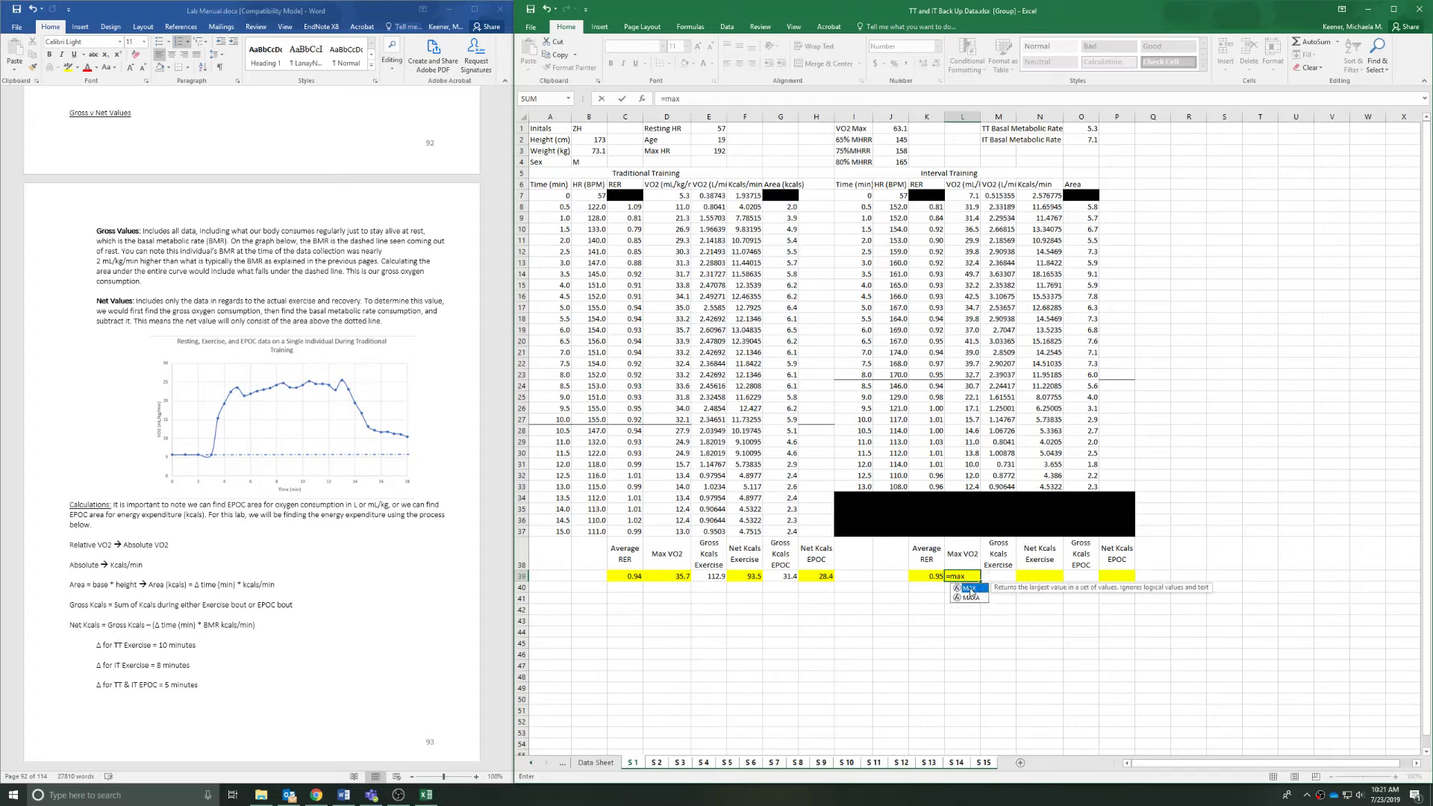
double_click(970, 589)
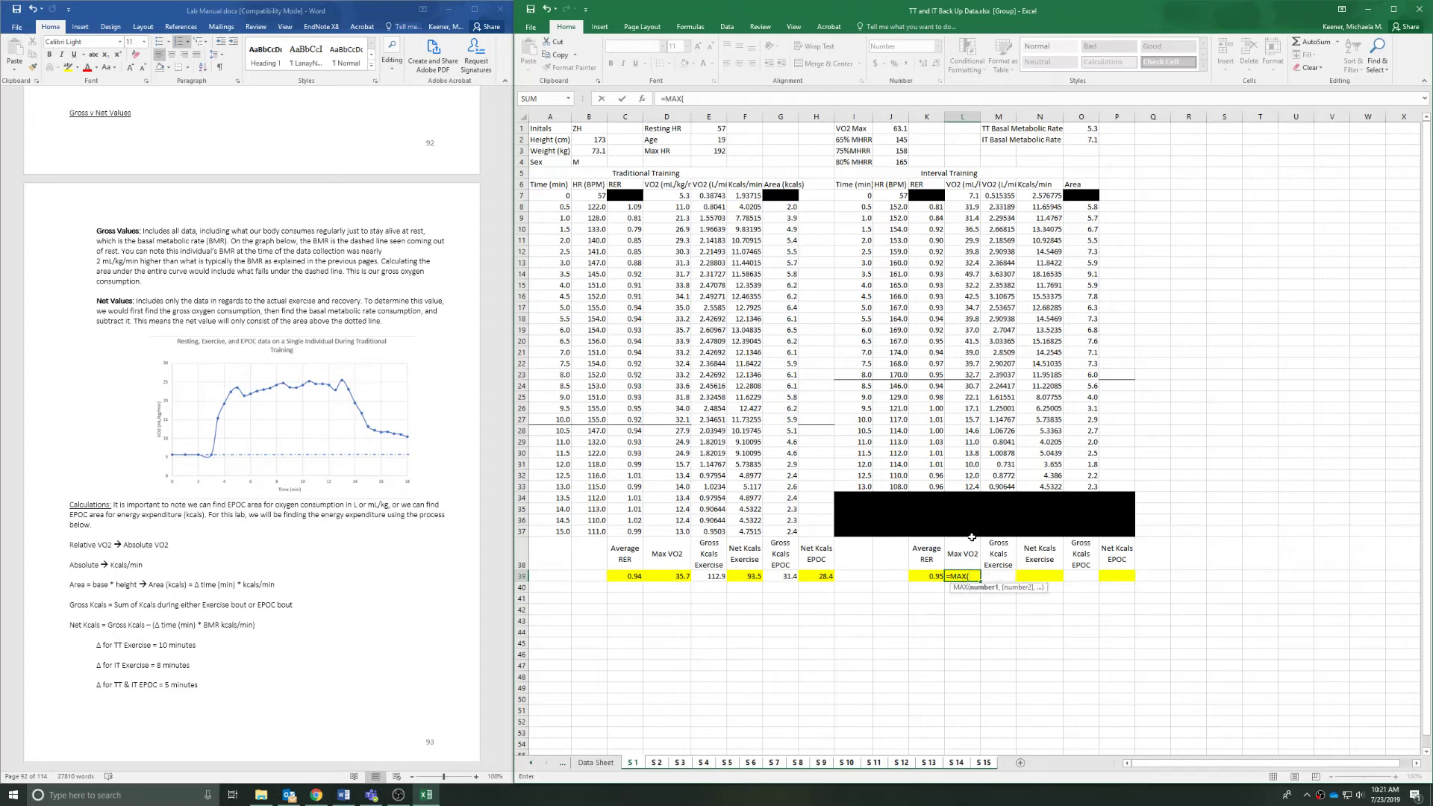
drag(960, 196, 965, 461)
key(Return)
Calculate the interval training Gross Kcals Exercise in M39 with =SUM(O8:O23).
click(999, 567)
click(998, 579)
text(=)
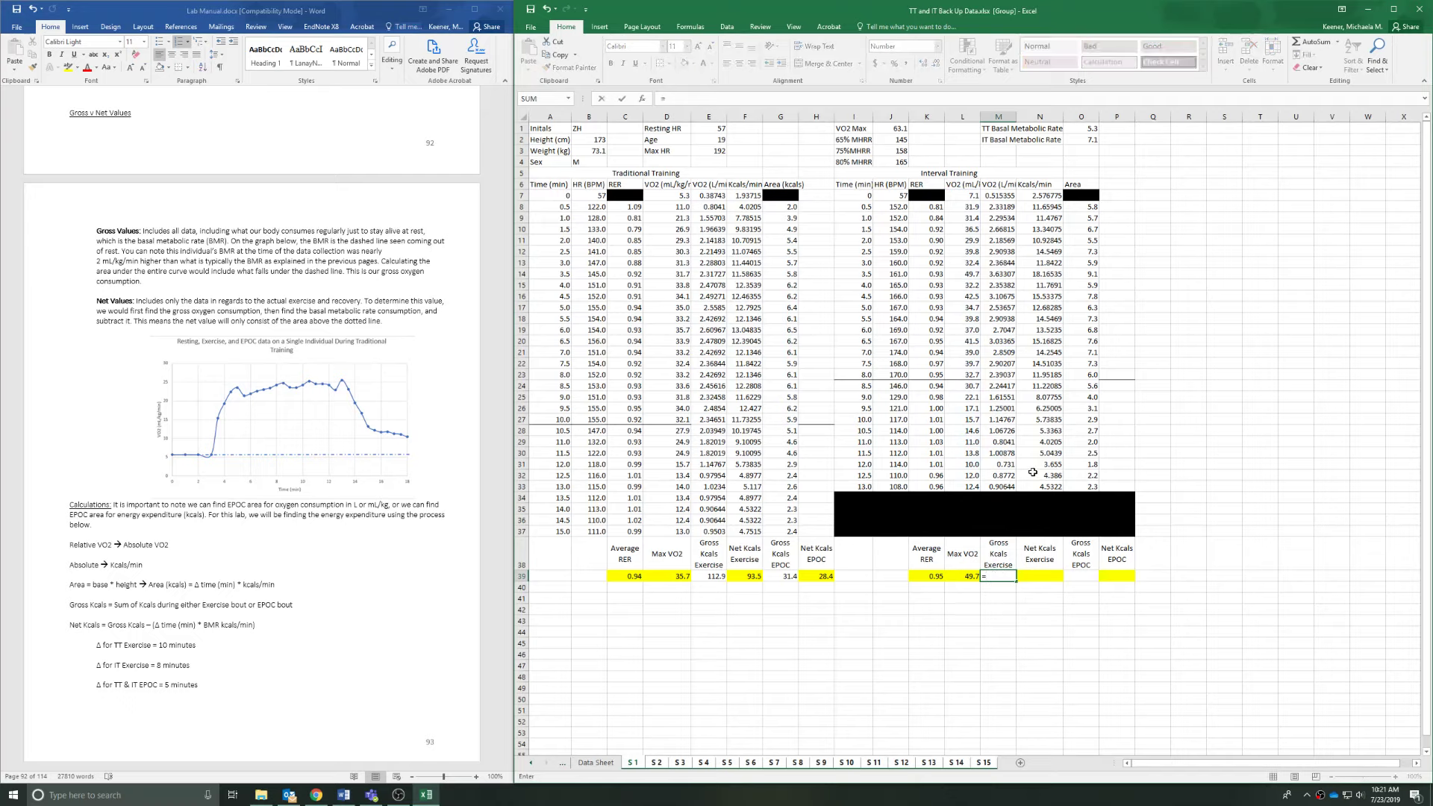
text(sum)
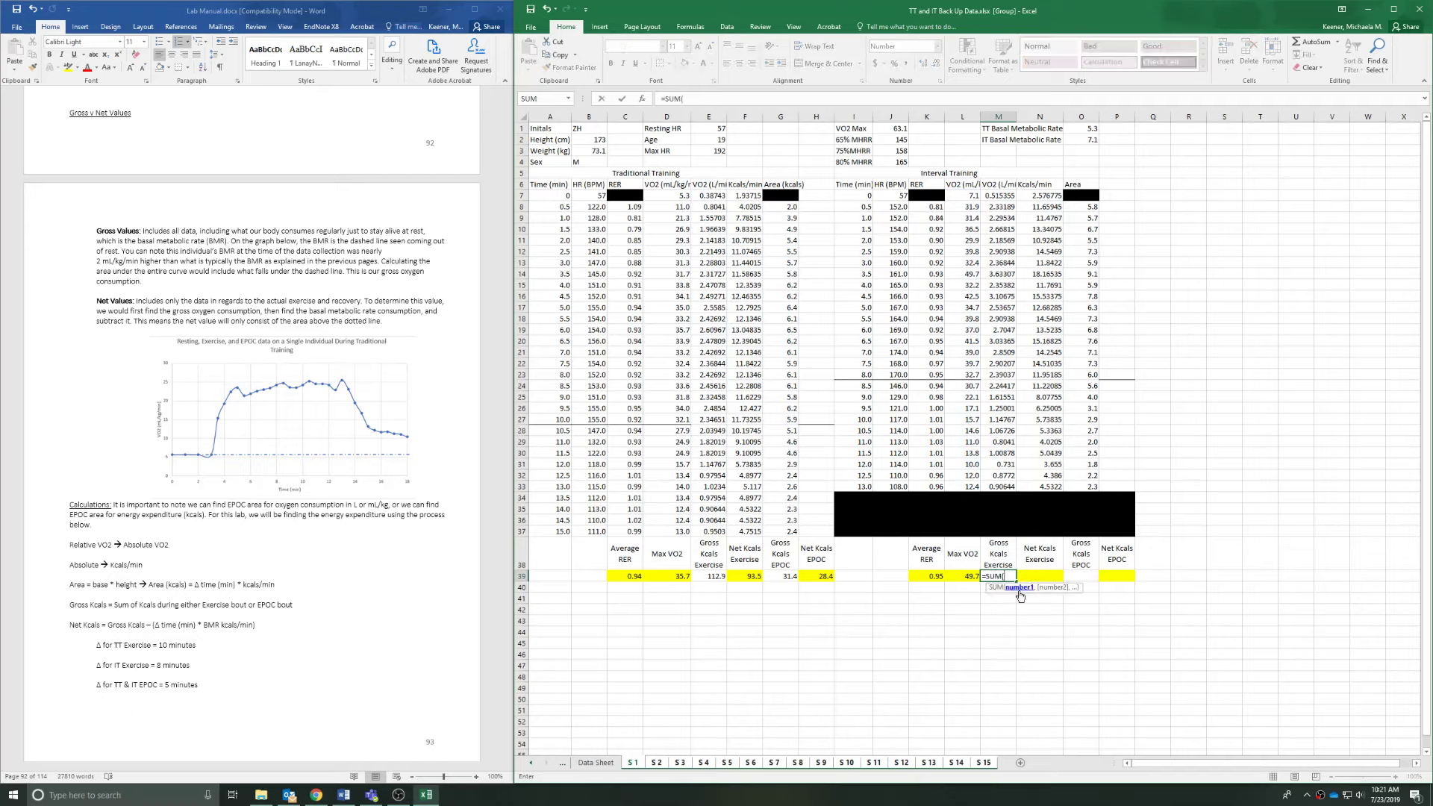
double_click(1019, 589)
click(1082, 209)
drag(1081, 208, 1081, 375)
key(Return)
Enter =M39-(8*N7) as the interval training Net Kcals Exercise in N39.
click(1039, 575)
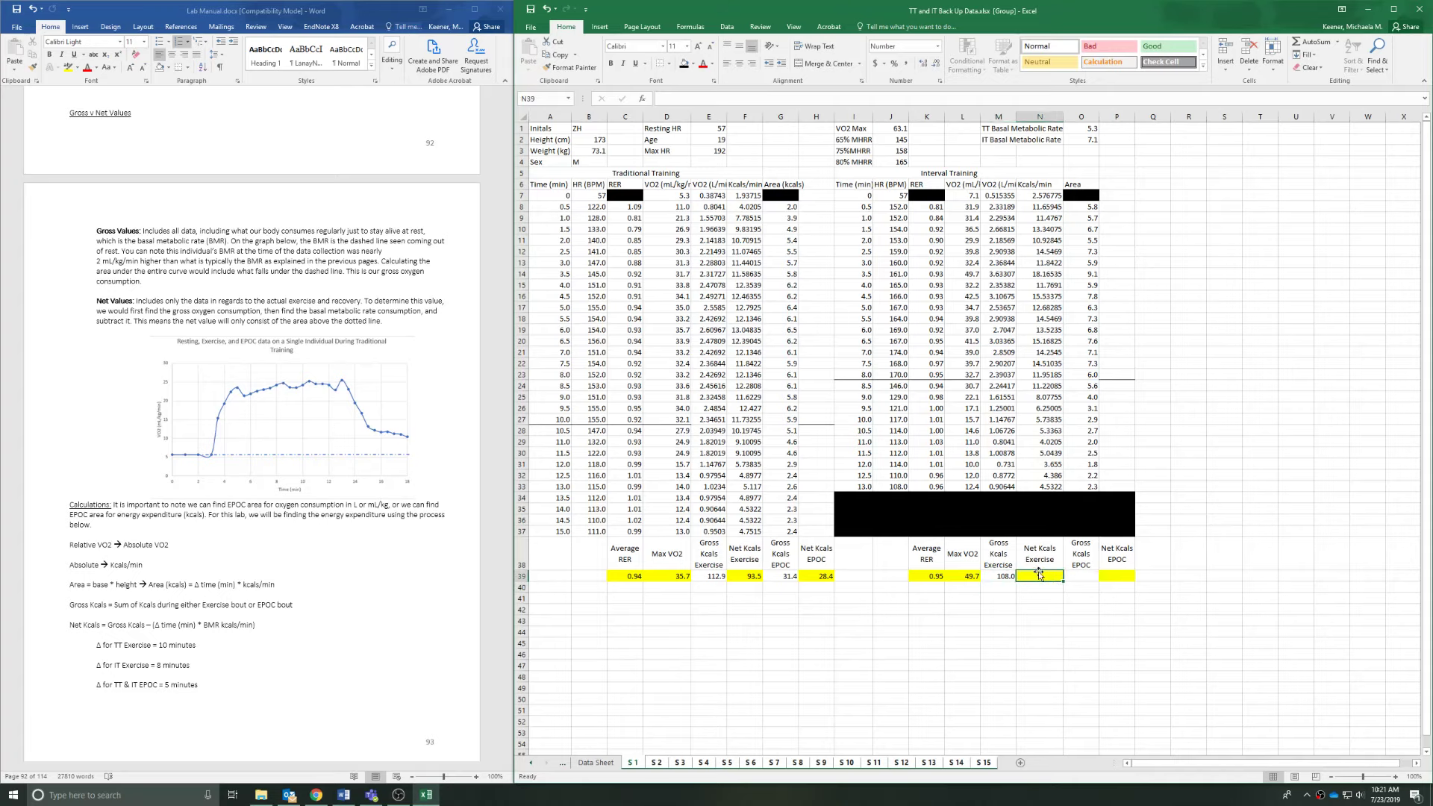
text(=)
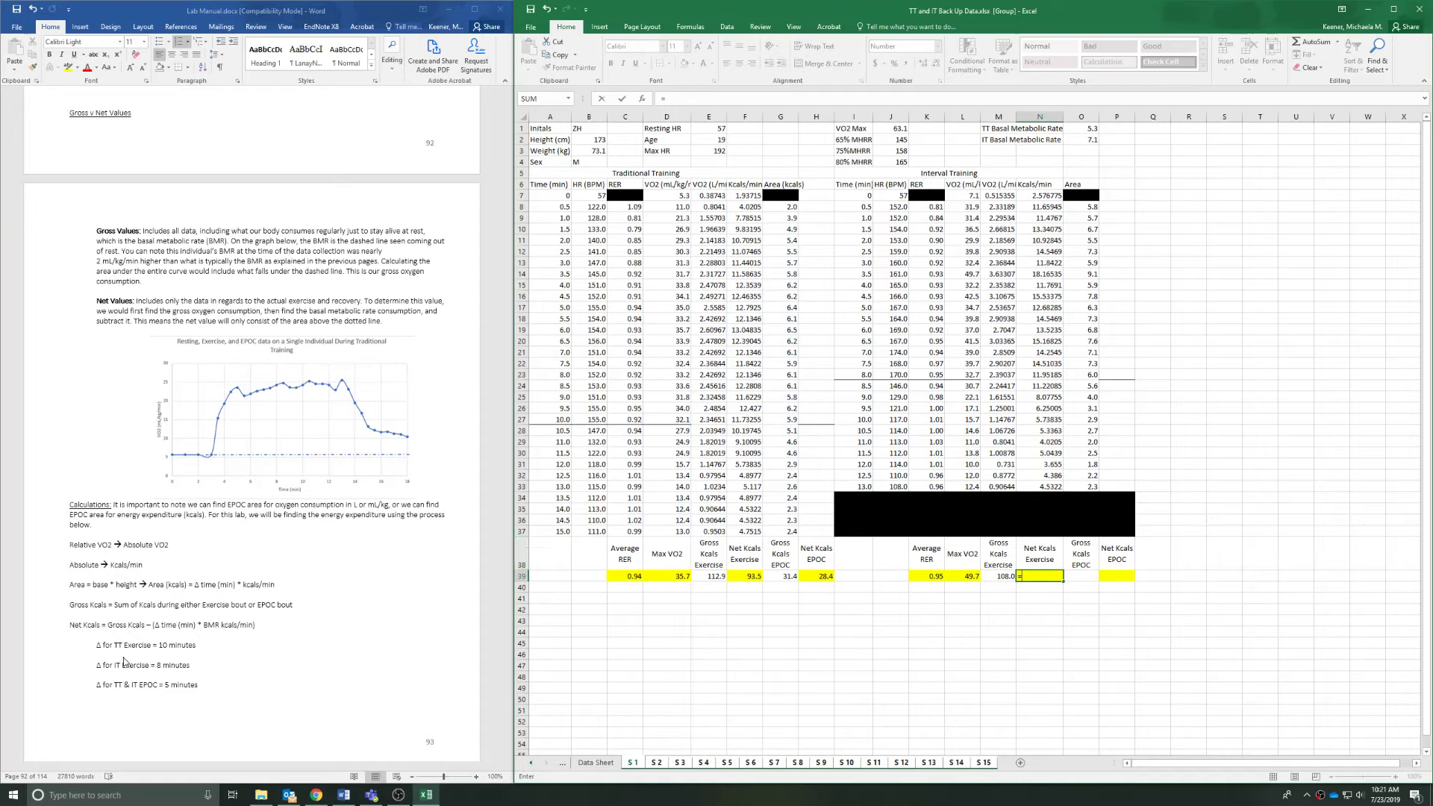
click(997, 578)
click(1032, 196)
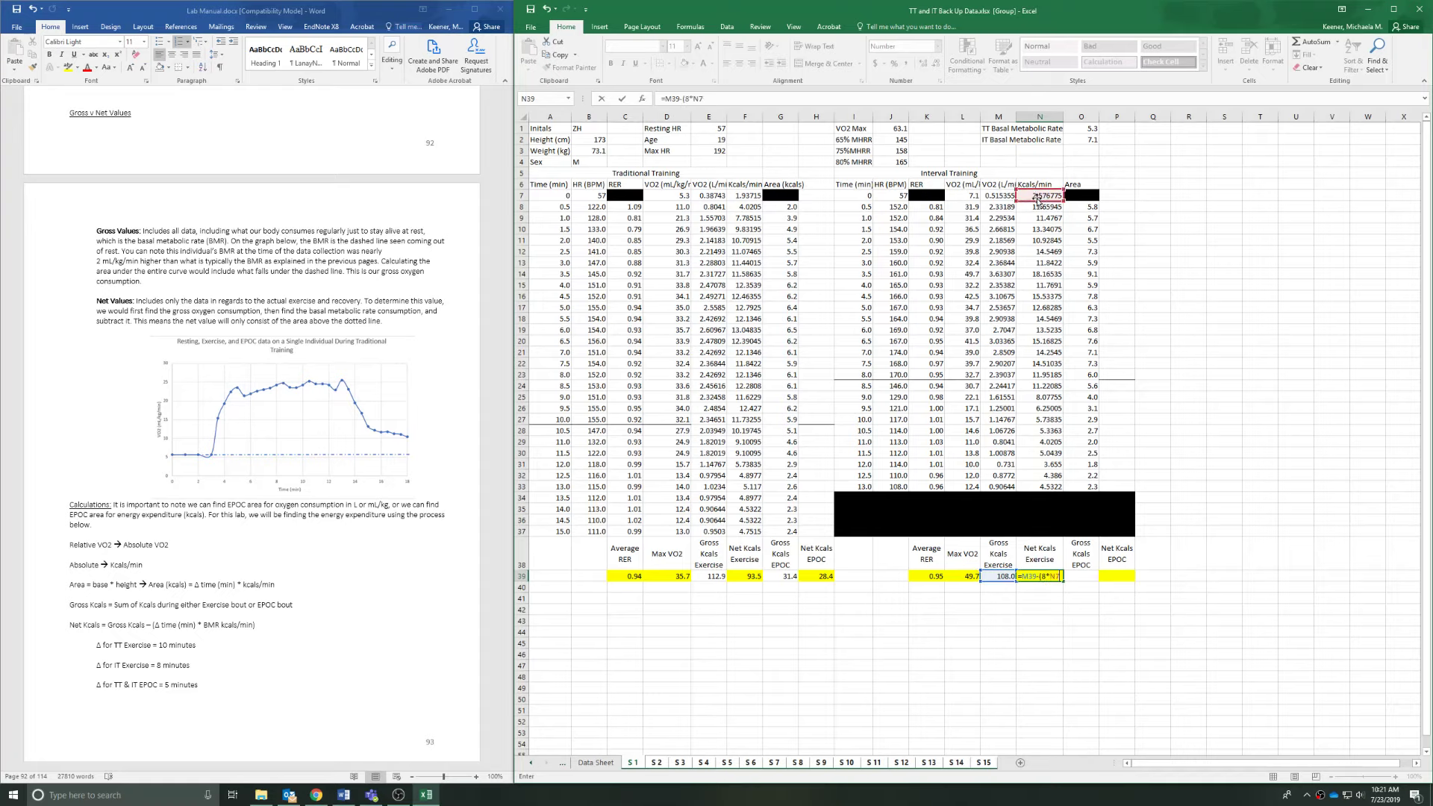
key(Return)
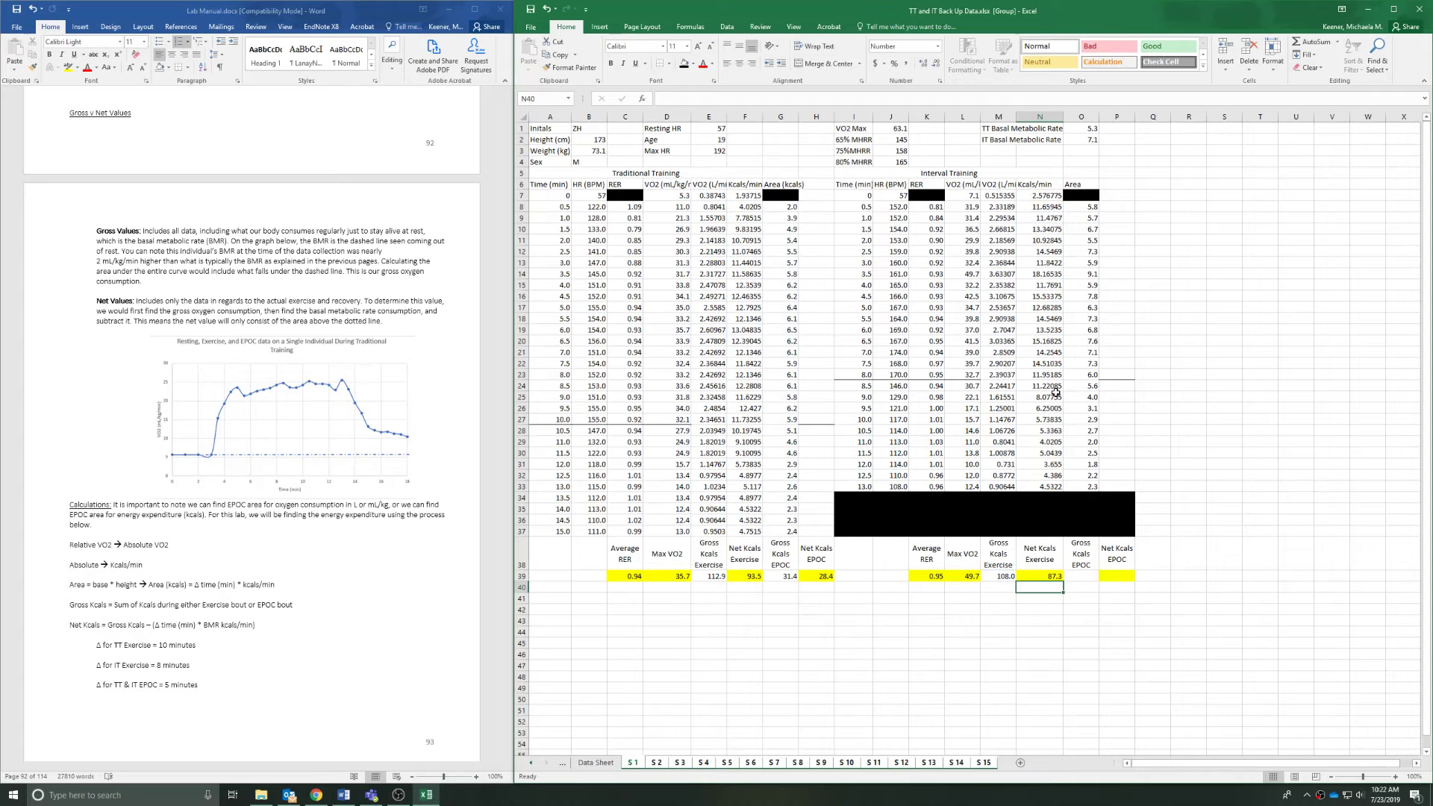
Calculate the interval training Gross Kcals EPOC in O39 by summing the recovery area values O24:O33.
click(1082, 578)
text(=)
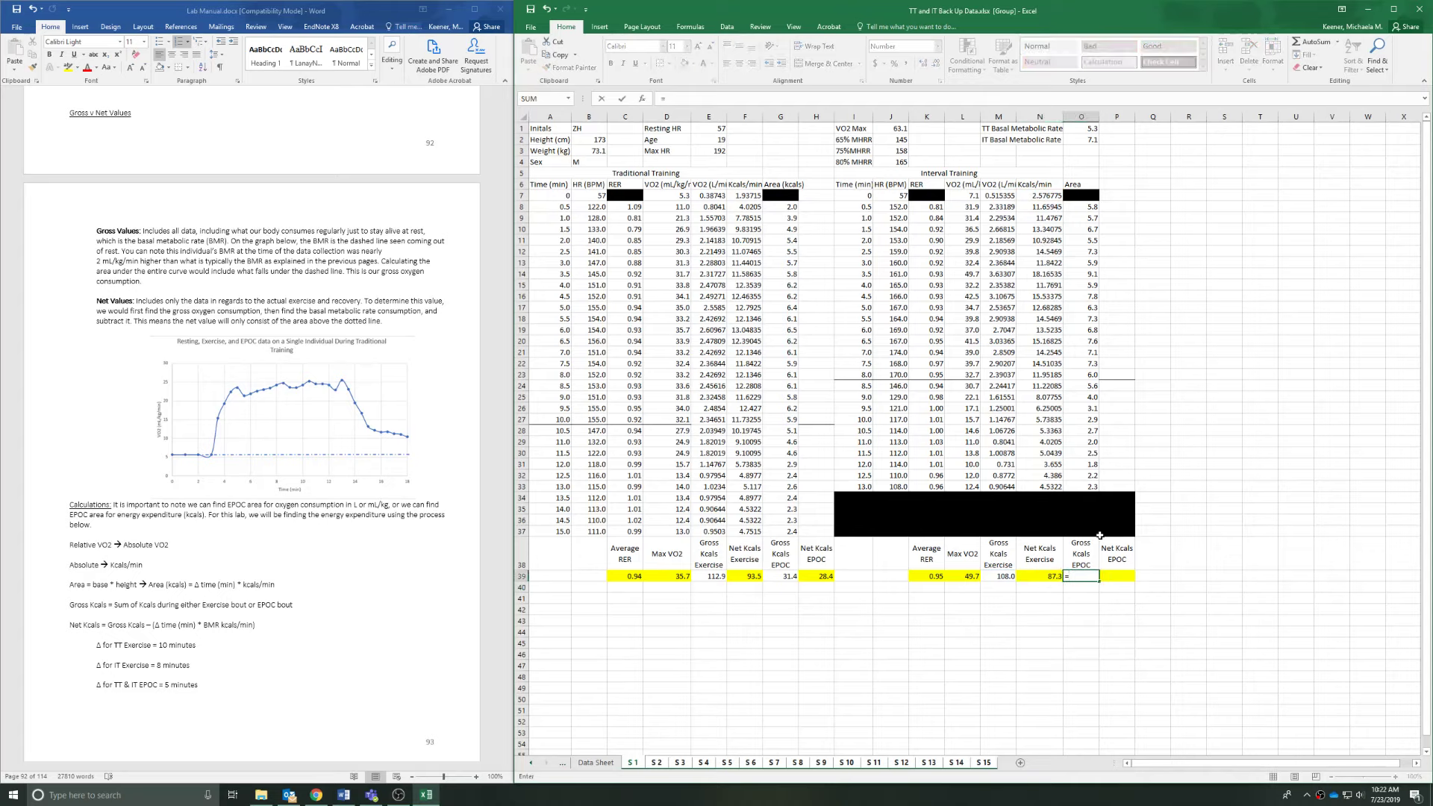
text(sum)
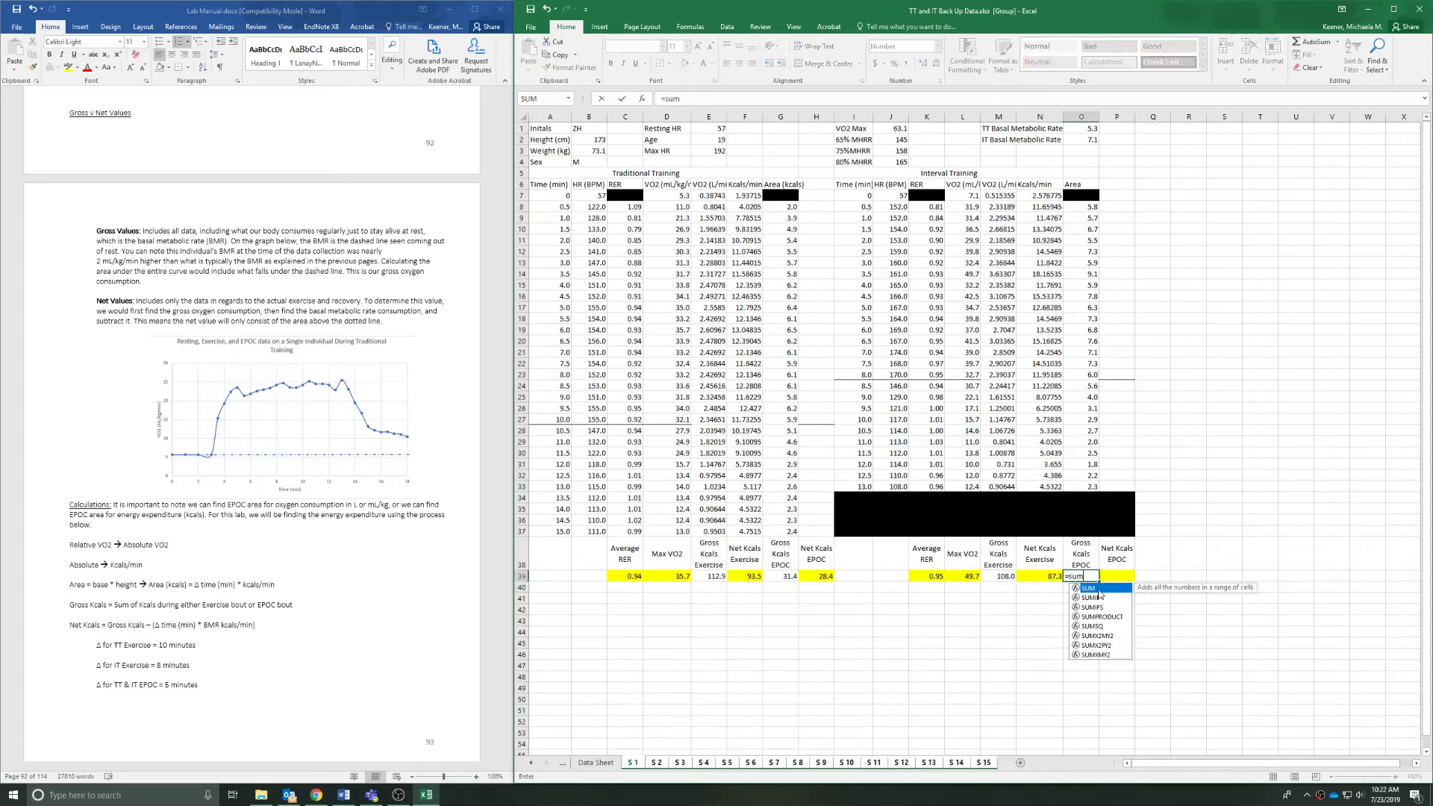
key(Tab)
drag(1081, 387, 1076, 478)
key(Return)
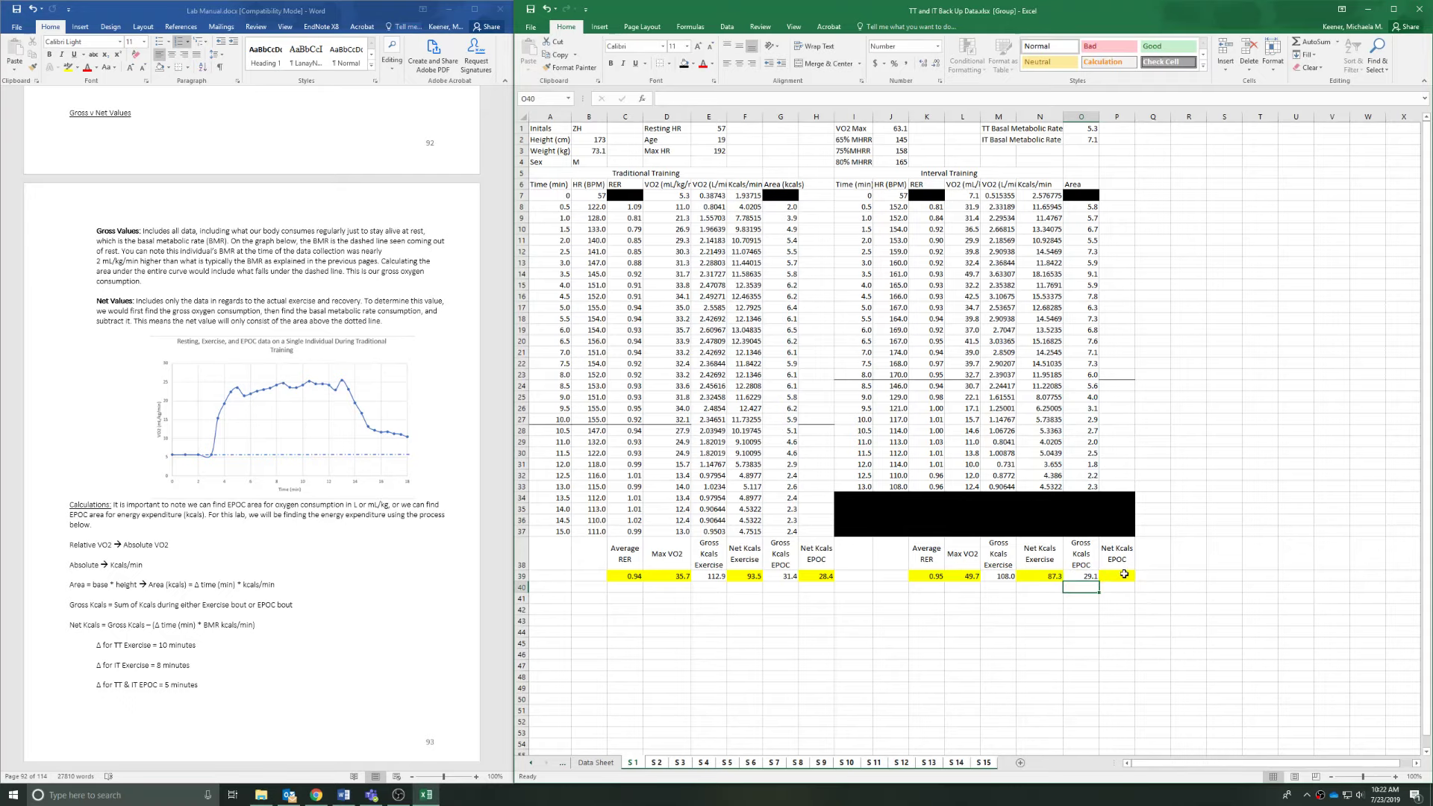
Enter =O39-(5*N7) as the interval training Net Kcals EPOC in P39, accepting the suggested closing parenthesis.
click(1125, 574)
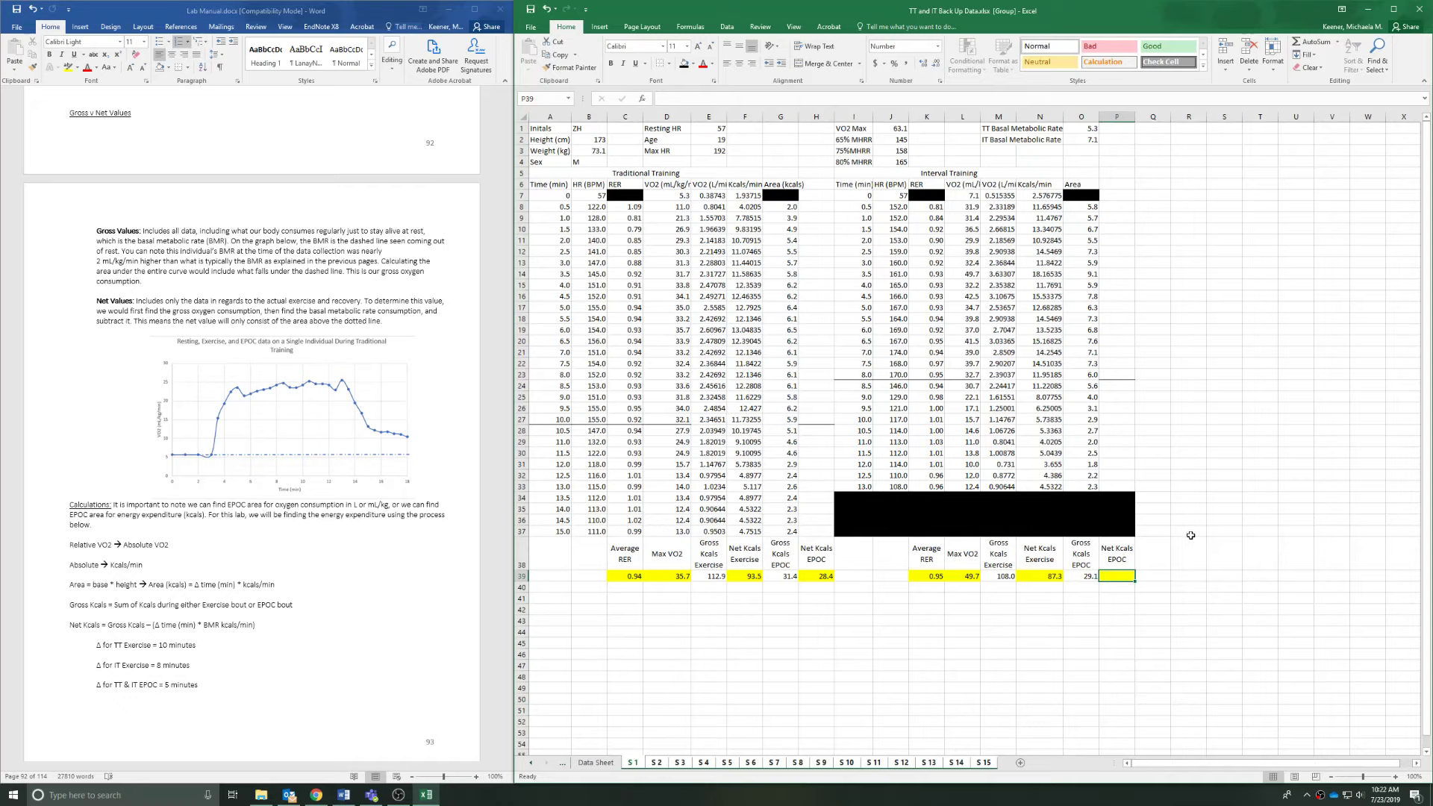
text(=)
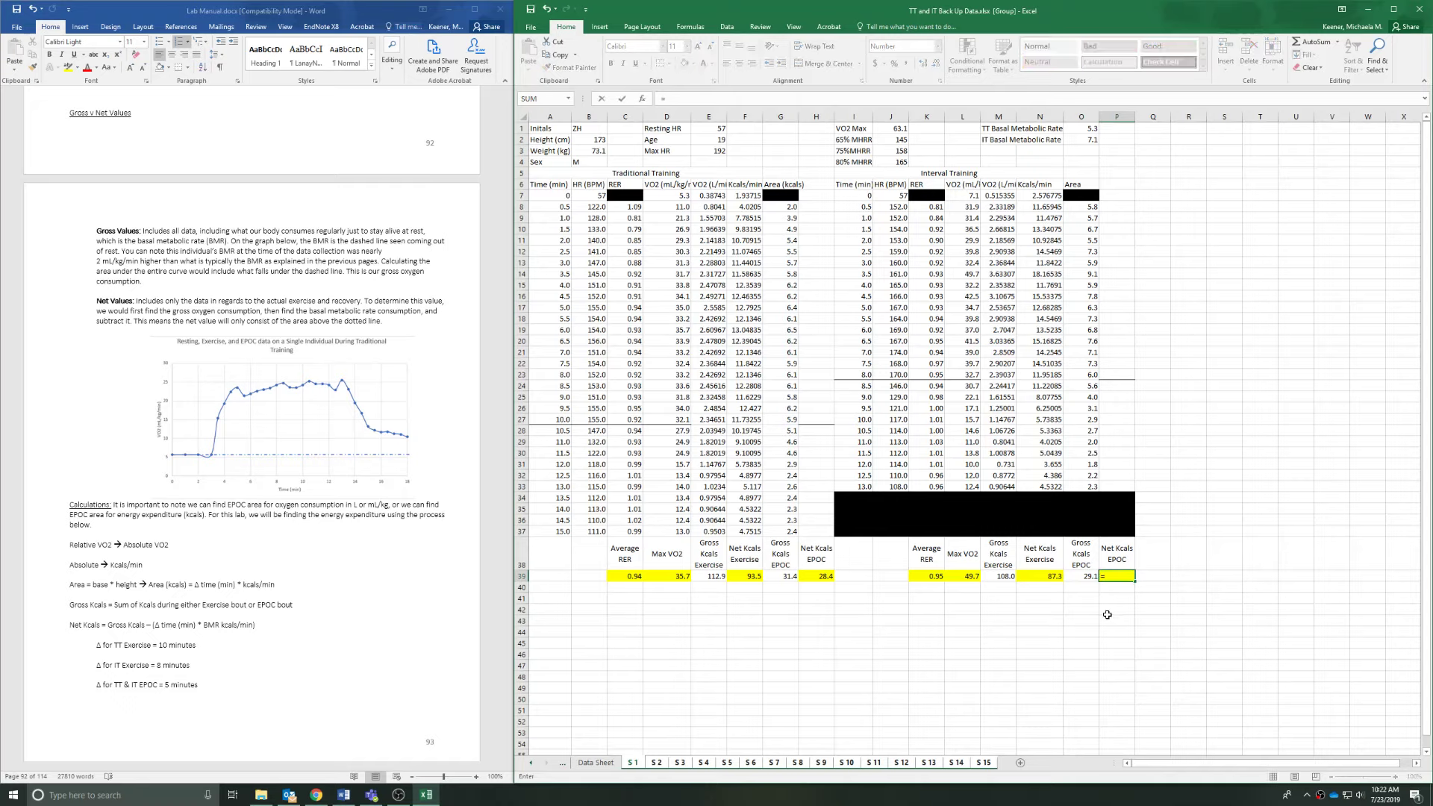
click(1088, 578)
text(-(5*)
click(1041, 195)
key(Return)
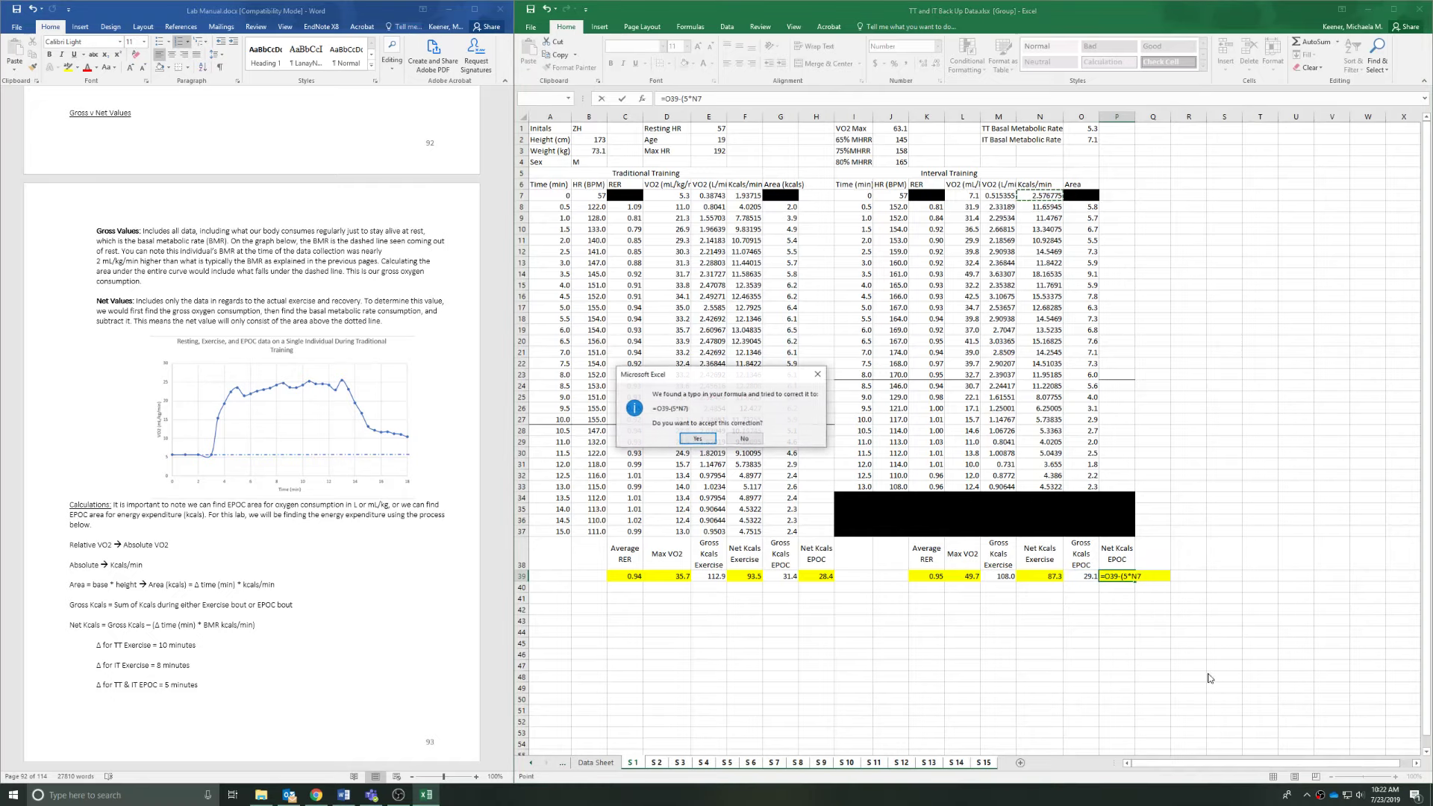
click(697, 439)
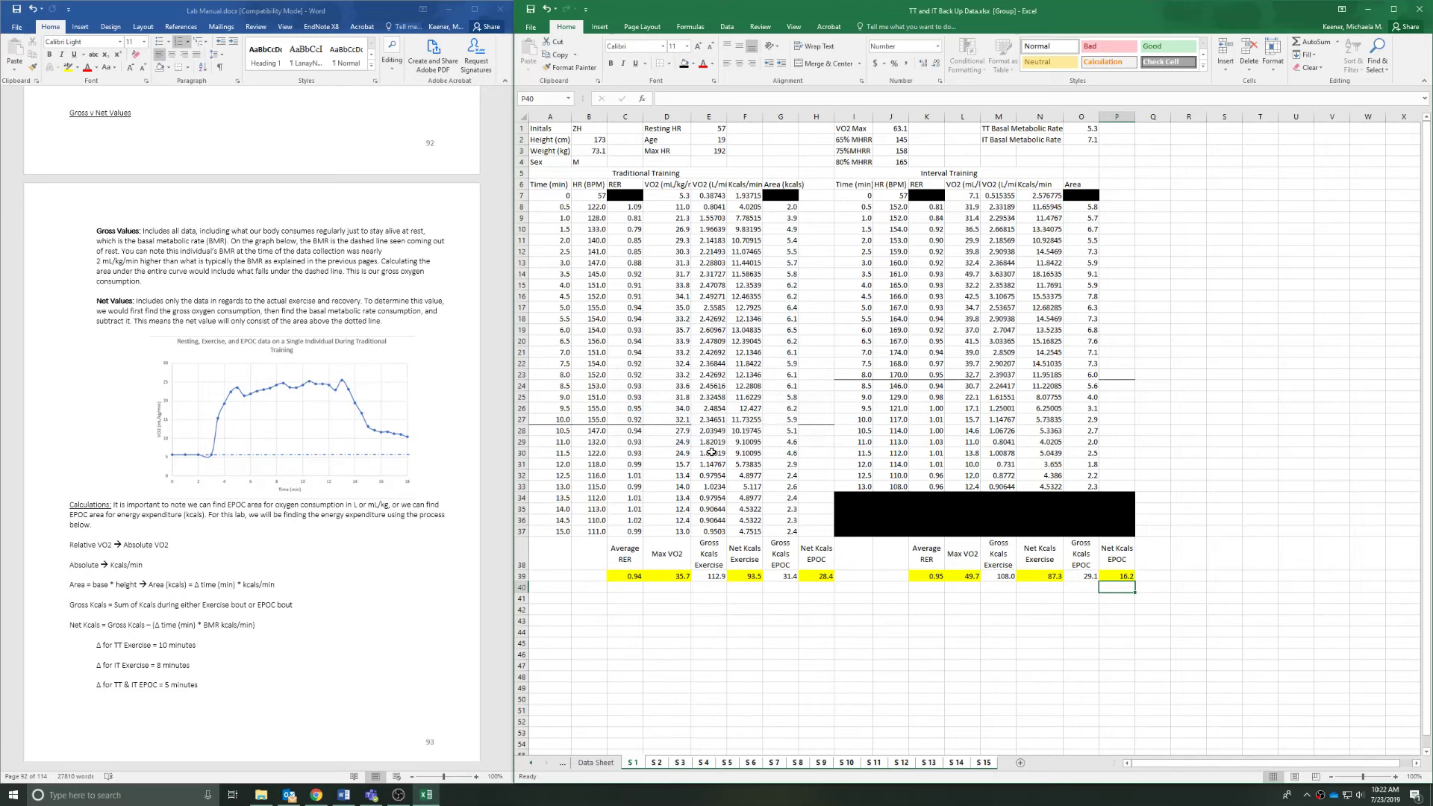
Open the Data Sheet worksheet and find the Data Analysis and Test Results instructions in the Word lab manual.
click(595, 762)
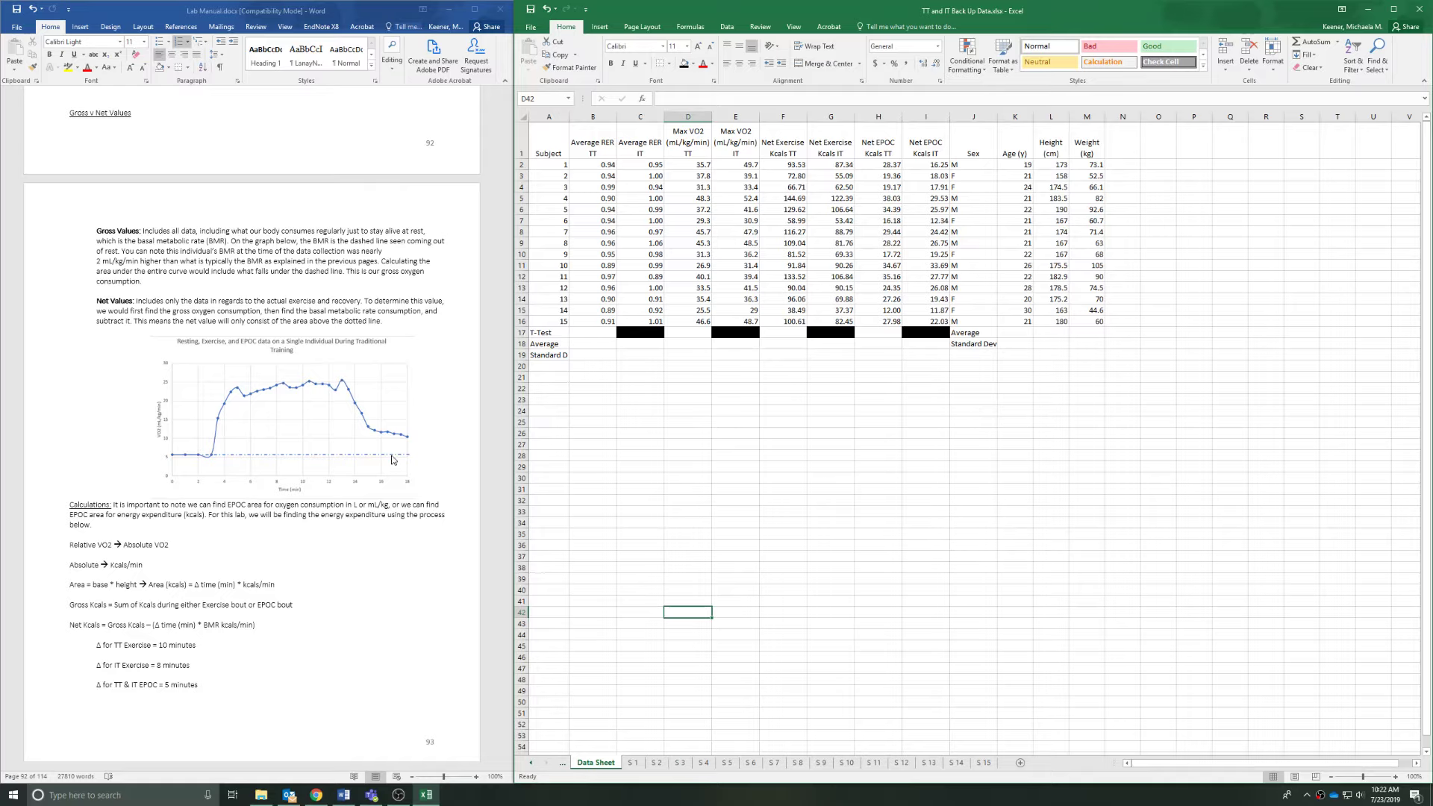
scroll(641, 447, down, 10)
scroll(695, 426, up, 10)
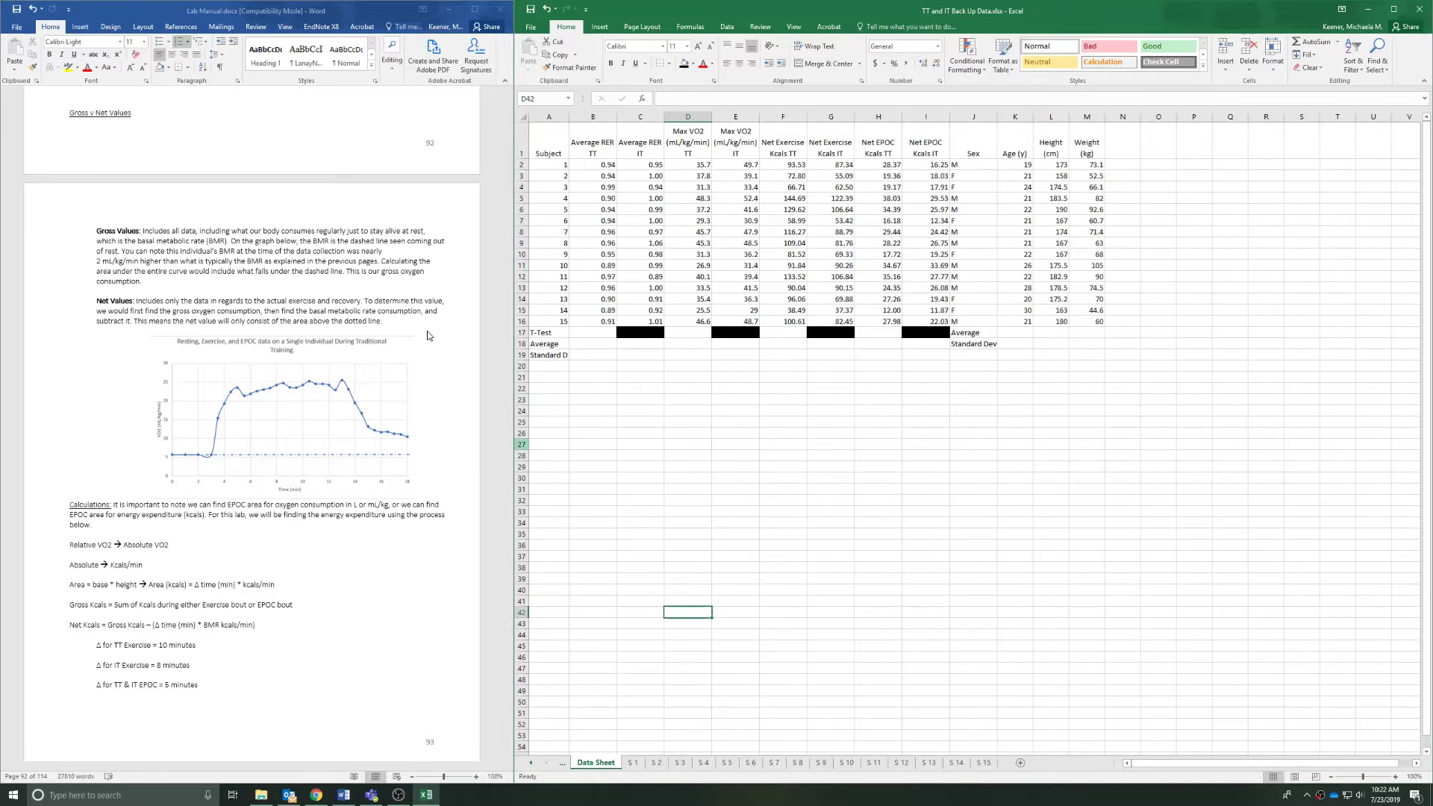
click(454, 423)
scroll(457, 373, down, 15)
drag(508, 632, 508, 660)
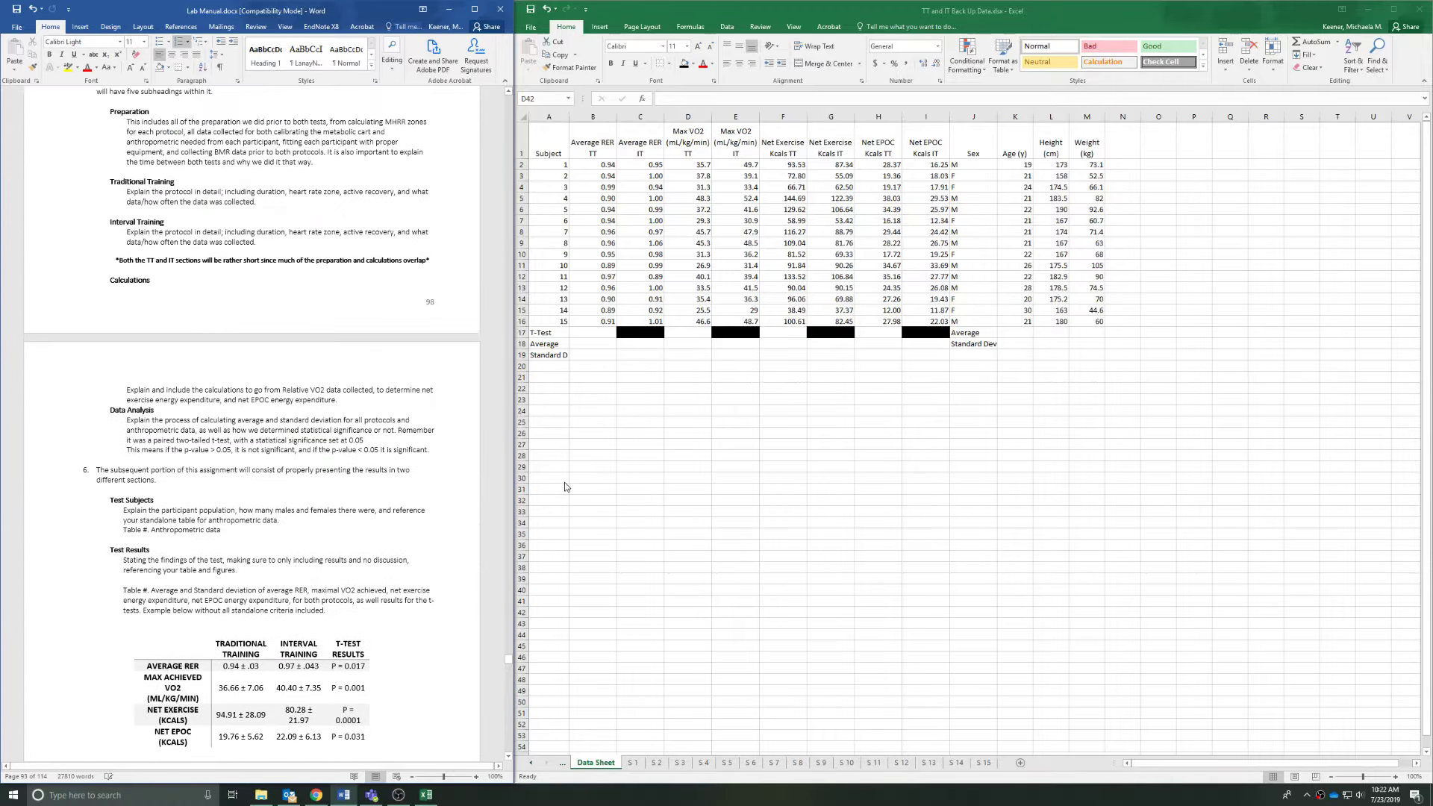
Enter the paired two-tailed t-test =T.TEST(B2:B16,C2:C16,2,1) for Average RER in B17 of the Data Sheet.
click(594, 334)
text(=)
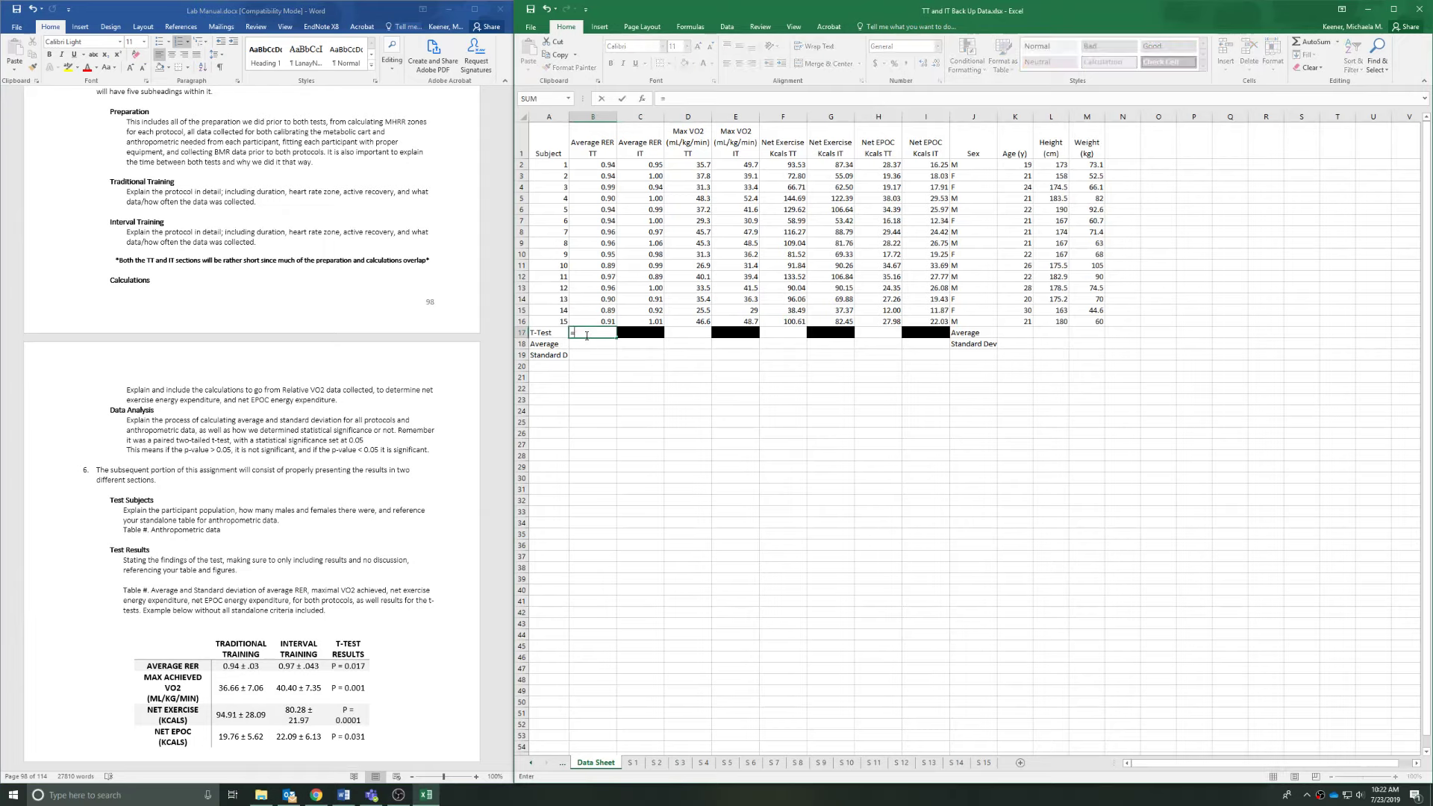
text(t.te)
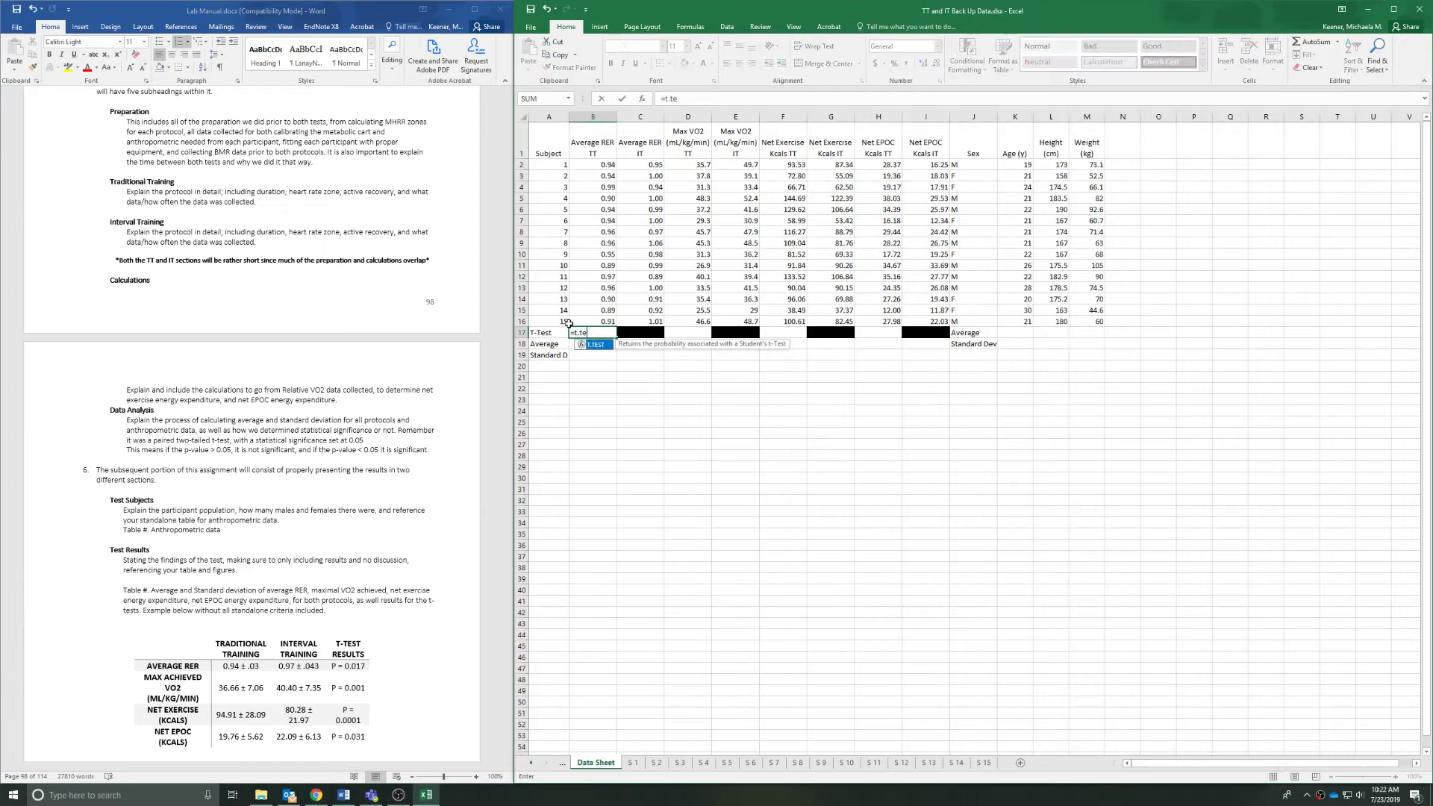
double_click(597, 345)
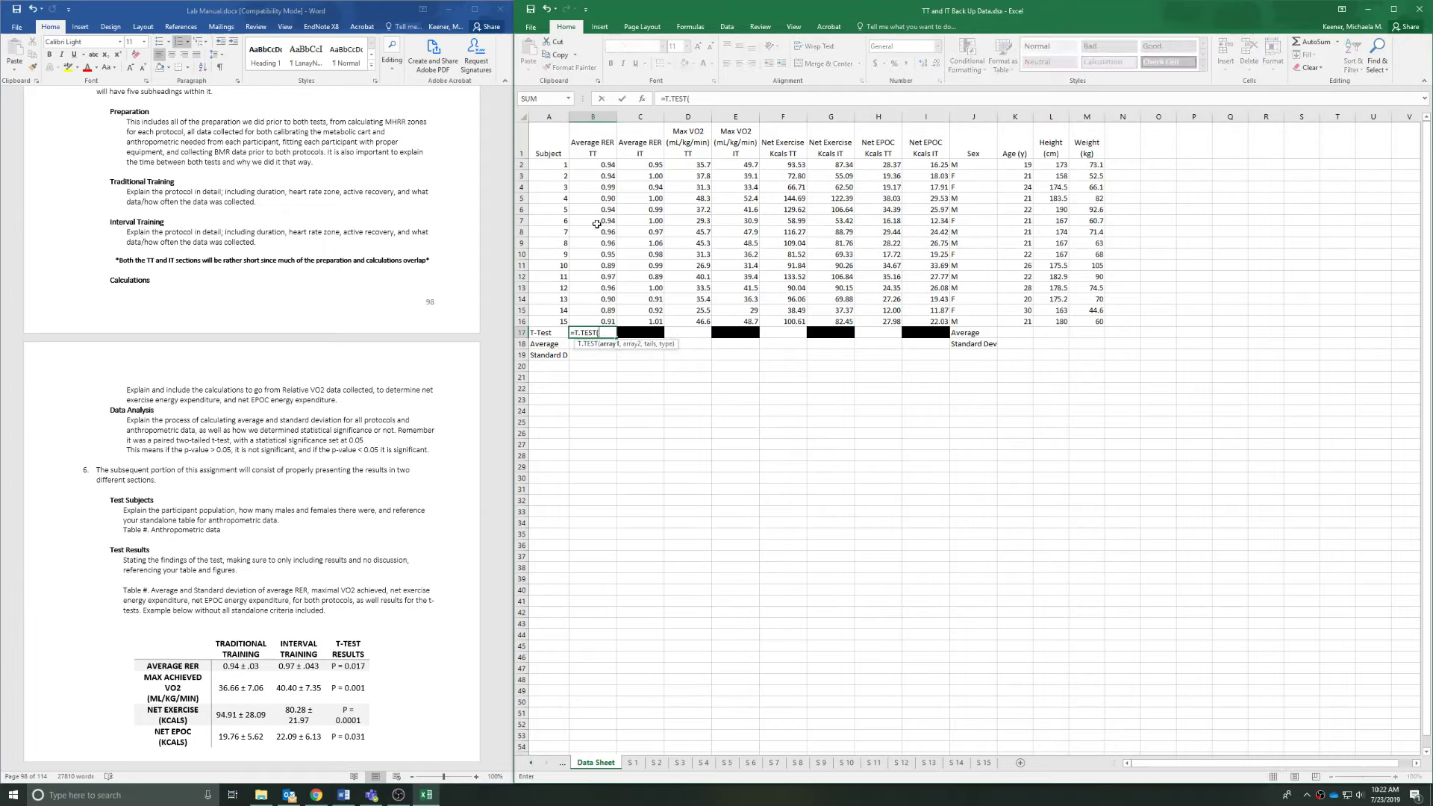
drag(602, 165, 603, 322)
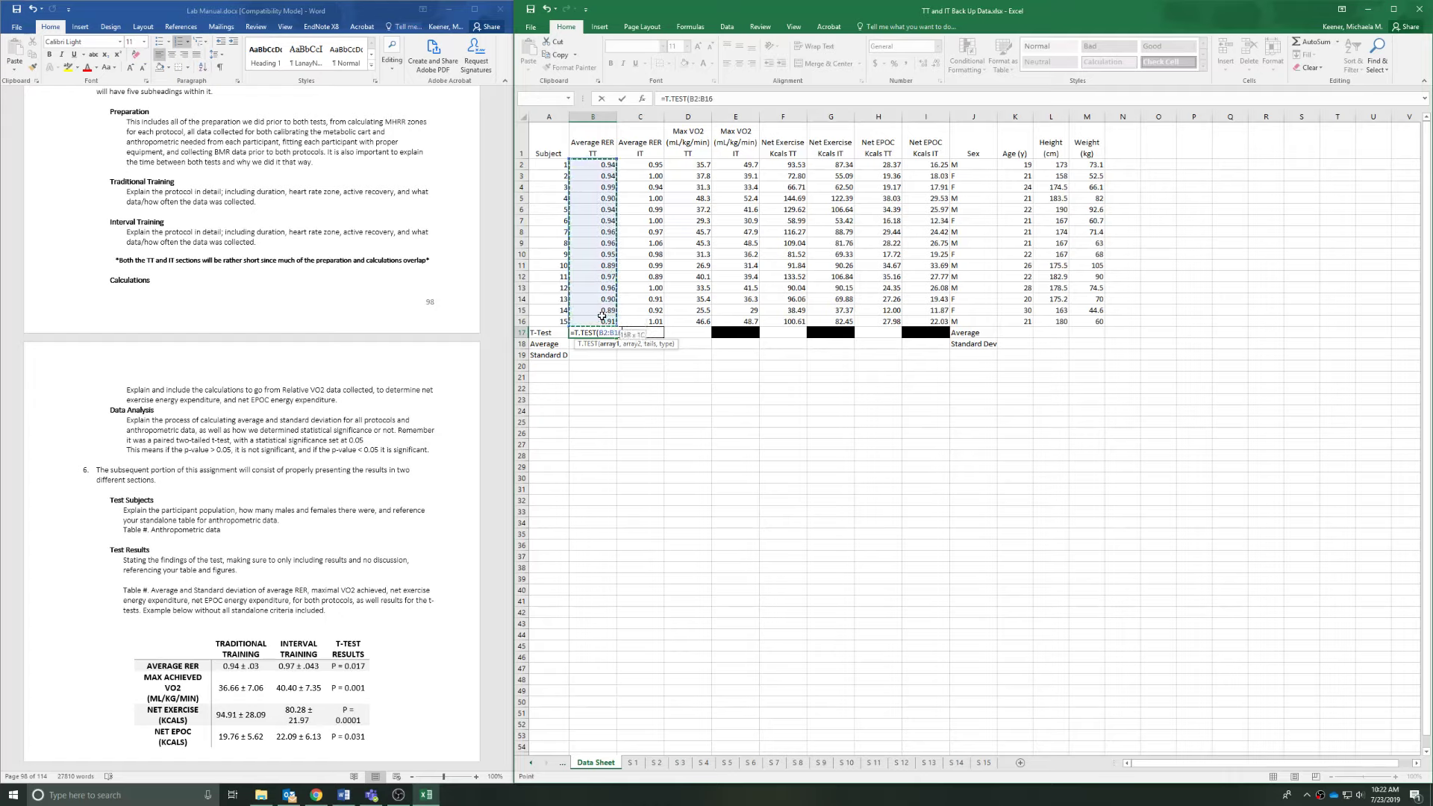
text(,)
drag(635, 164, 655, 322)
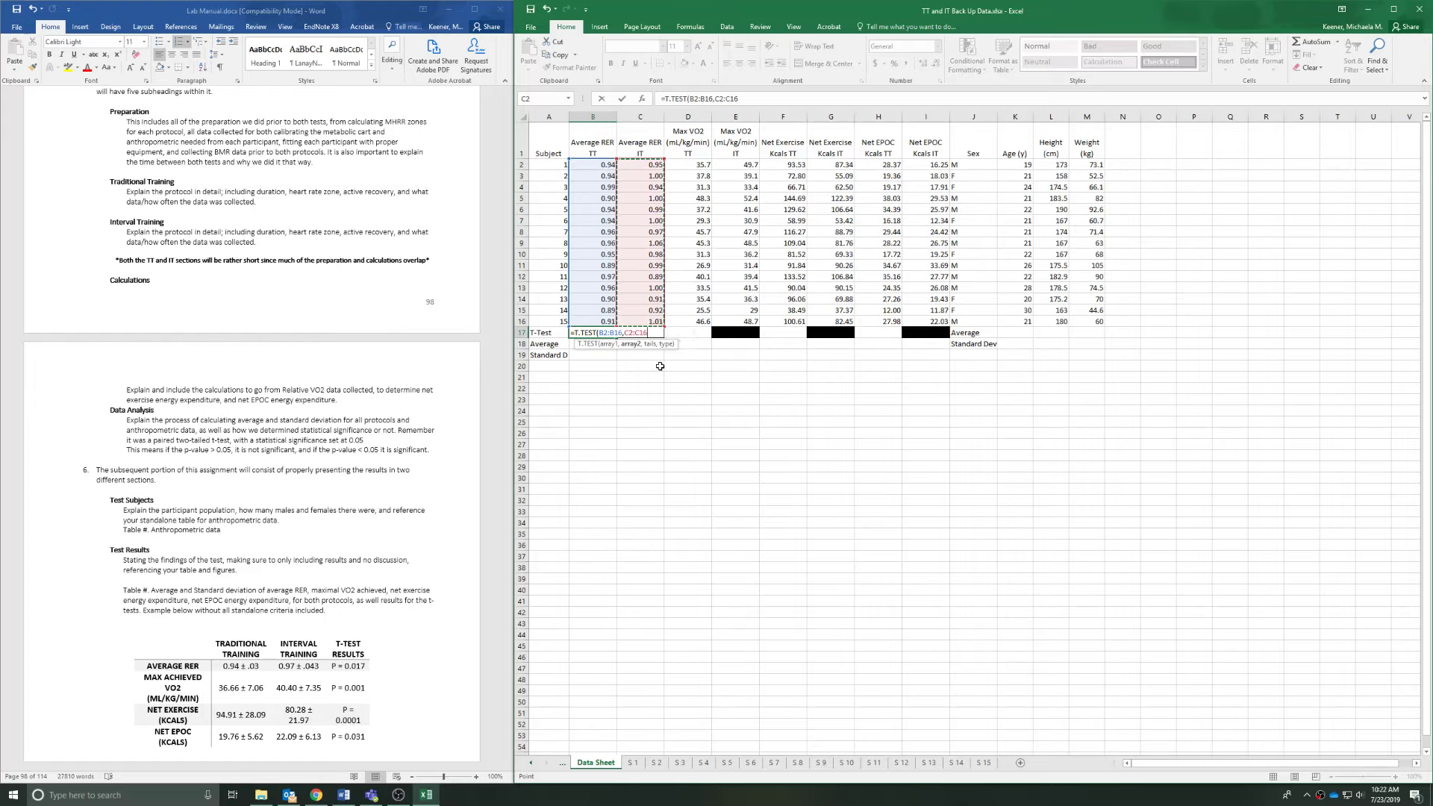
text(,)
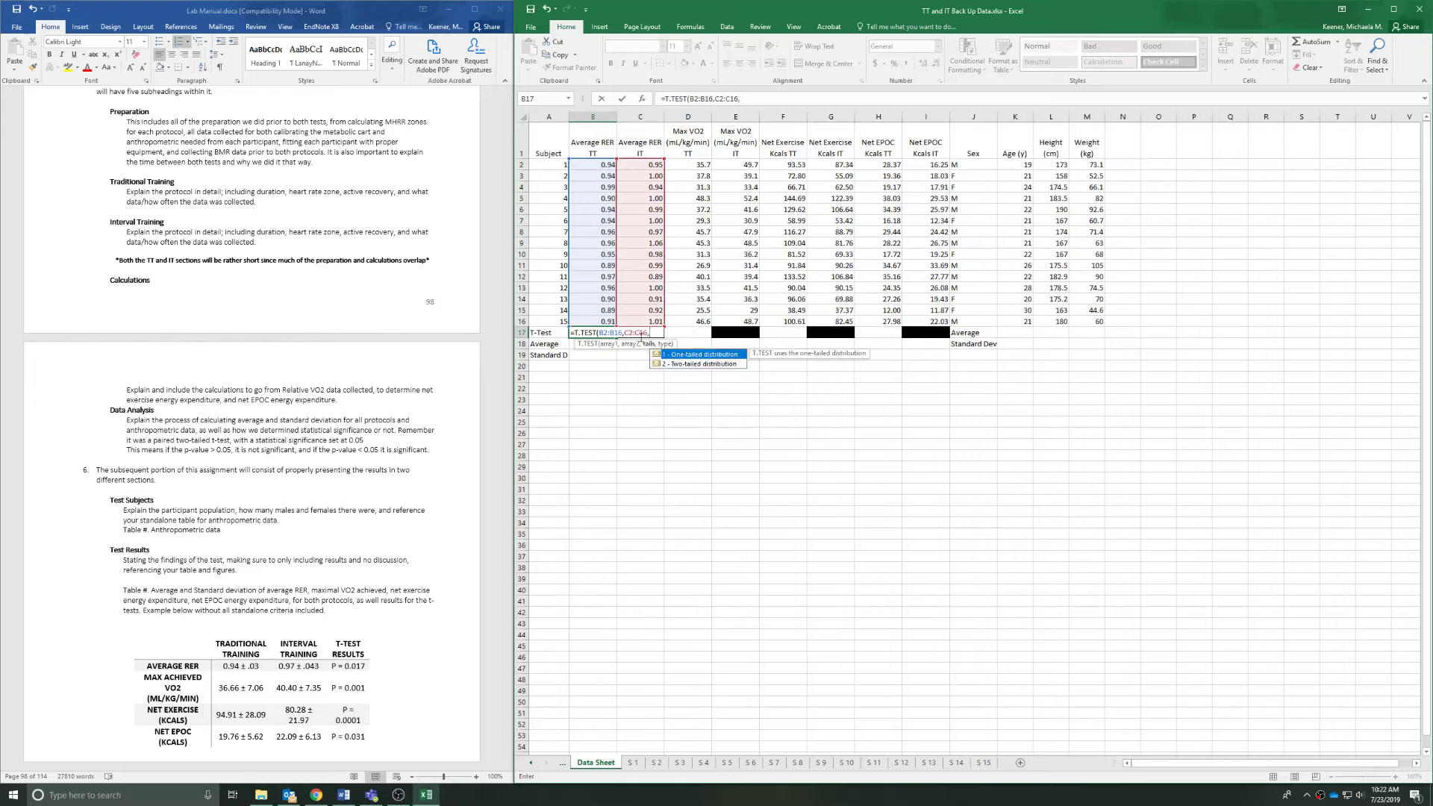
text(2,)
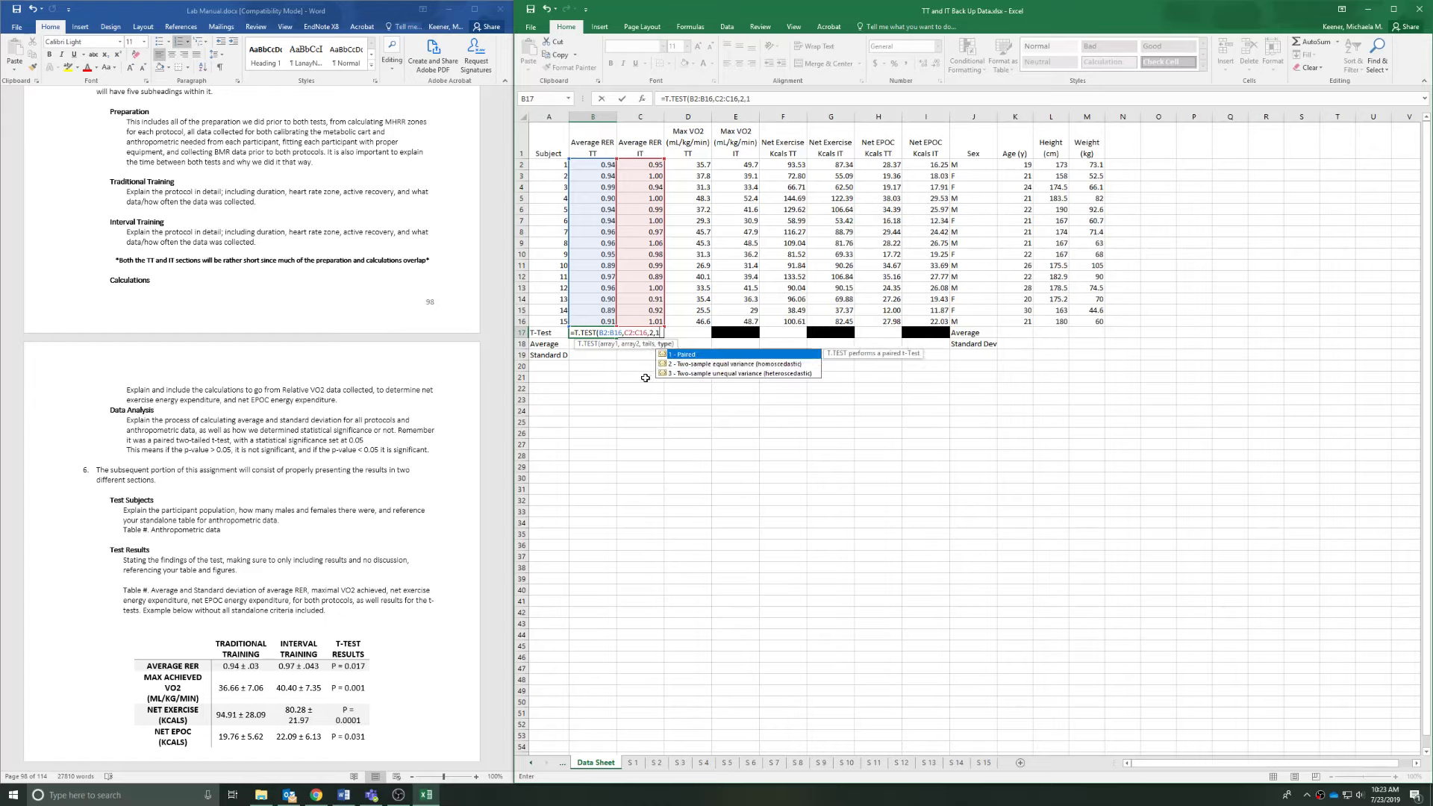
text(1))
key(Return)
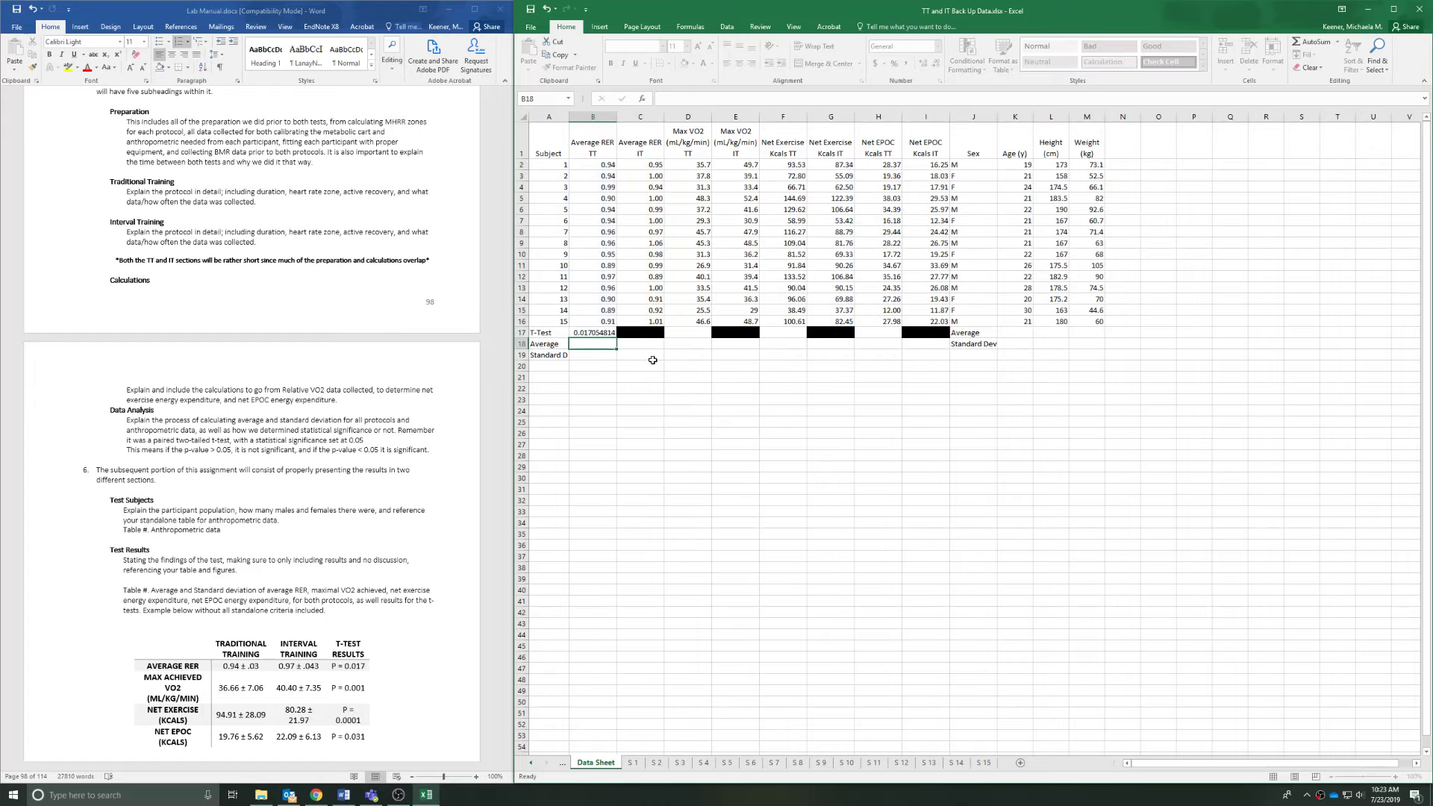
Copy the Average RER t-test formula to D17, F17 and H17 for Max VO2, Net Exercise Kcals and Net EPOC Kcals.
click(603, 334)
key(ctrl+c)
click(688, 332)
key(ctrl+v)
click(783, 333)
key(ctrl+v)
click(873, 334)
key(ctrl+v)
Calculate the mean of the traditional training Average RER column in B18 with an AVERAGE formula over B2:B16.
click(584, 346)
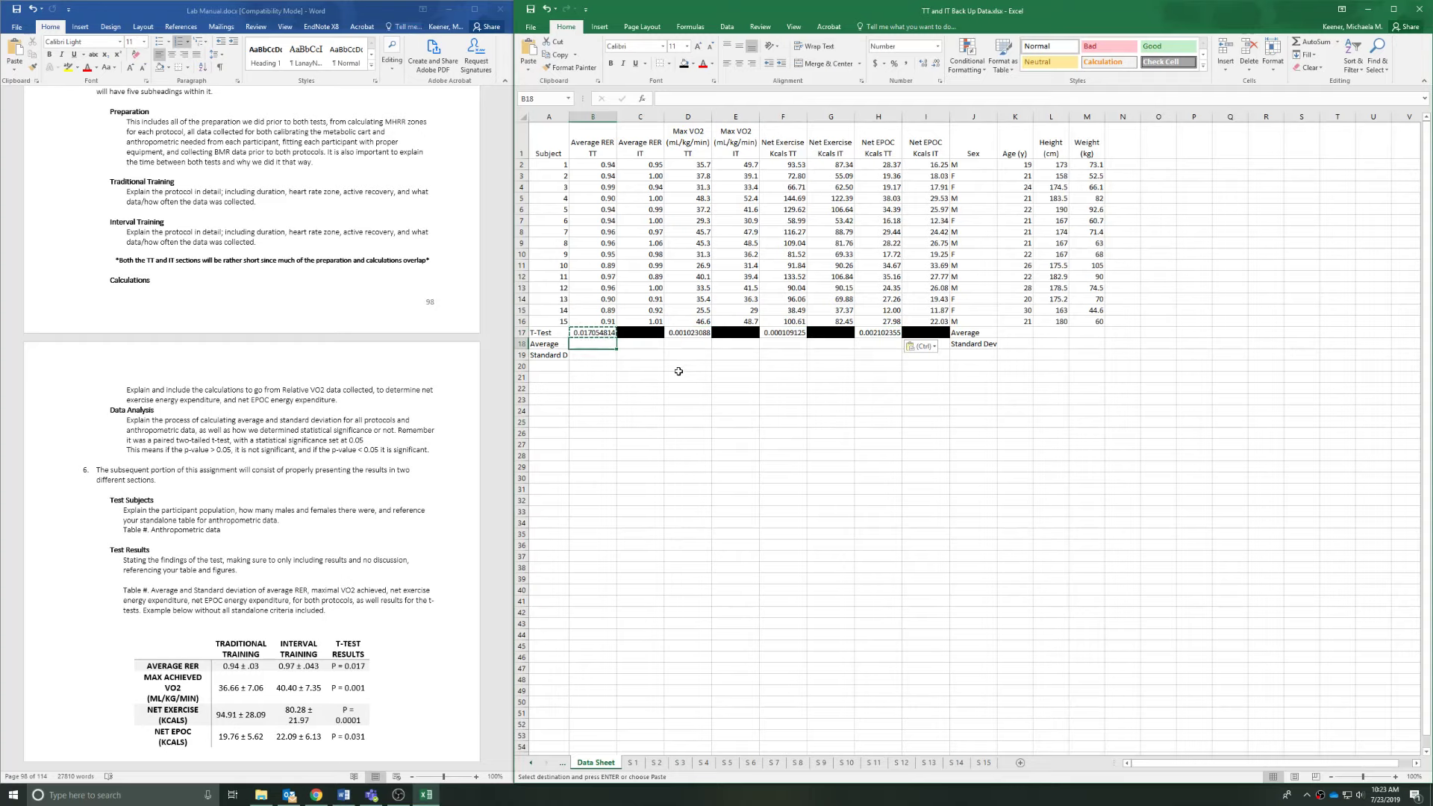
text(=aver)
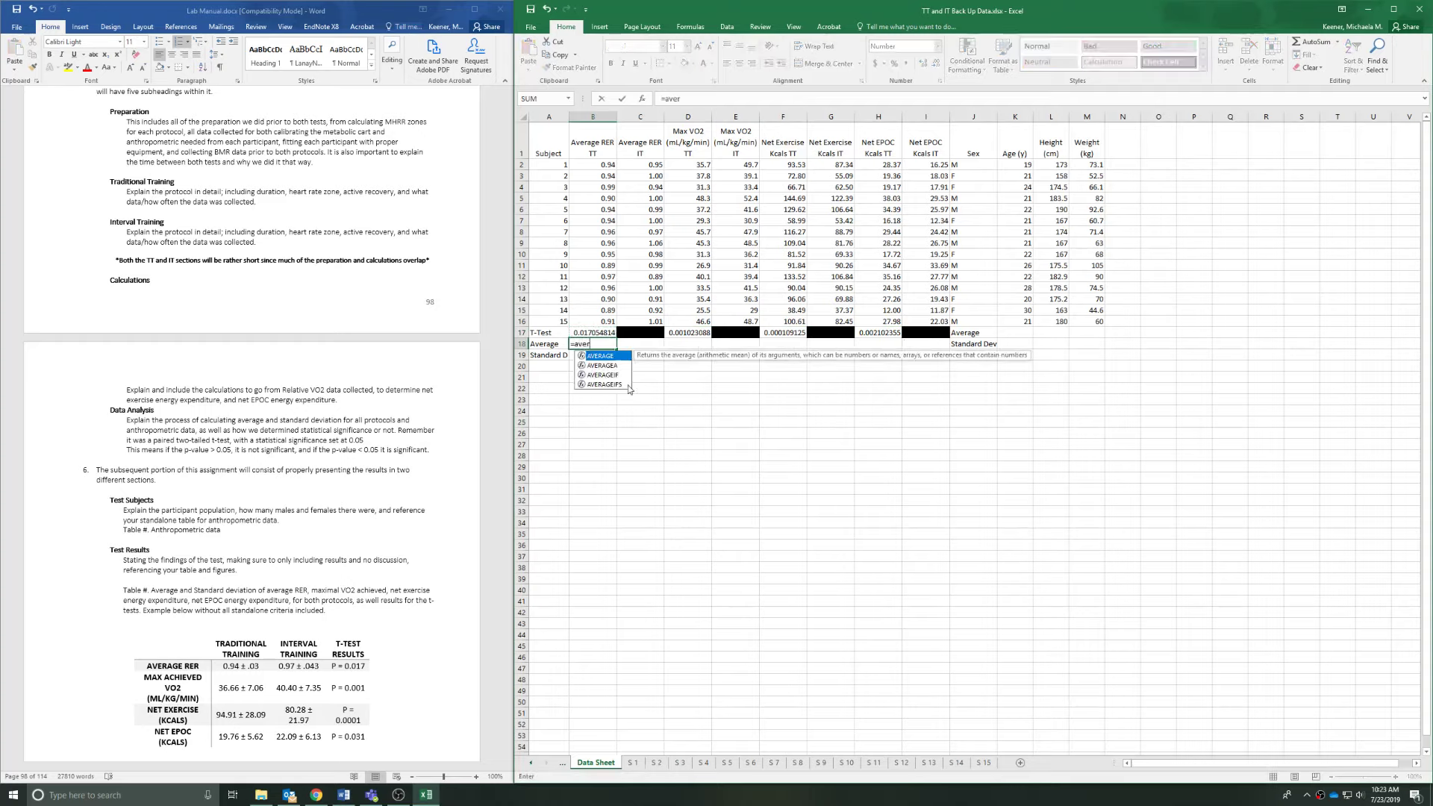
double_click(600, 356)
drag(595, 322, 590, 168)
key(Return)
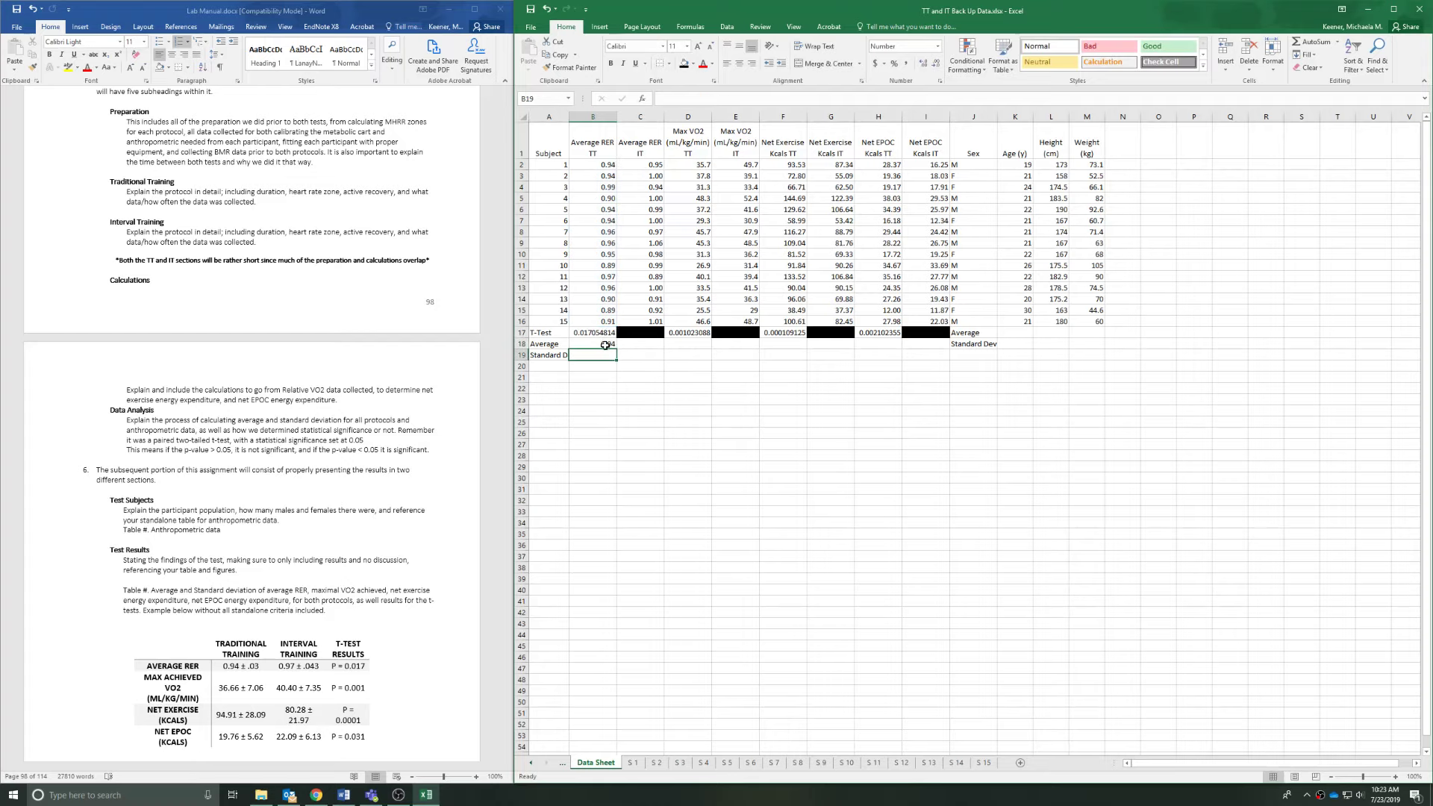
Enter =STDEV.P(B2:B16) in B19 and fill the average and standard deviation formulas from B18:B19 across to column I.
text(=std)
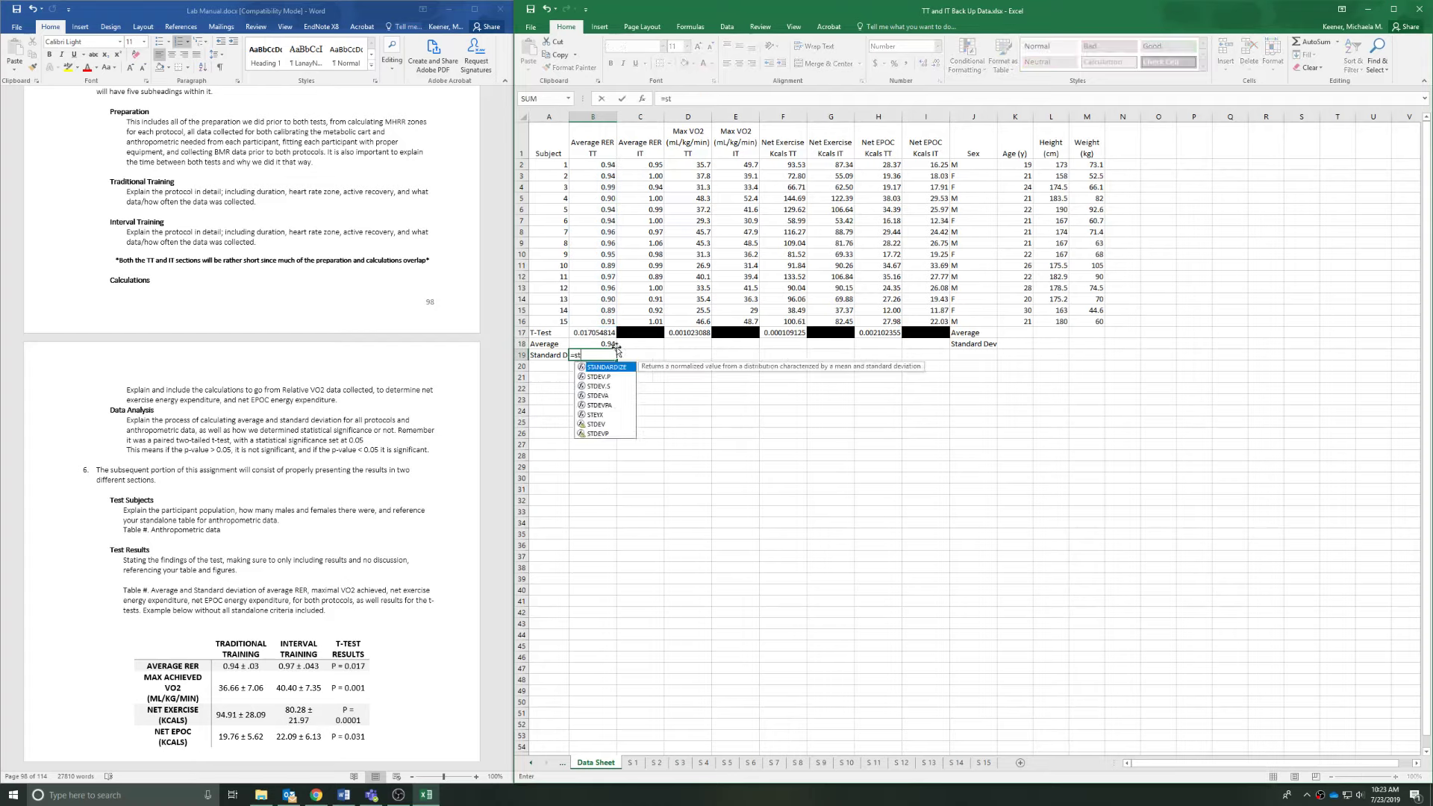
double_click(599, 368)
drag(603, 321, 594, 176)
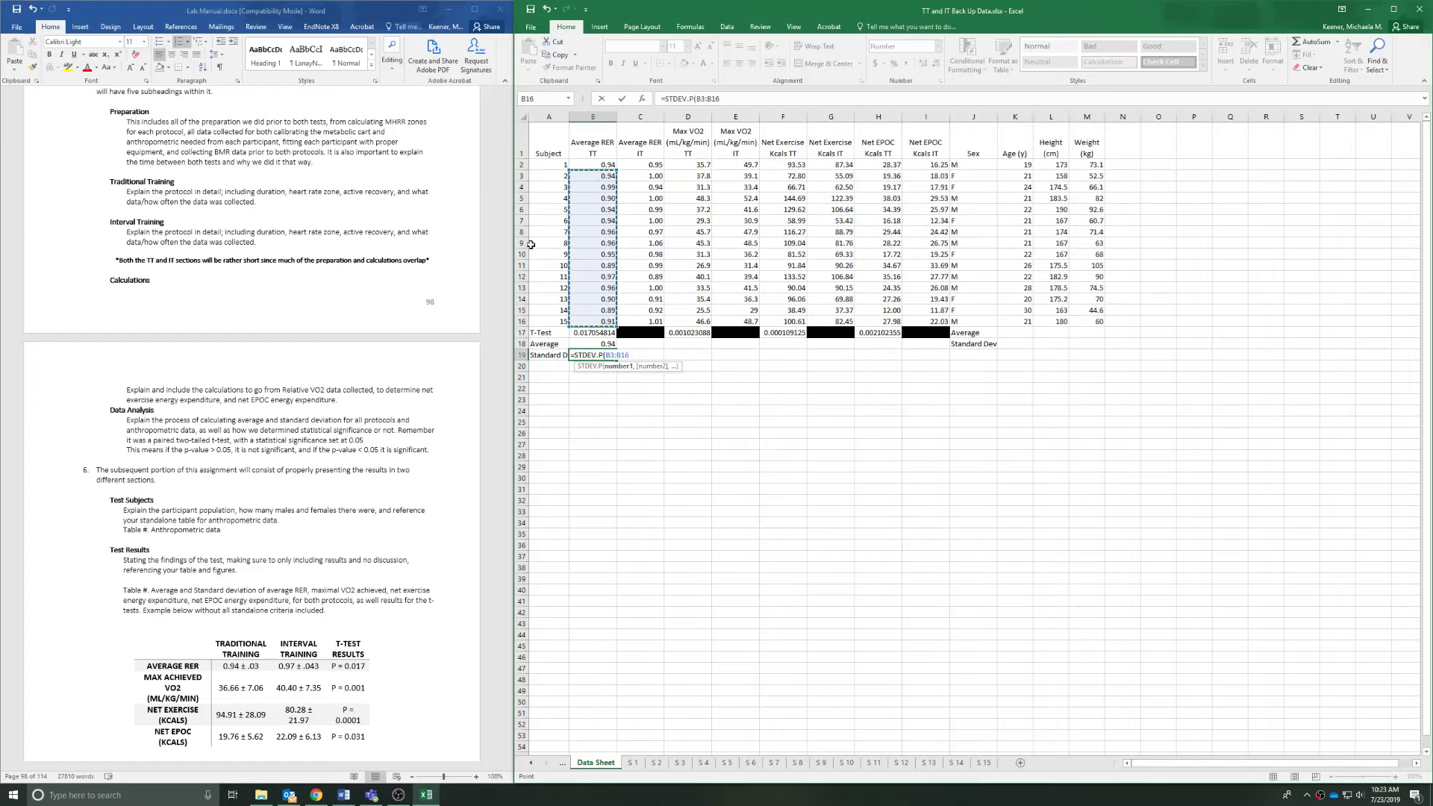
key(Return)
double_click(597, 356)
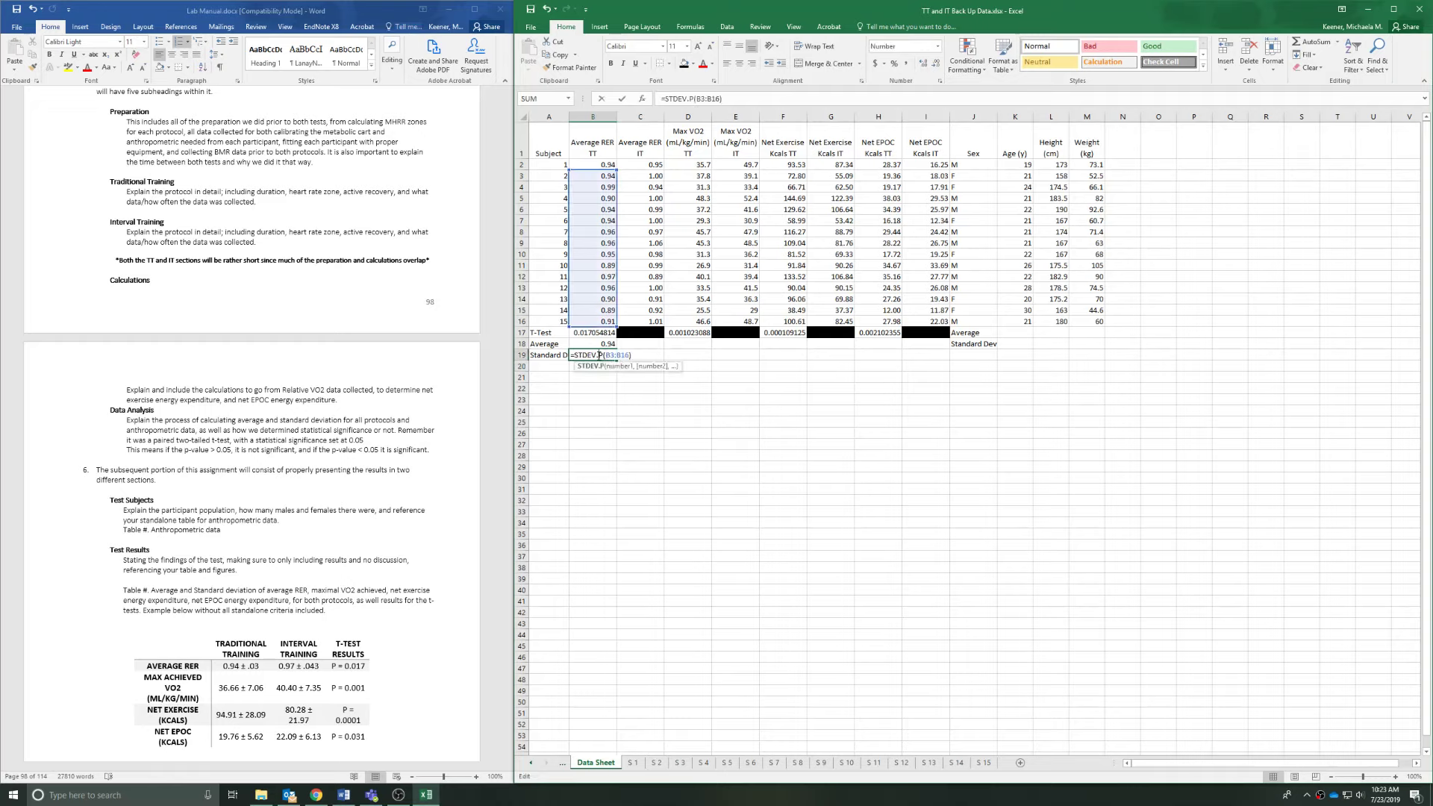
drag(616, 168, 616, 164)
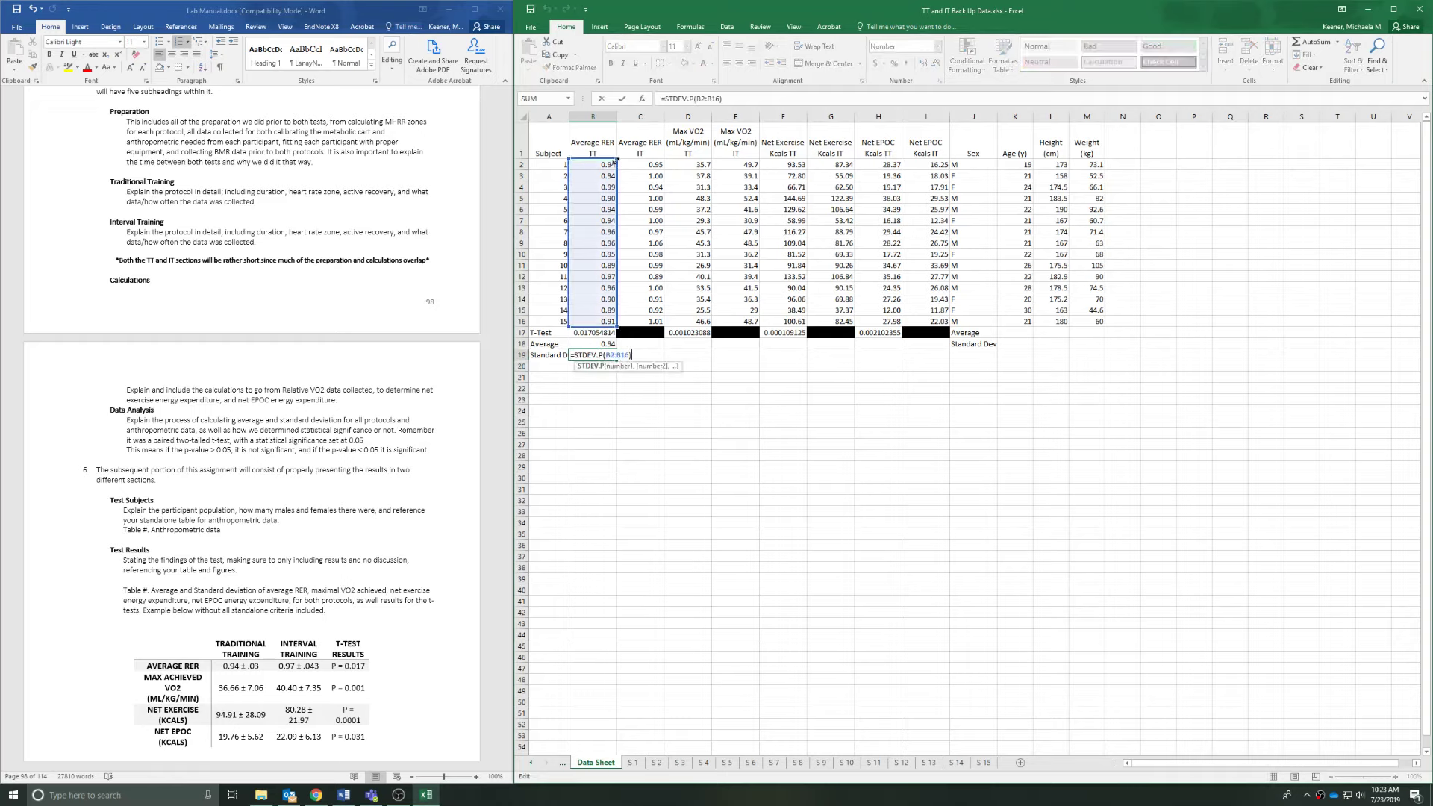
key(Return)
drag(612, 346, 955, 369)
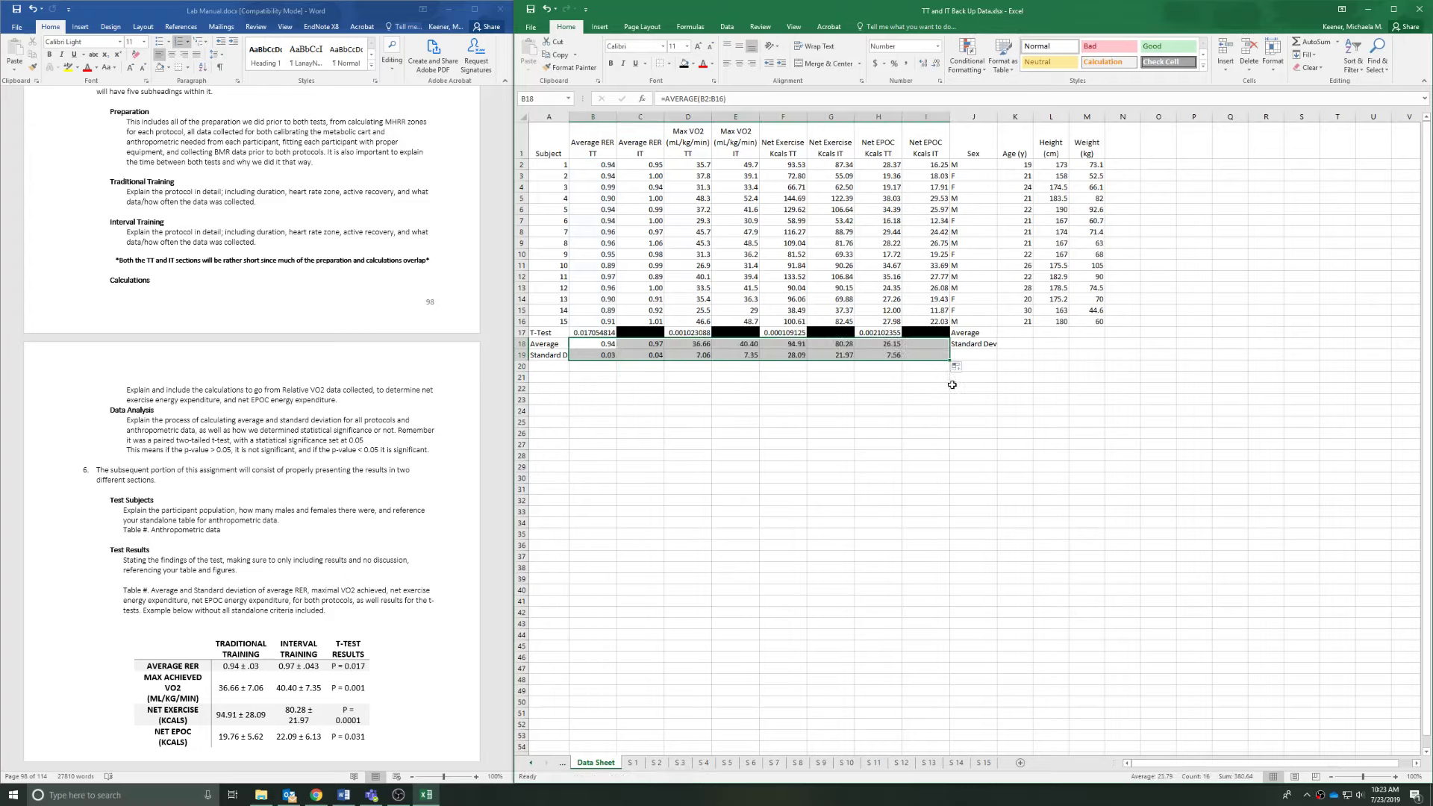
click(777, 416)
Calculate the average age in K17 with an AVERAGE formula over K2:K16.
click(1016, 331)
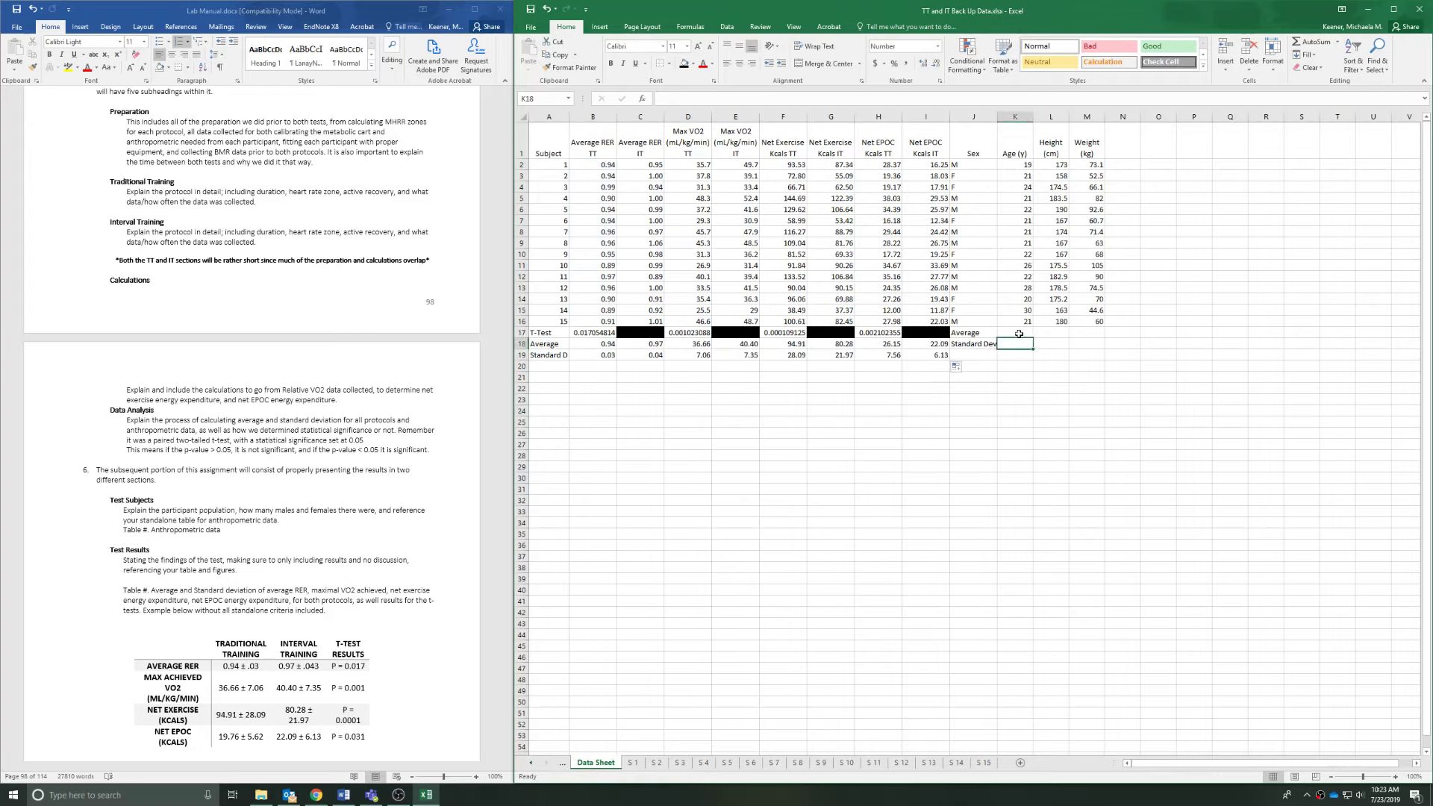
text(=aver)
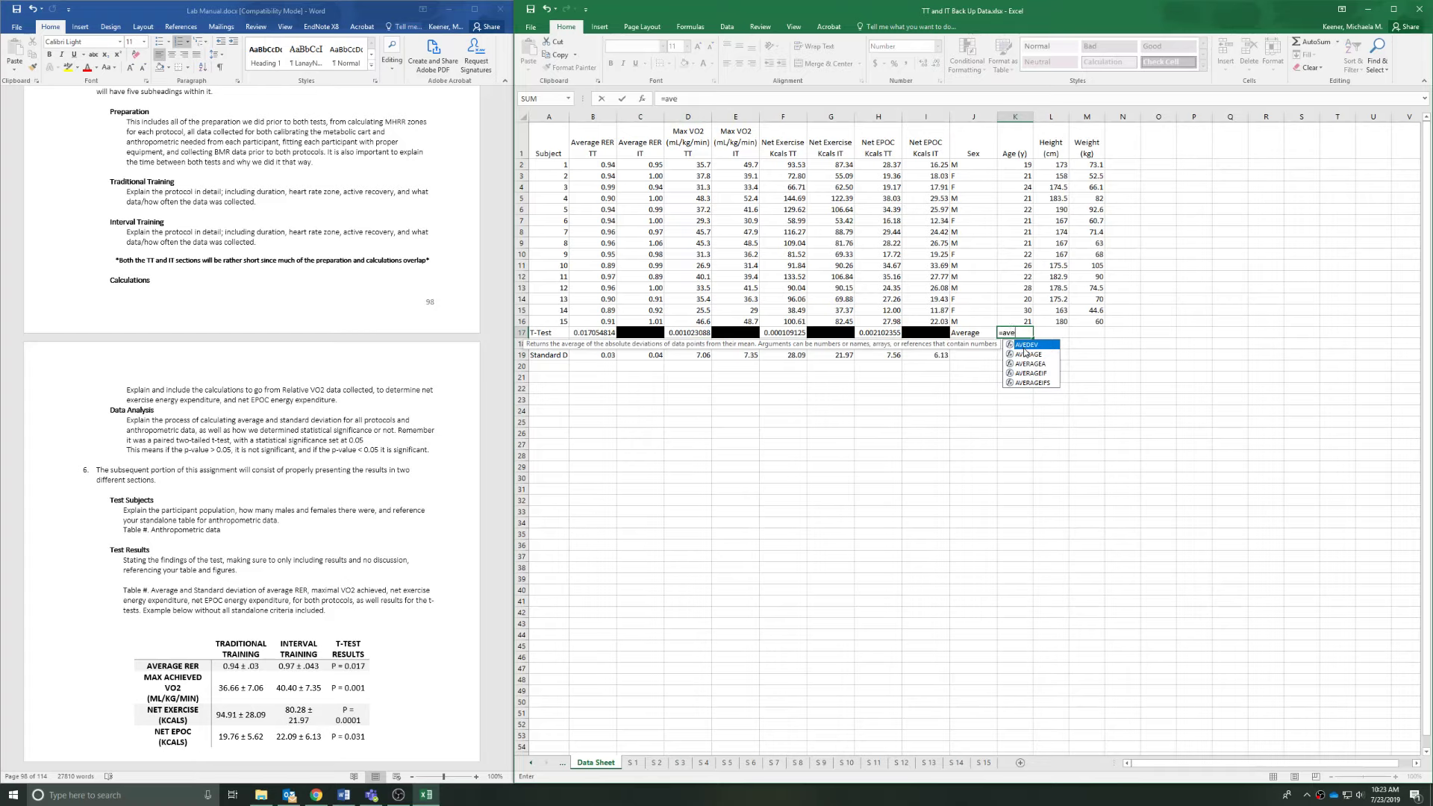
key(Tab)
drag(1019, 165, 1029, 319)
key(Return)
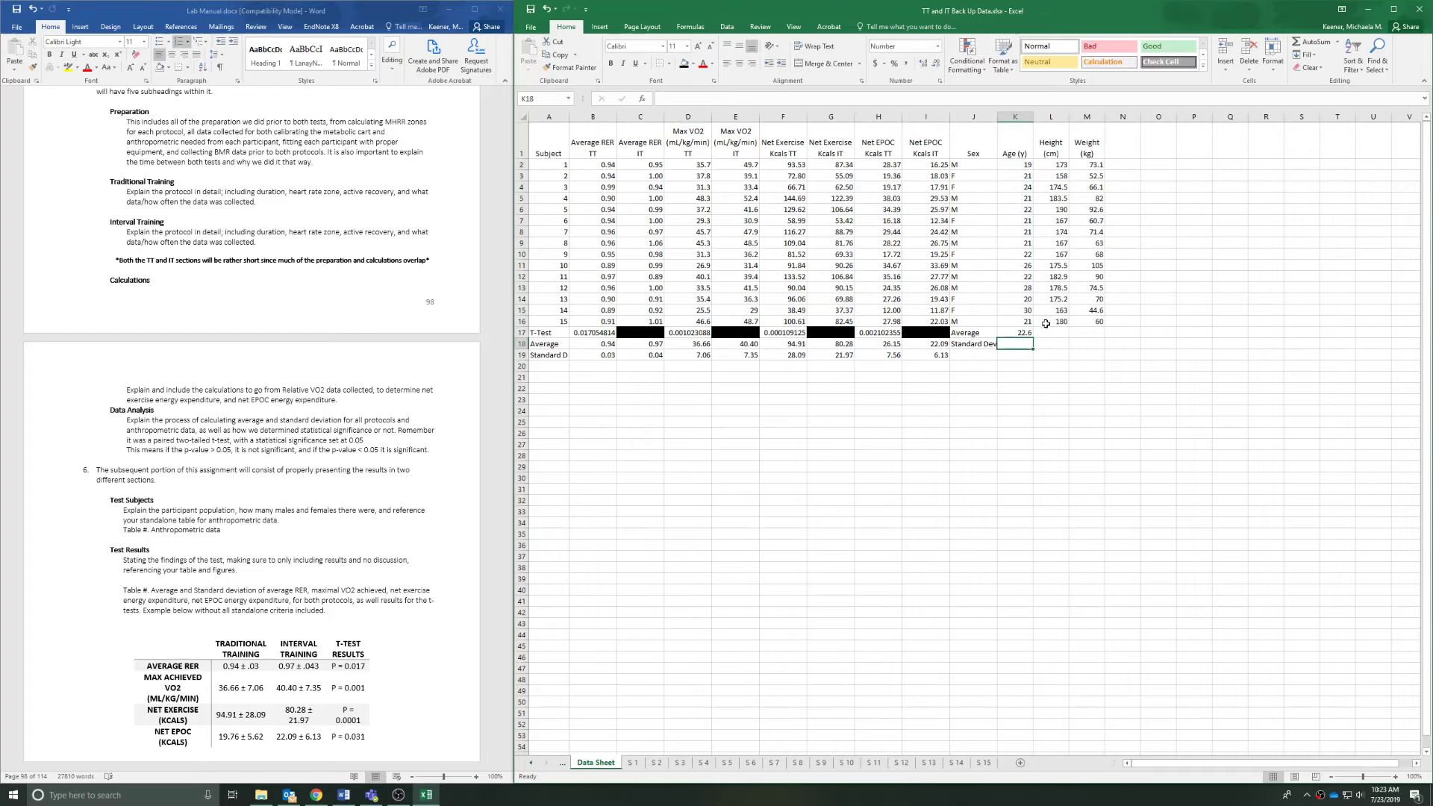
Calculate the age standard deviation in K18 with STDEV.P, and fill K17:K18 across to the Height and Weight columns.
text(=st)
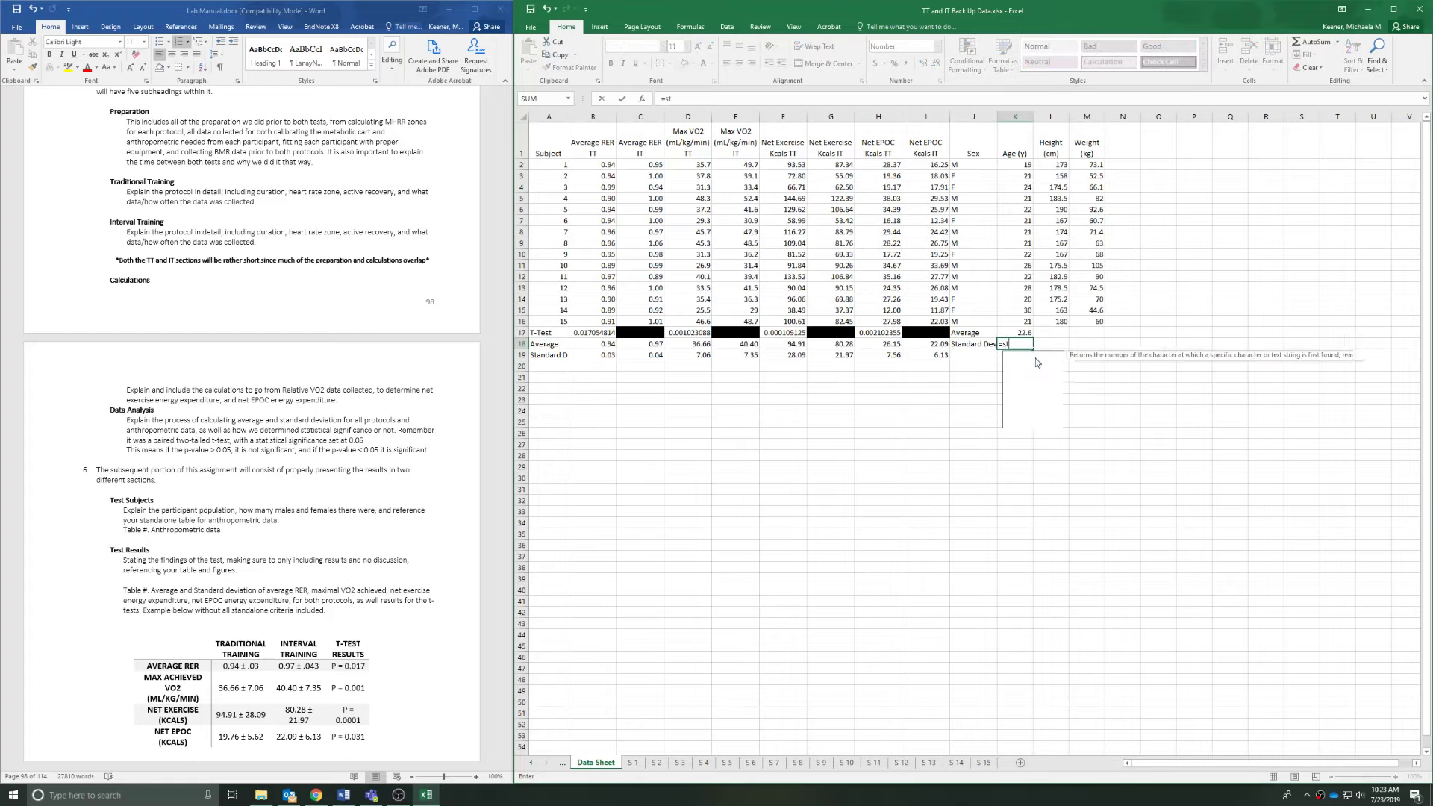
double_click(1052, 364)
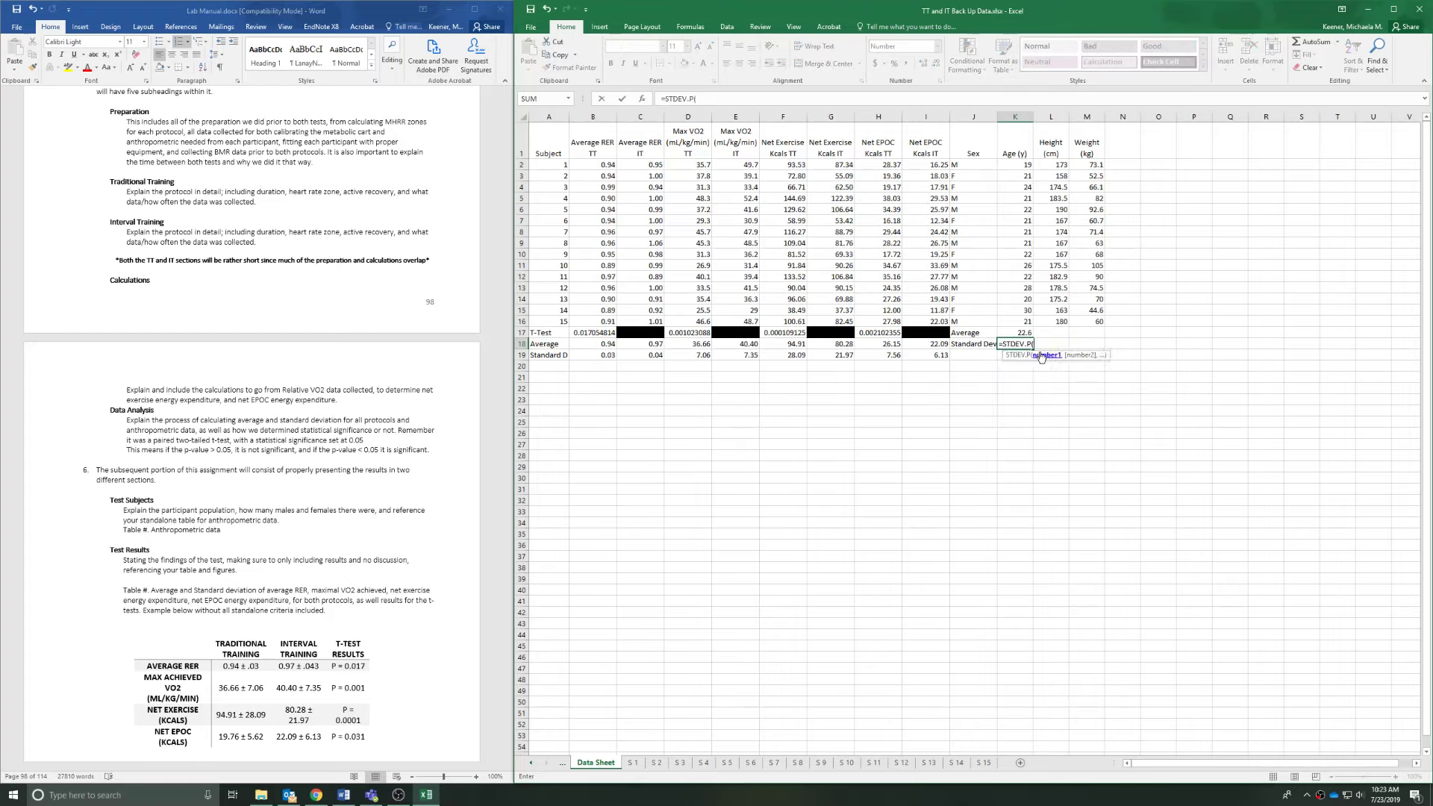
drag(1021, 166, 1091, 353)
key(Return)
click(1015, 545)
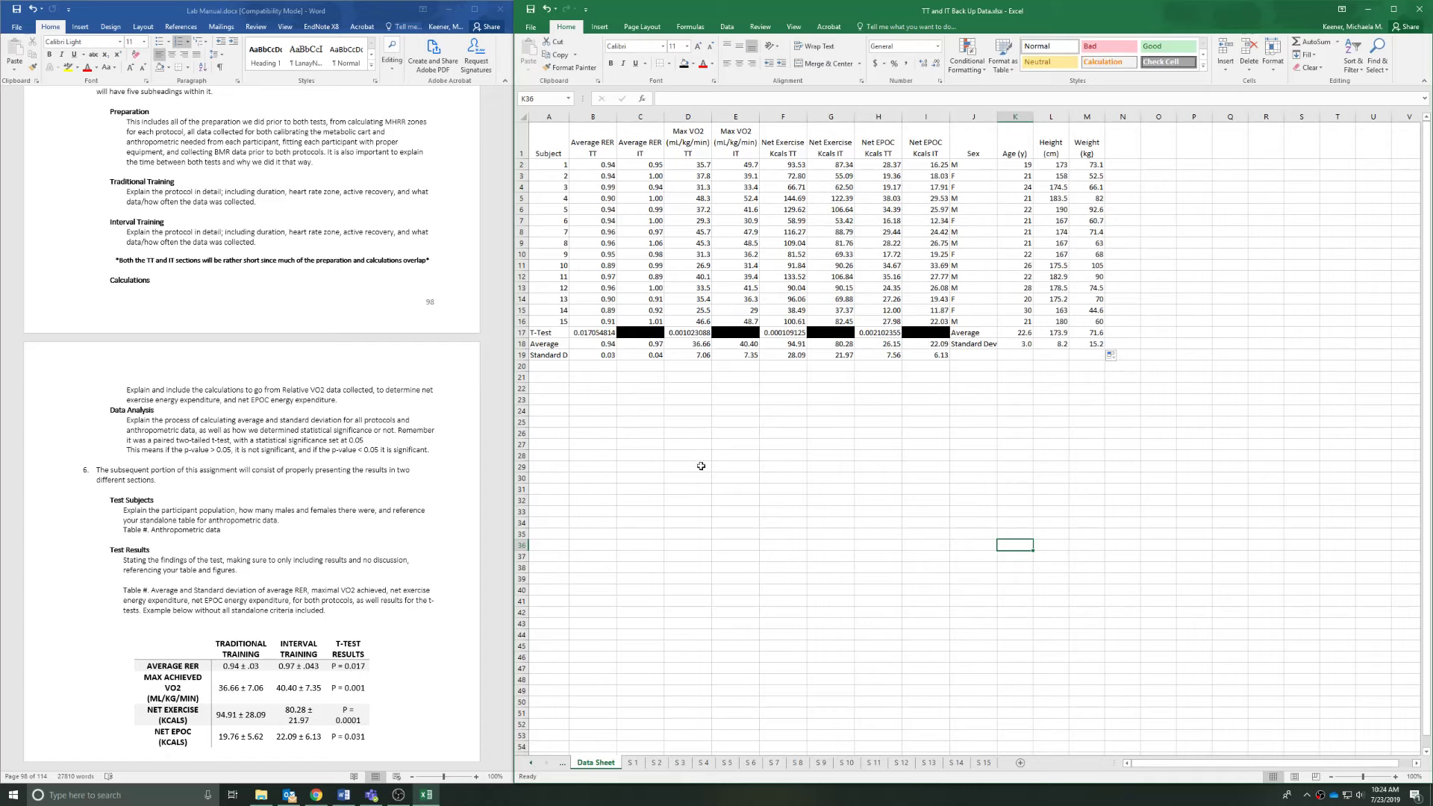
Compare the Data Sheet averages with the lab manual's example results table and review its example TT and IT scatterplot figures.
scroll(212, 556, down, 1)
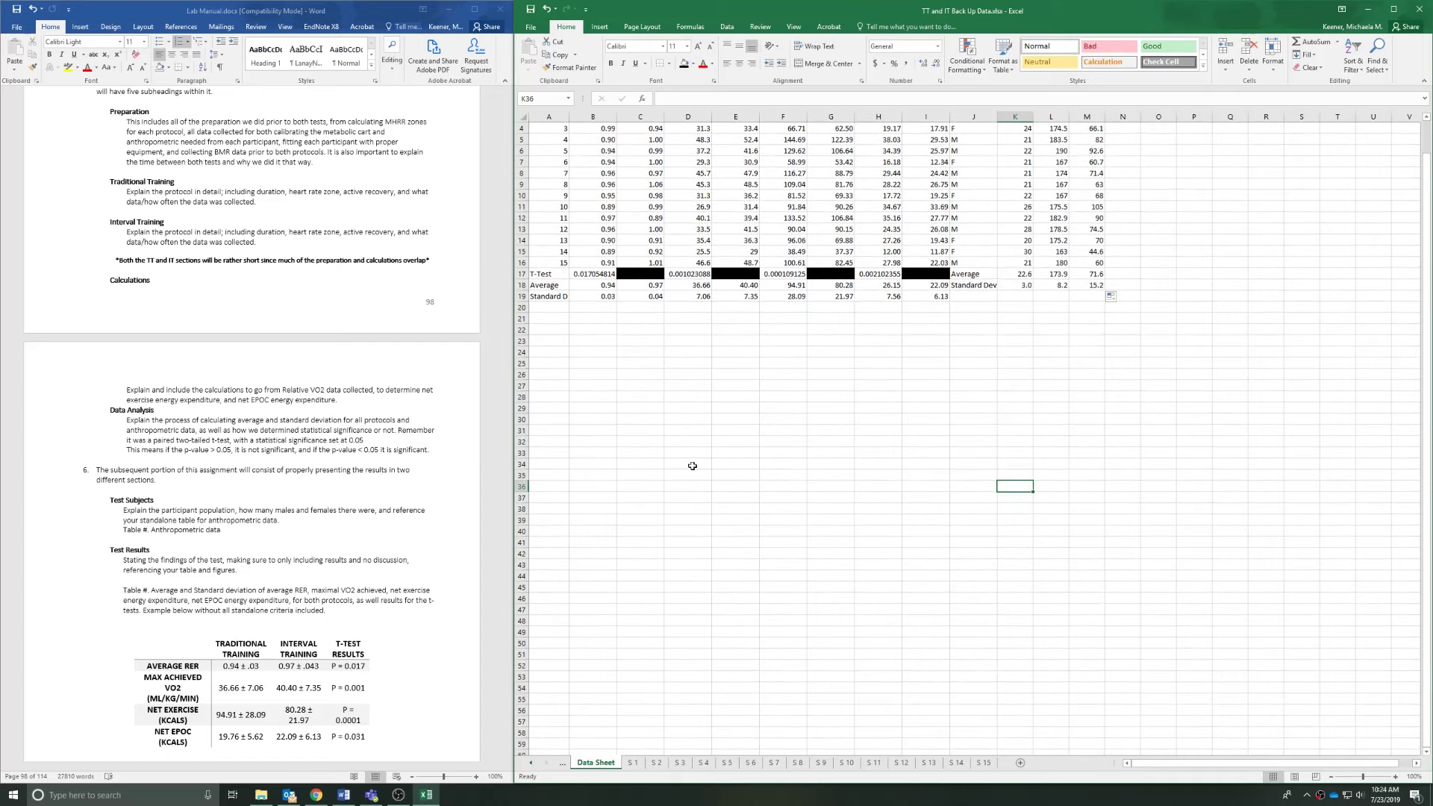
scroll(691, 466, up, 1)
click(312, 613)
scroll(312, 614, down, 5)
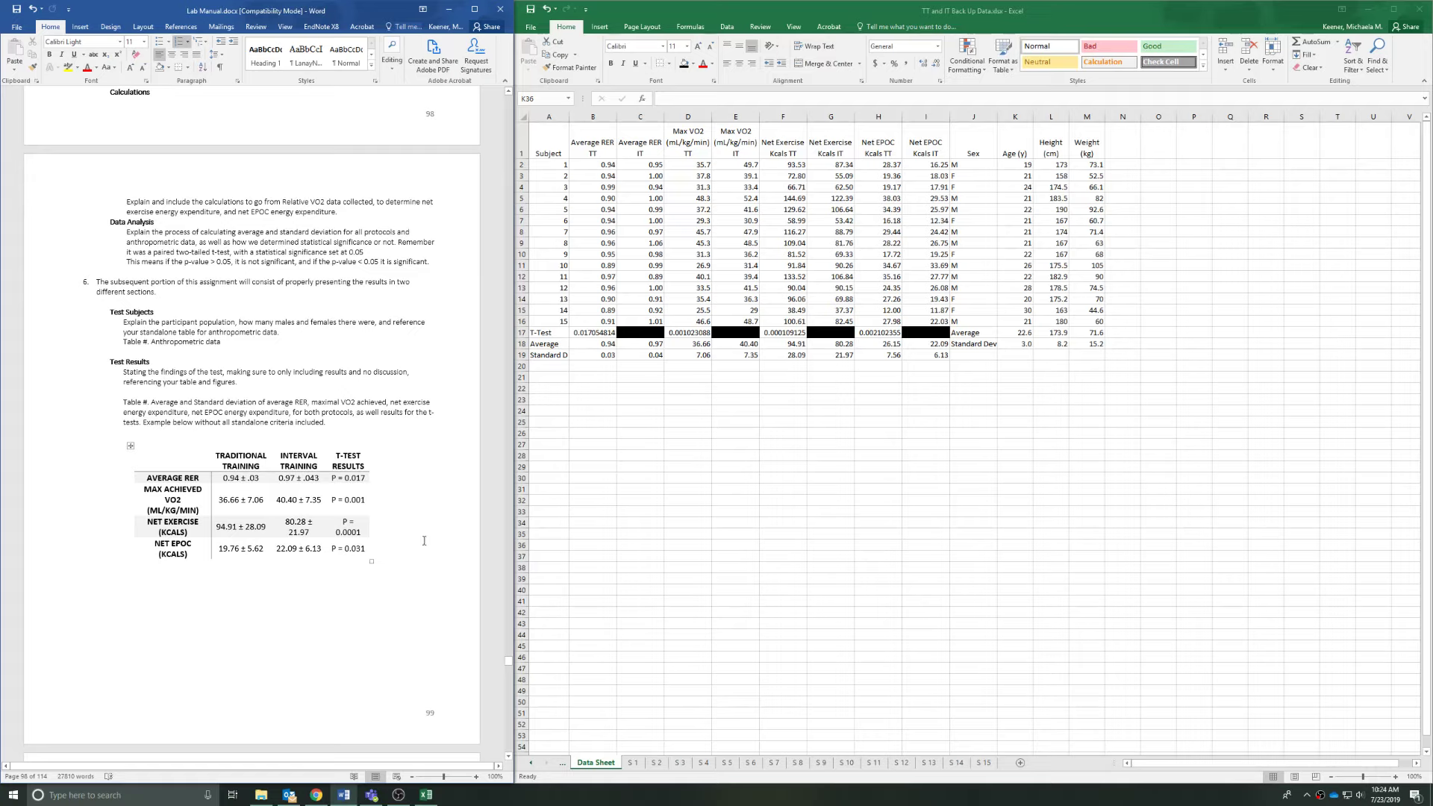
click(612, 352)
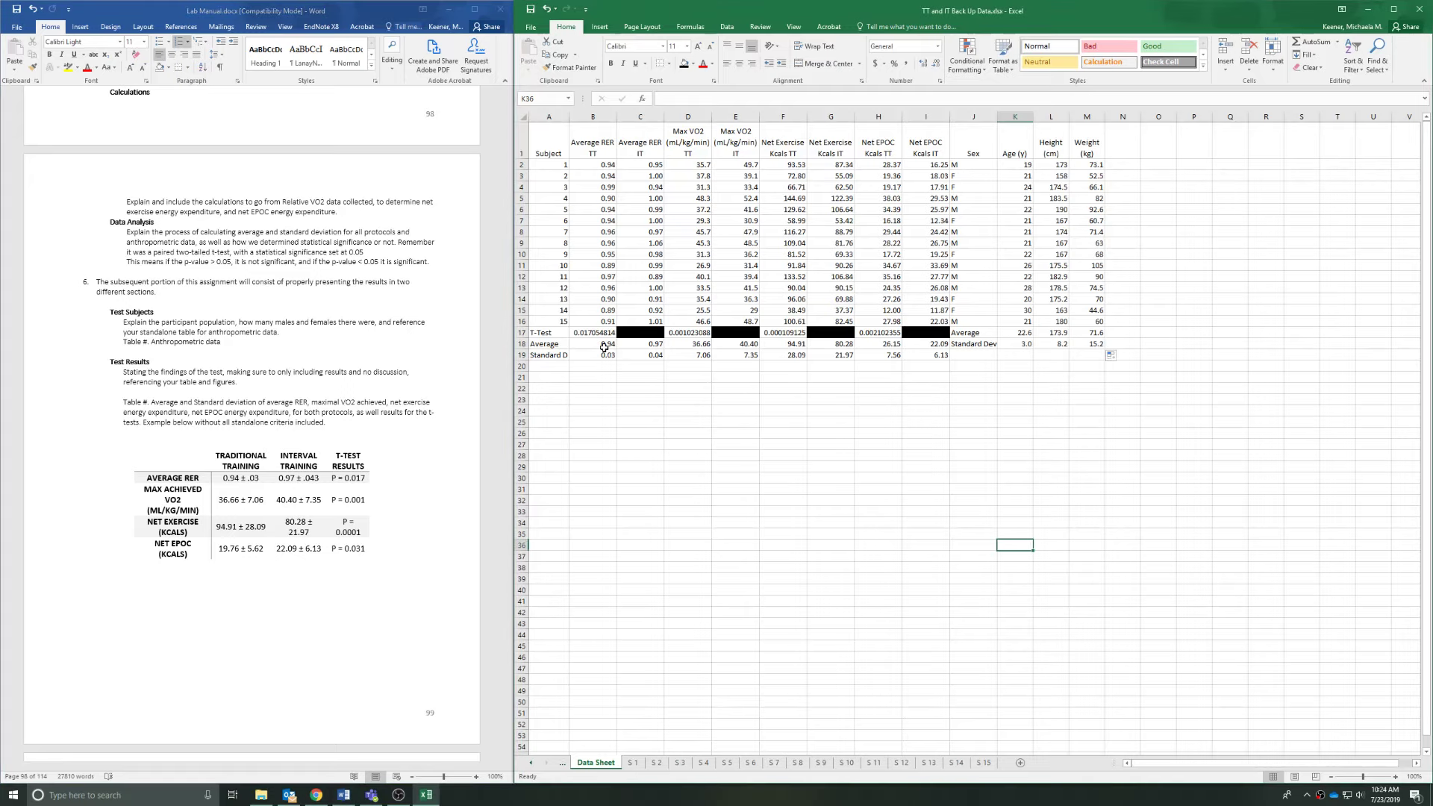
click(604, 344)
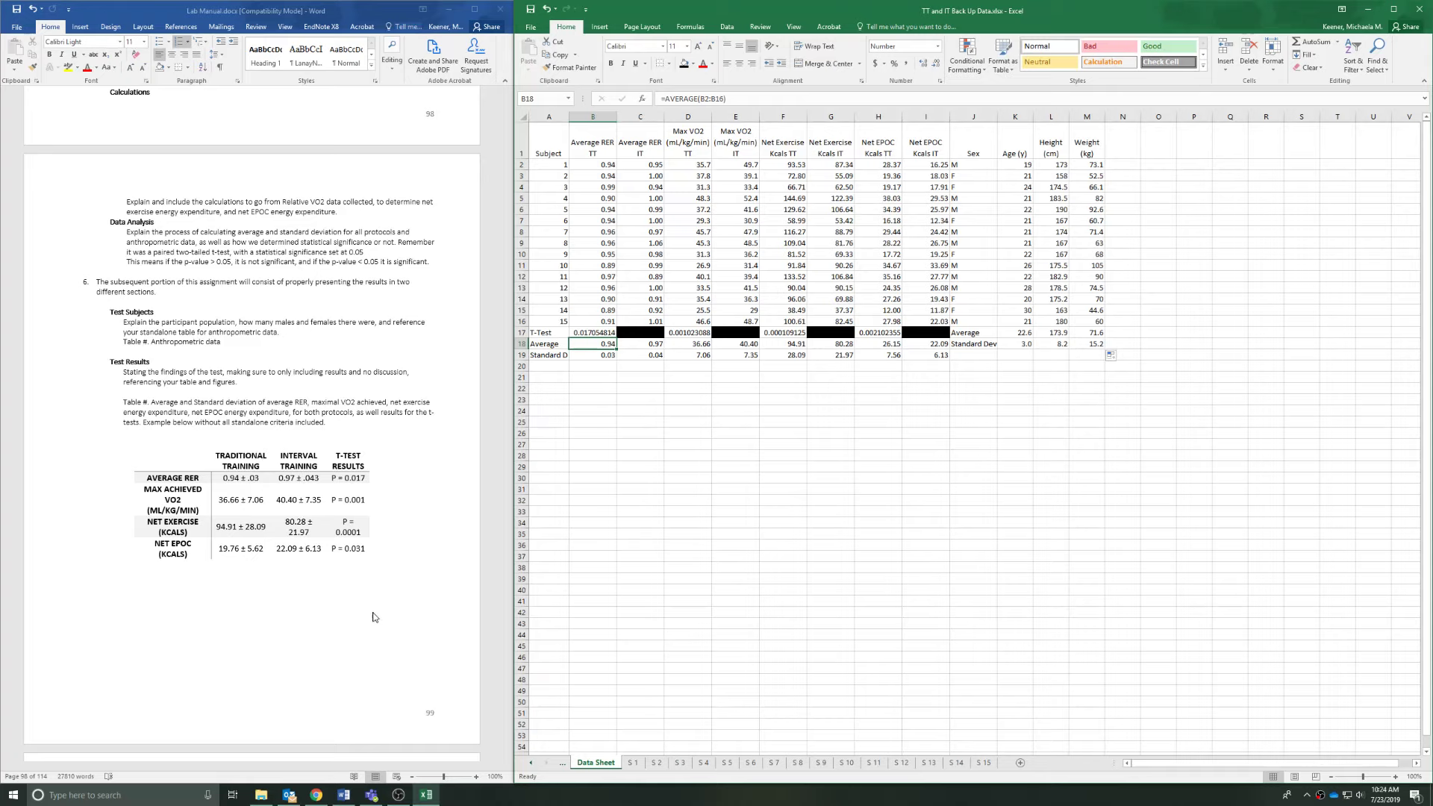
scroll(328, 553, down, 5)
scroll(544, 459, up, 5)
click(251, 617)
scroll(242, 600, down, 8)
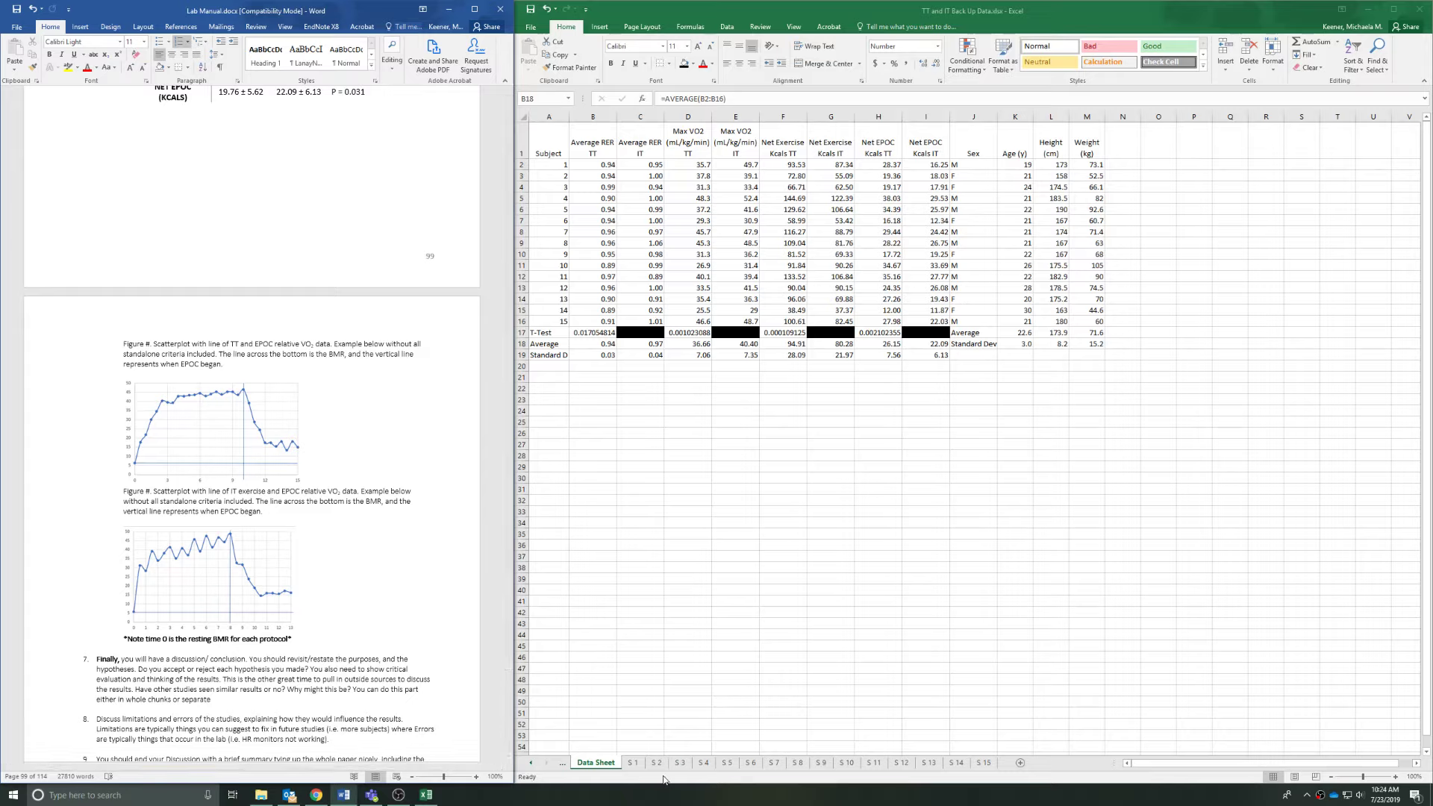
On the S 7 worksheet, insert a scatter chart with smooth lines and markers from the traditional training Time and VO2 (mL/kg/min) columns.
click(727, 763)
click(765, 766)
click(761, 710)
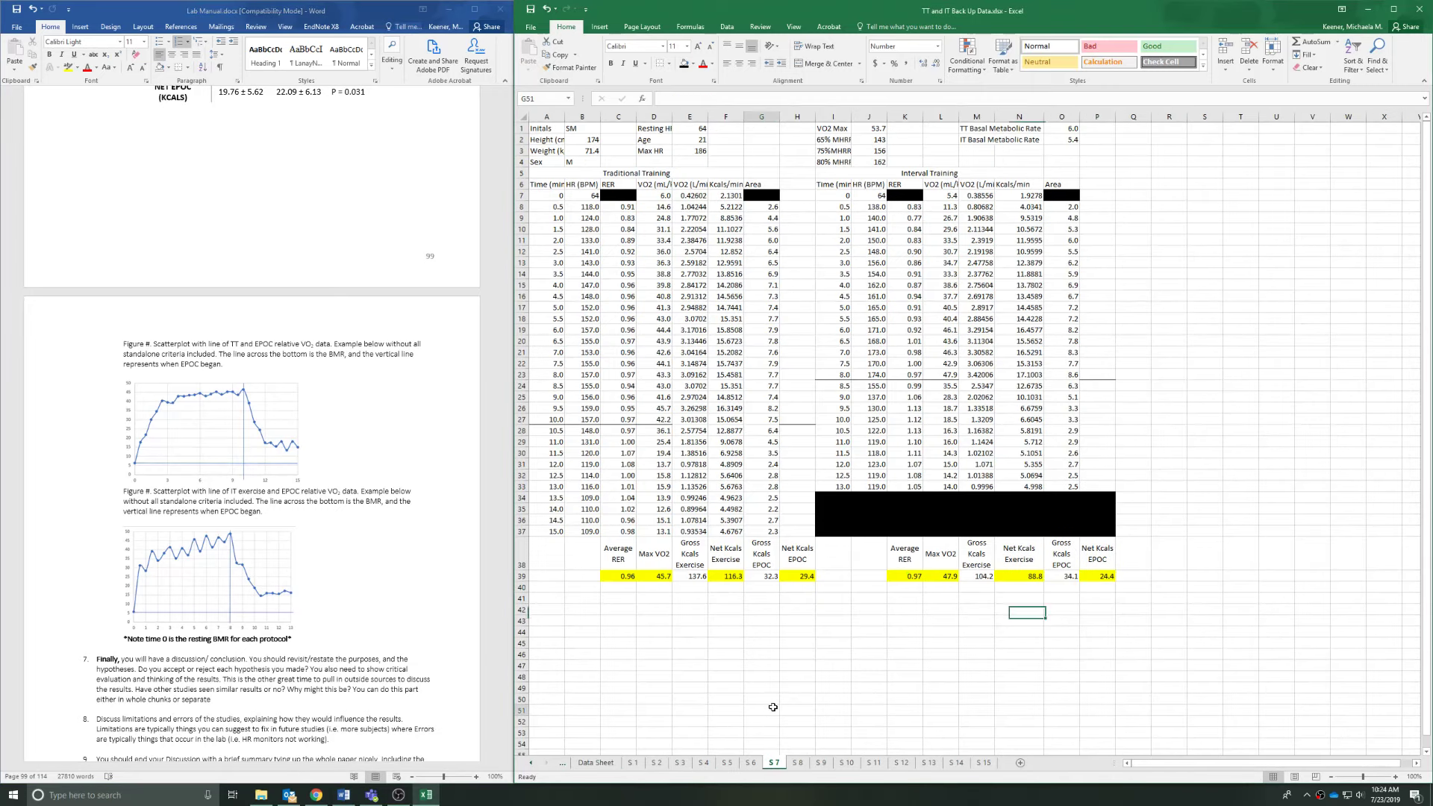
drag(538, 184, 550, 533)
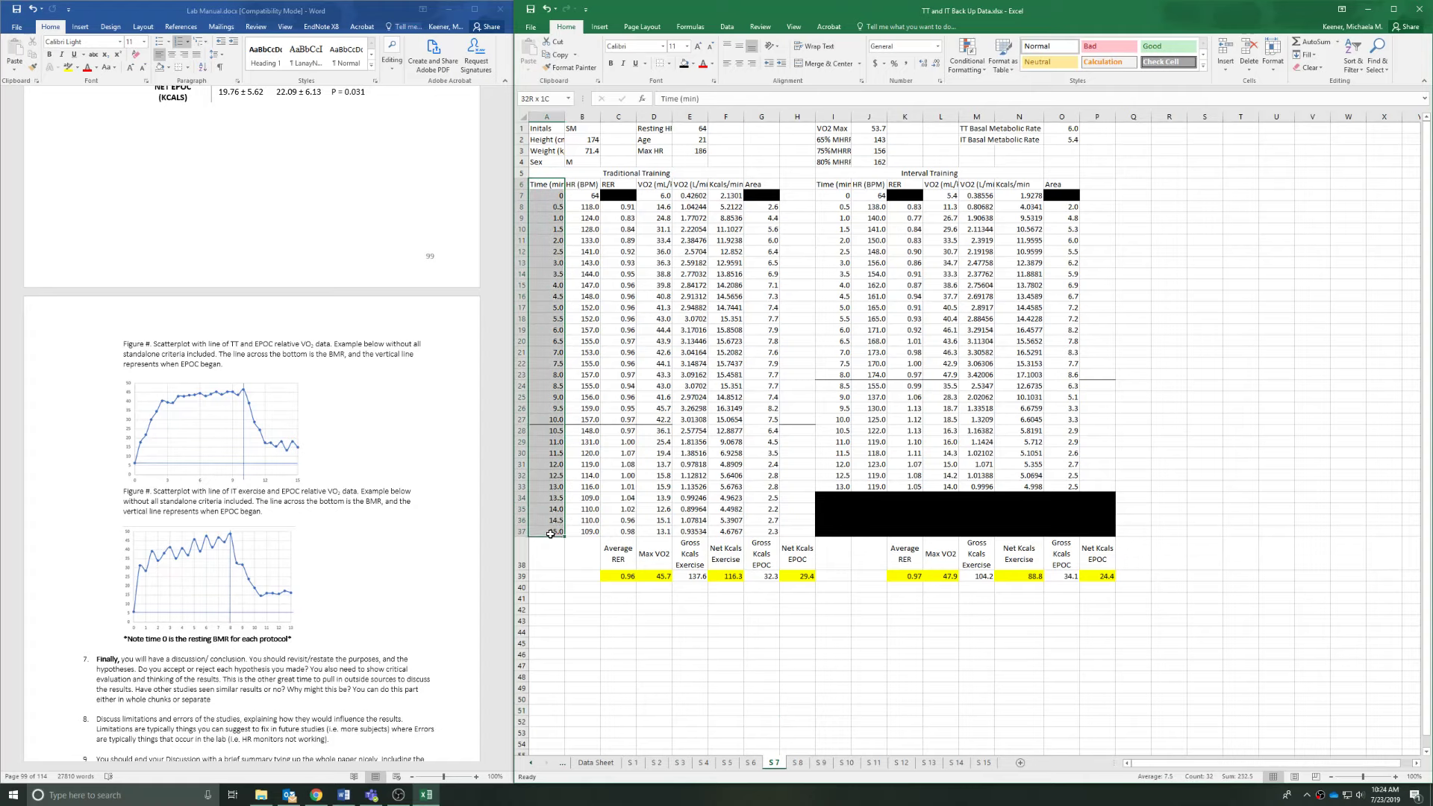
drag(655, 184, 663, 533)
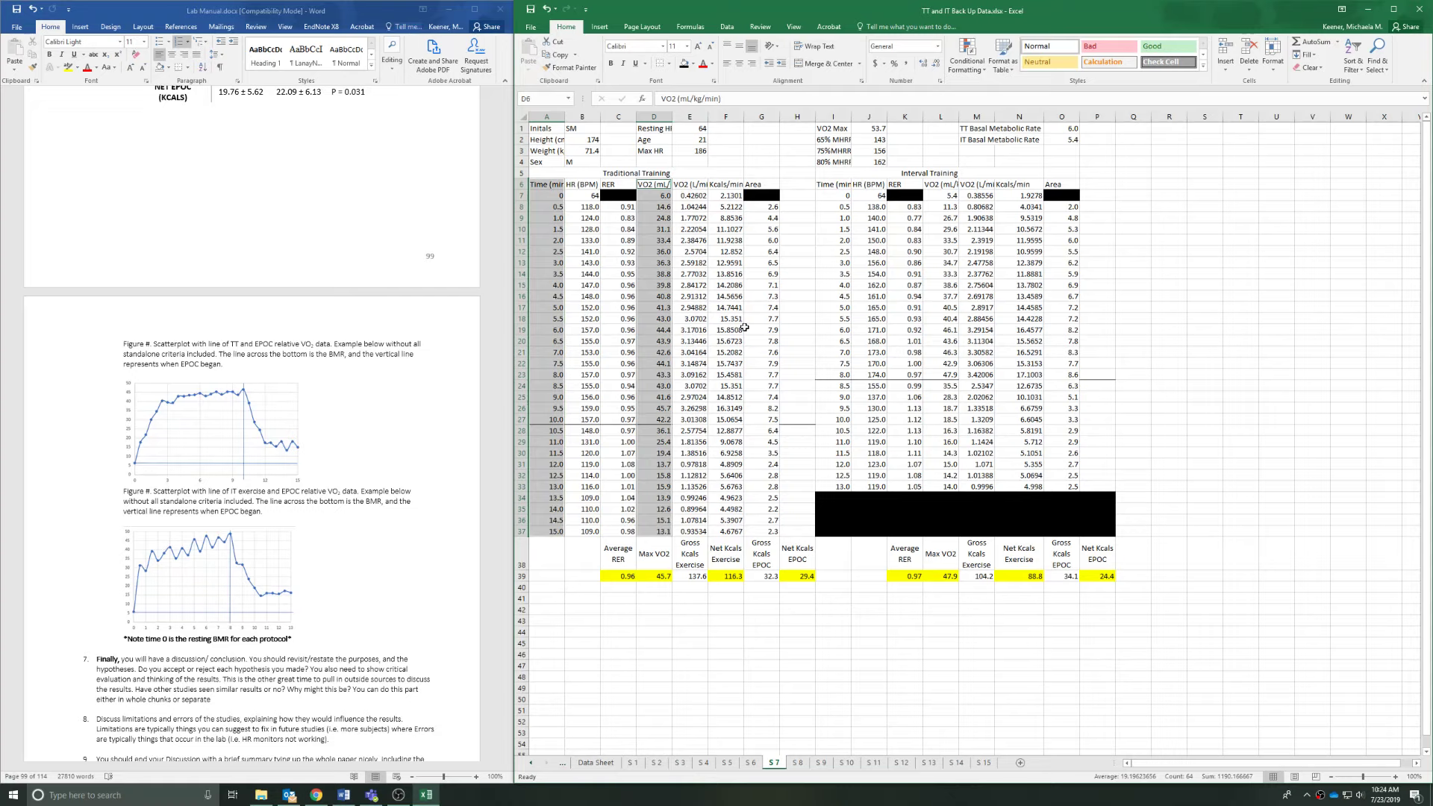
click(599, 26)
click(958, 67)
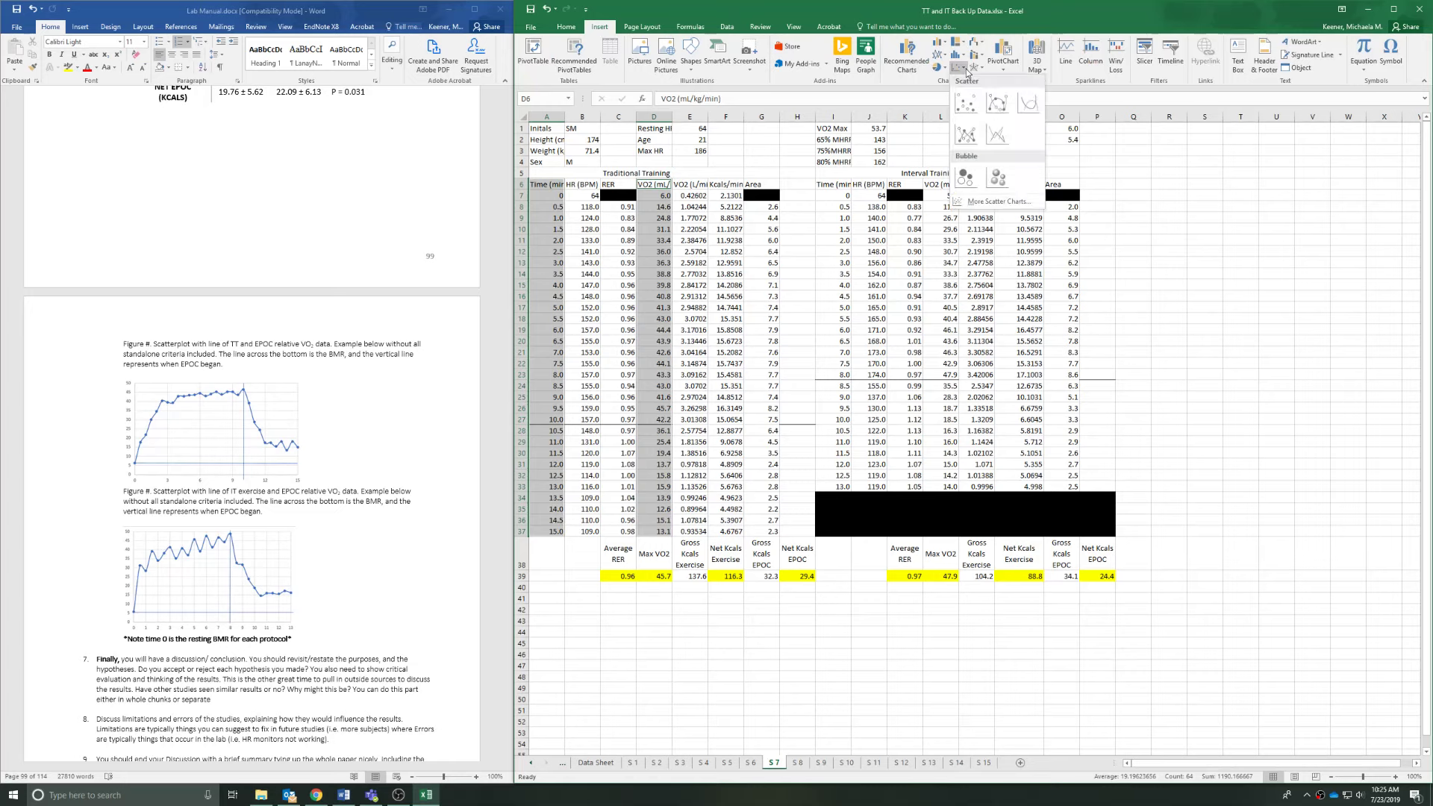
click(1003, 104)
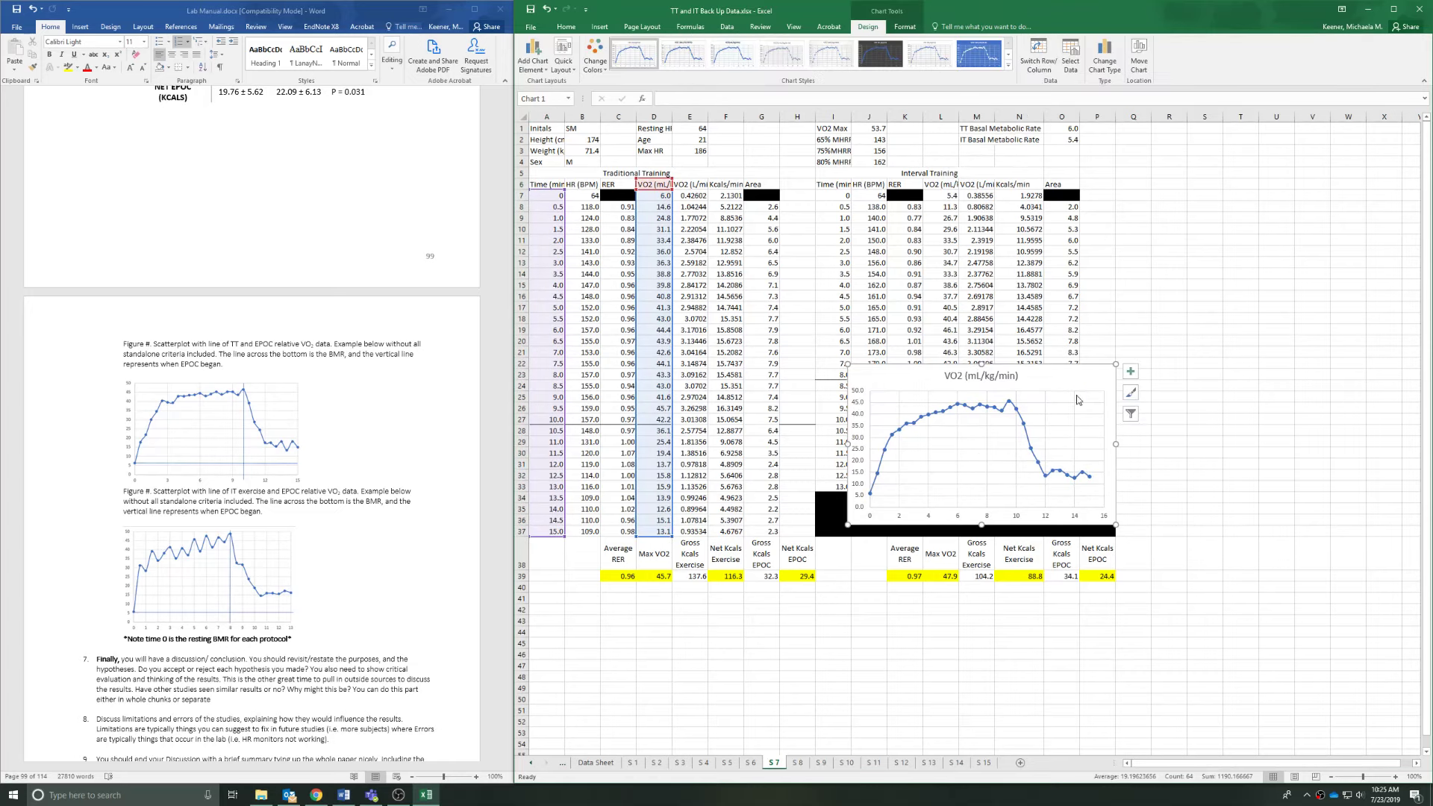
Move the VO2 chart off the data into the empty area below the row 39 summary values.
drag(1066, 381, 979, 595)
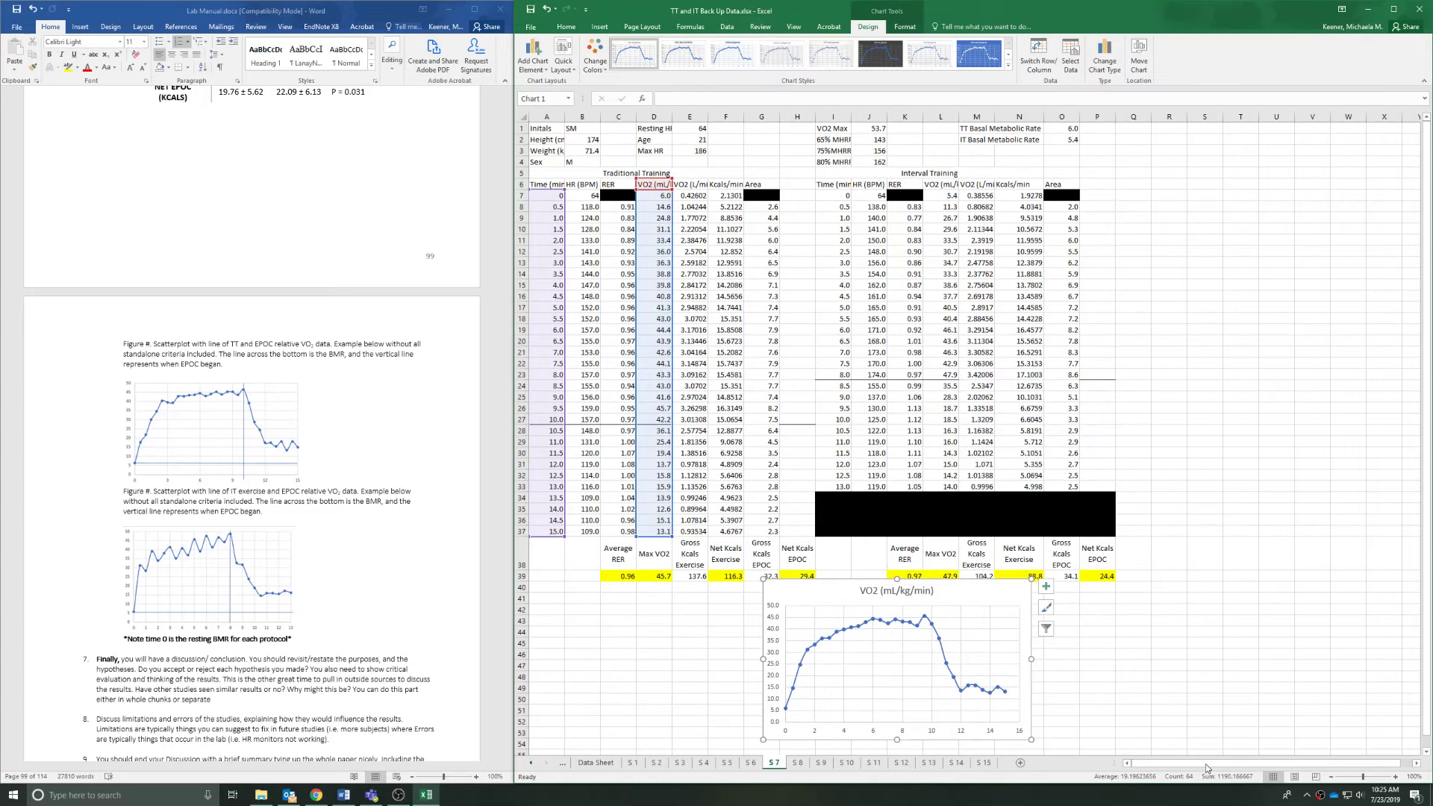
right_click(1181, 682)
key(Escape)
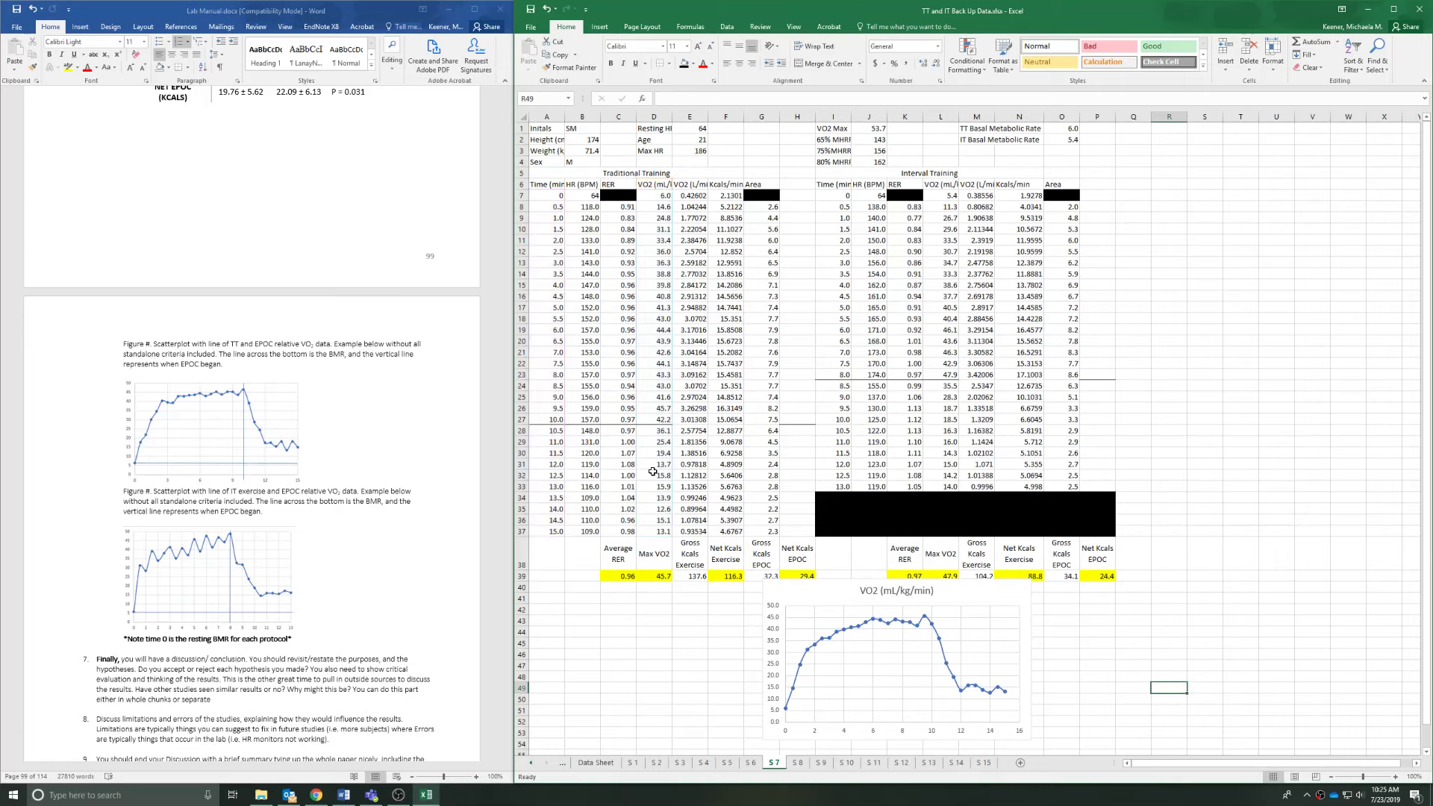
click(599, 27)
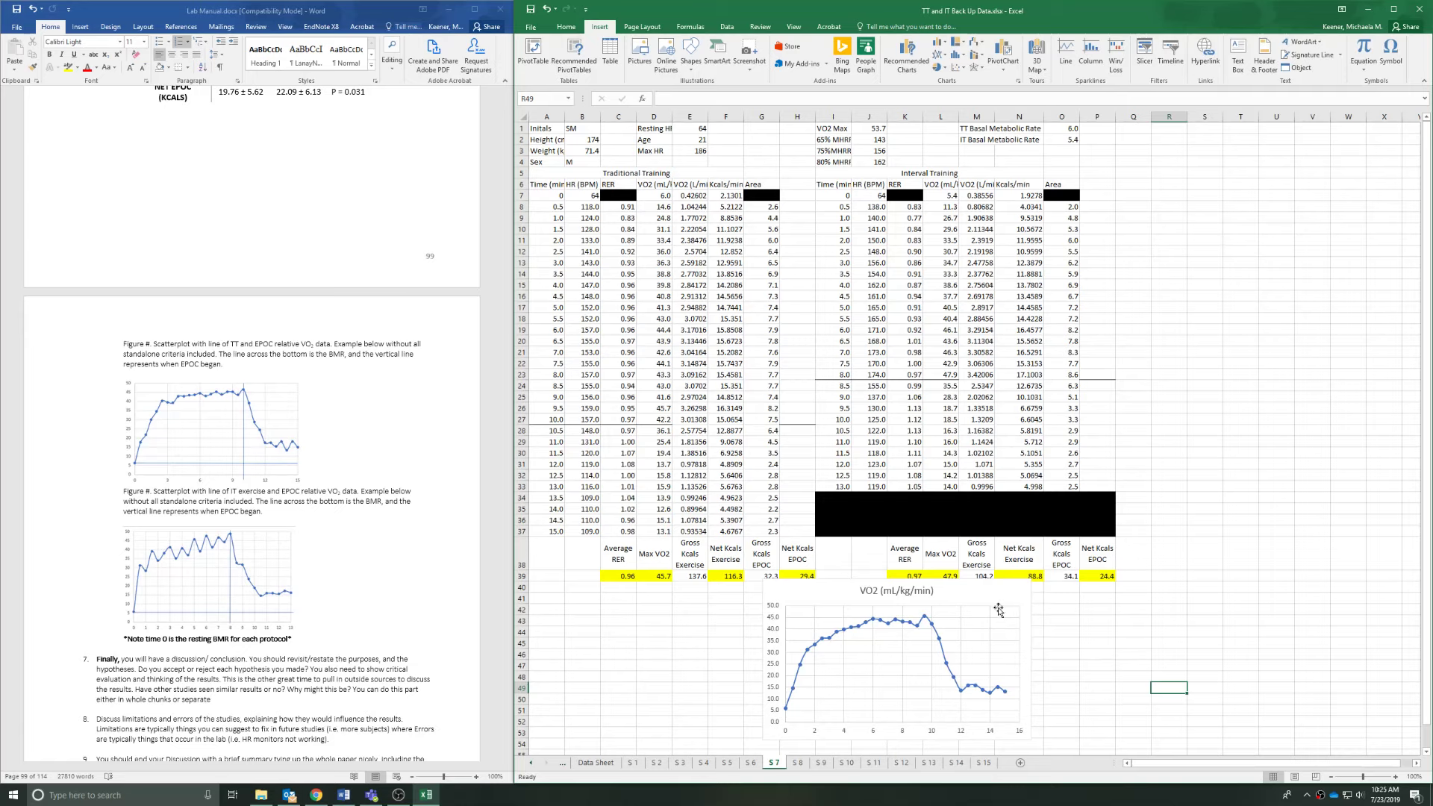
click(1004, 690)
scroll(1005, 491, down, 6)
drag(991, 399, 975, 426)
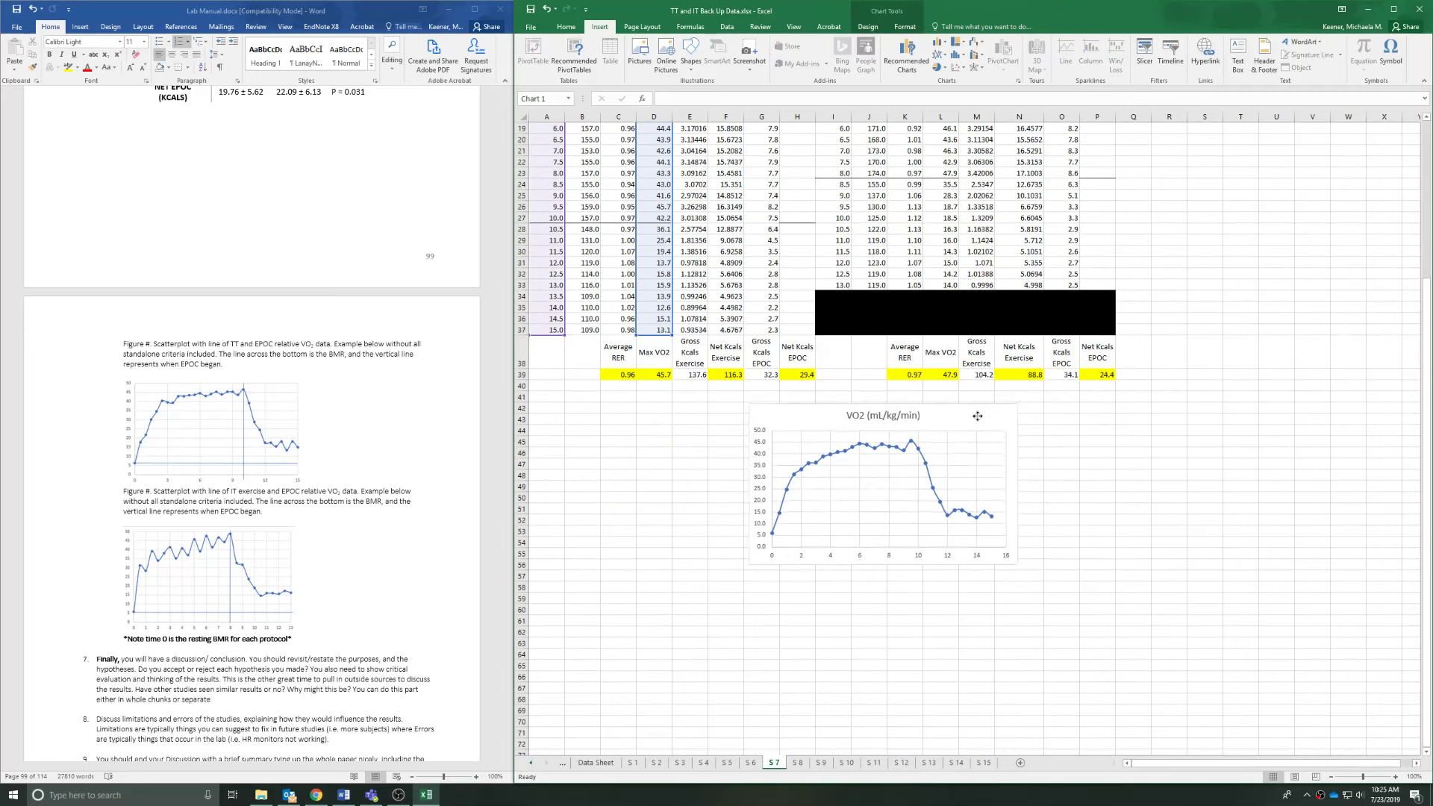
Add axis titles to the VO2 chart.
click(1028, 416)
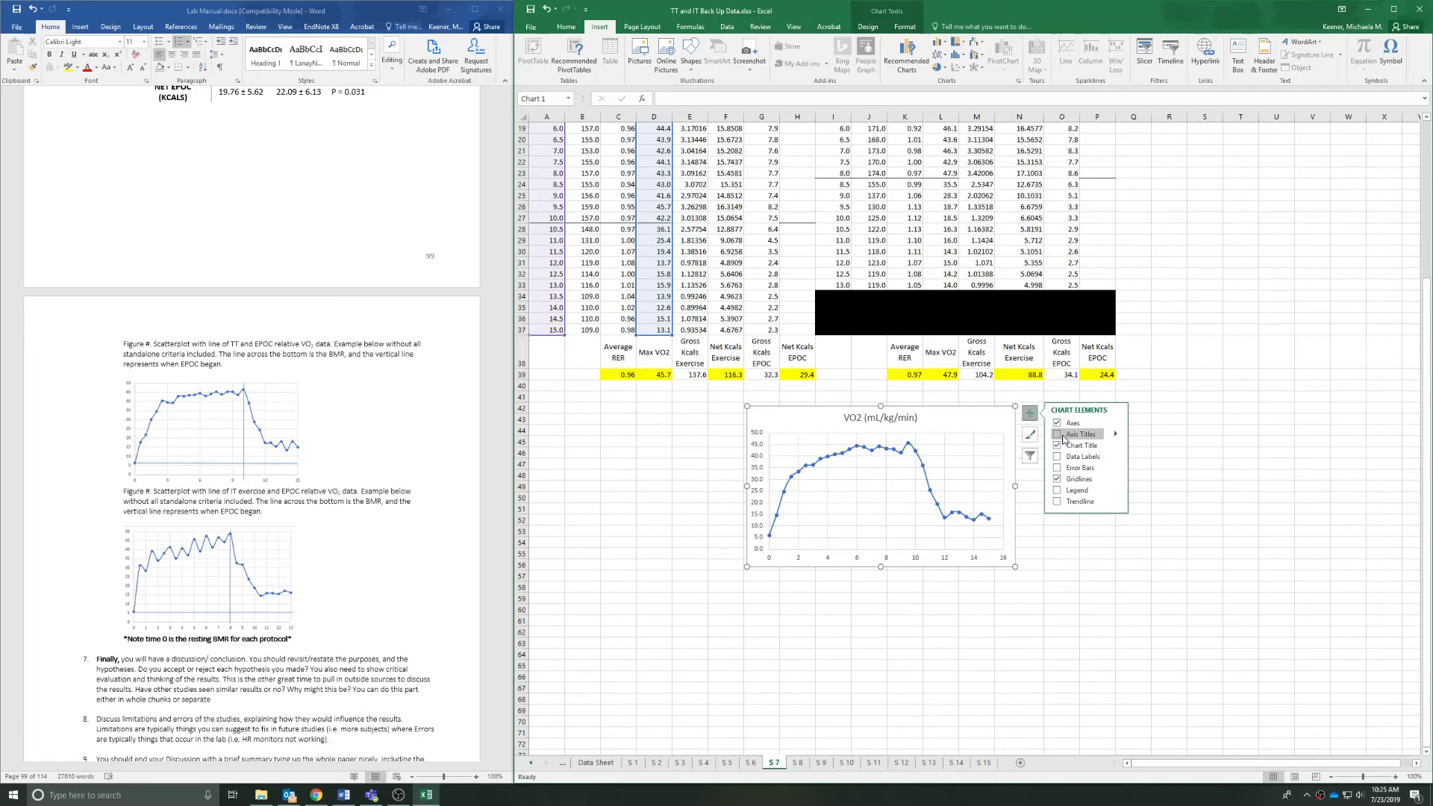
click(1057, 433)
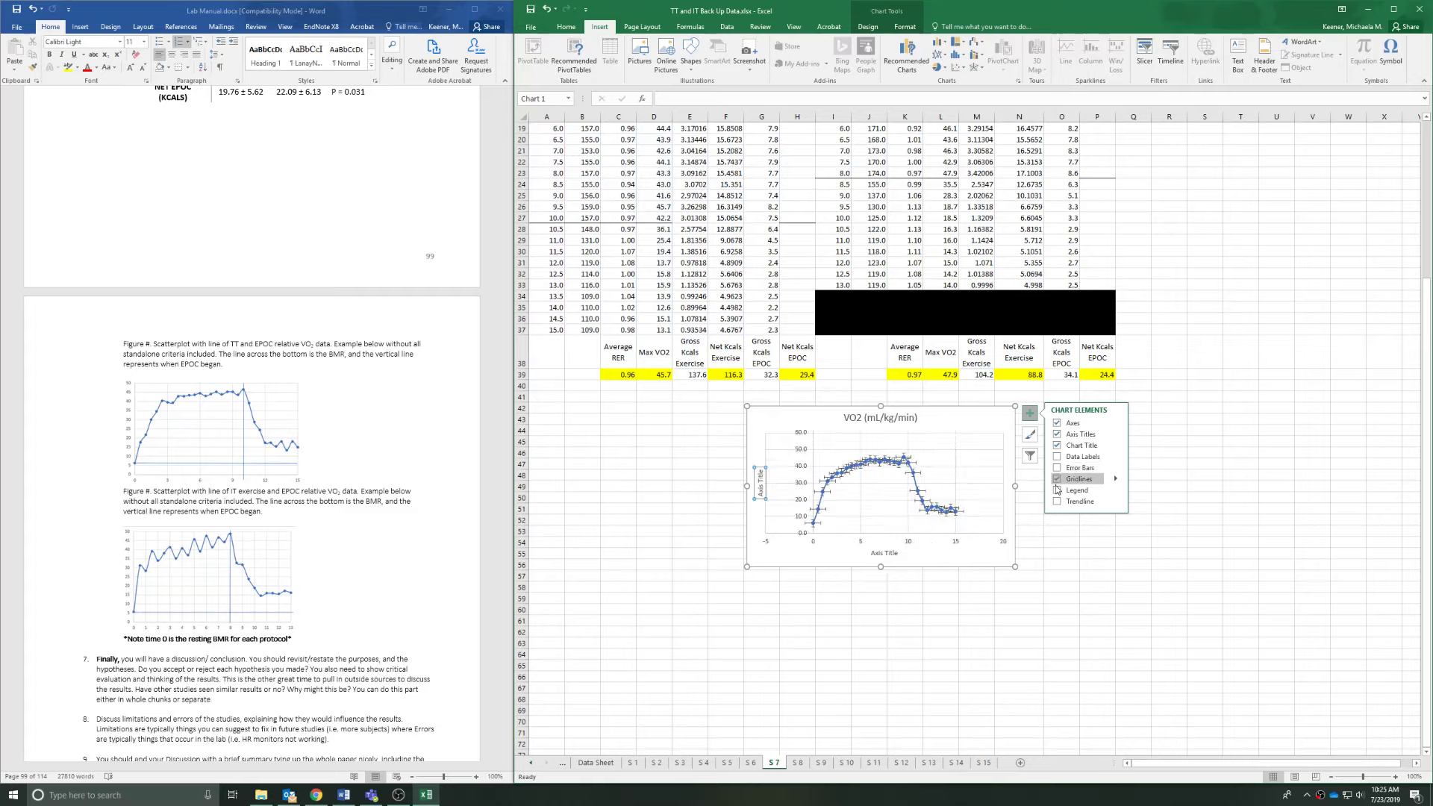
click(1244, 526)
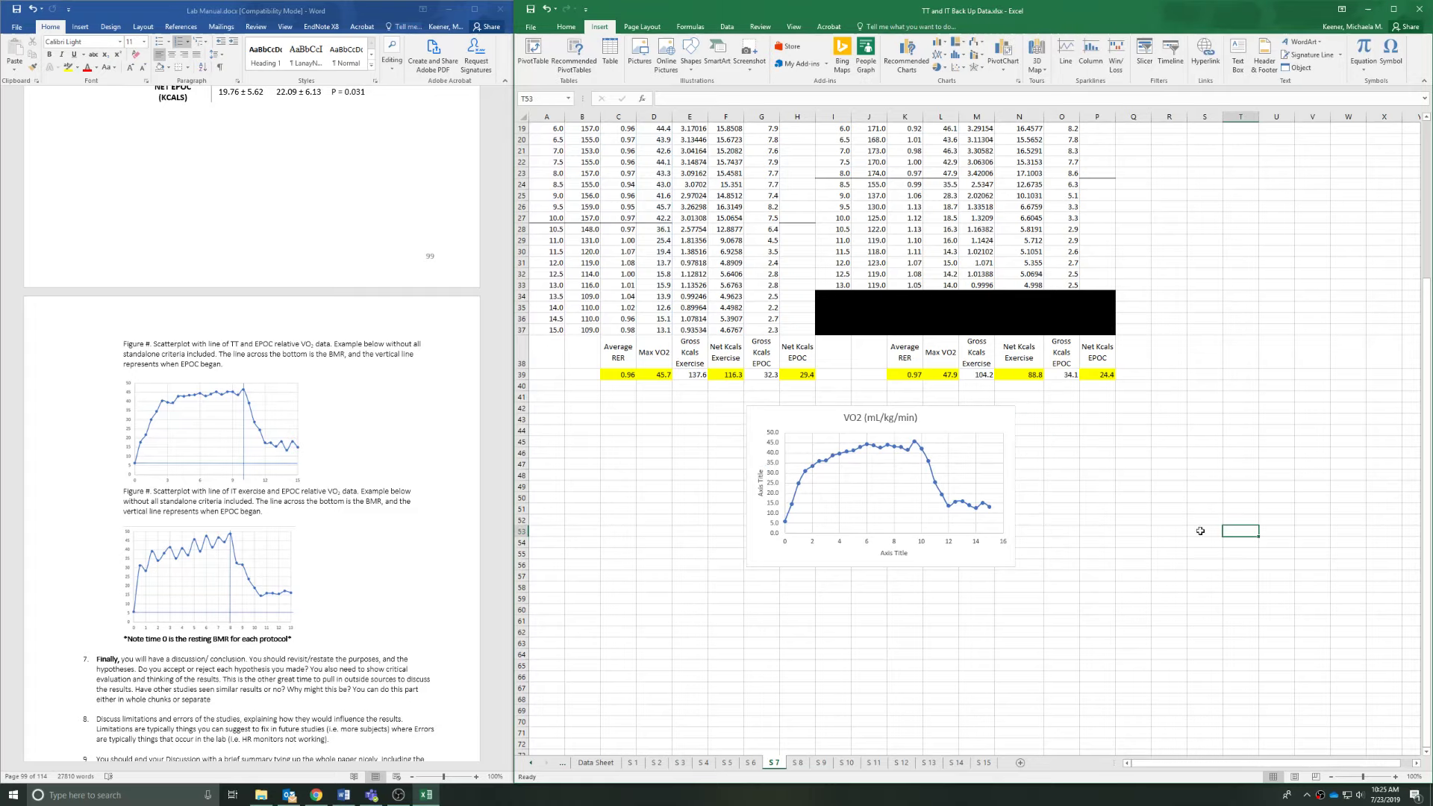
Set the bounds of the VO2 chart's horizontal axis to minimum 0 and maximum 15.
double_click(981, 539)
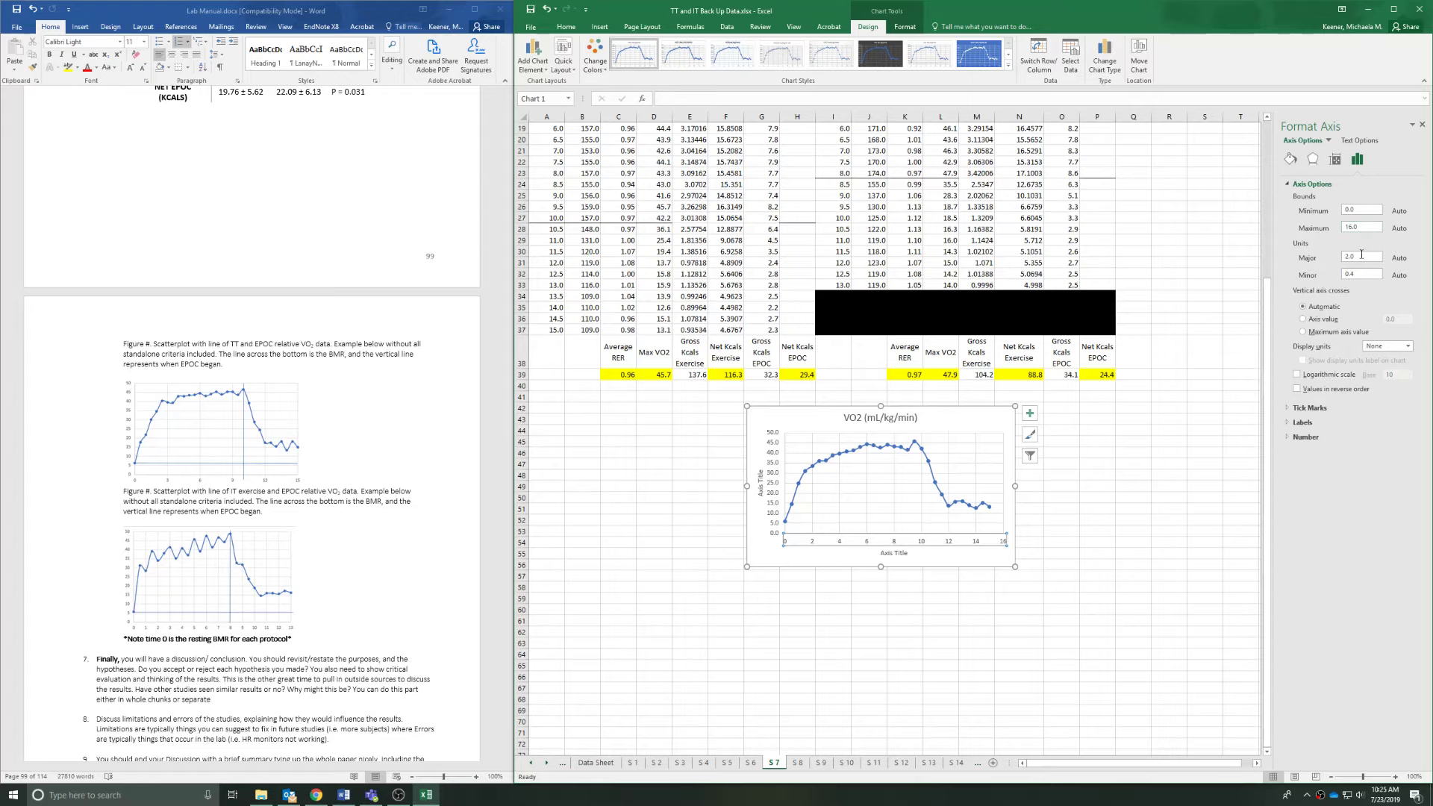
double_click(1354, 226)
text(15)
key(Return)
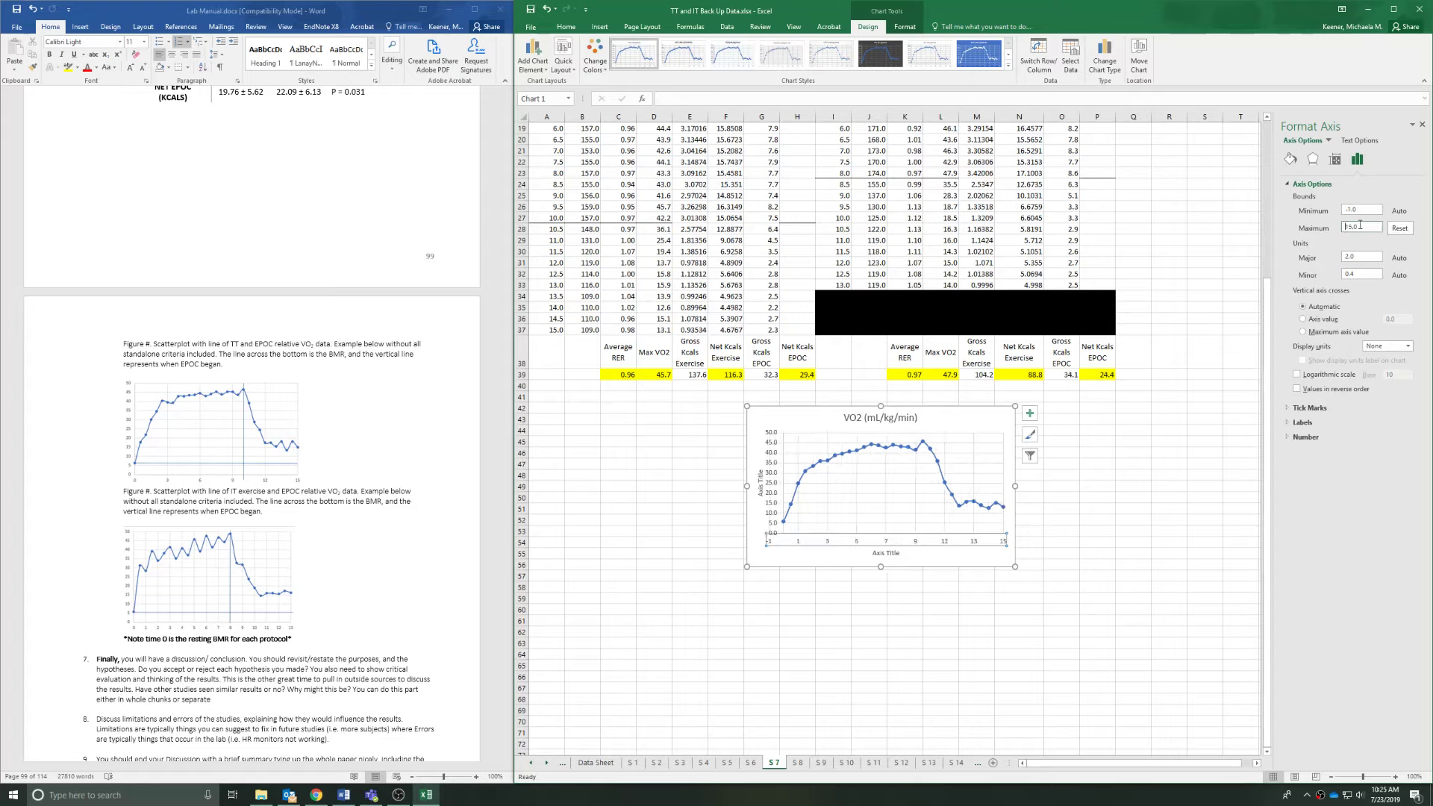
drag(1364, 210, 1336, 202)
text(0)
key(Return)
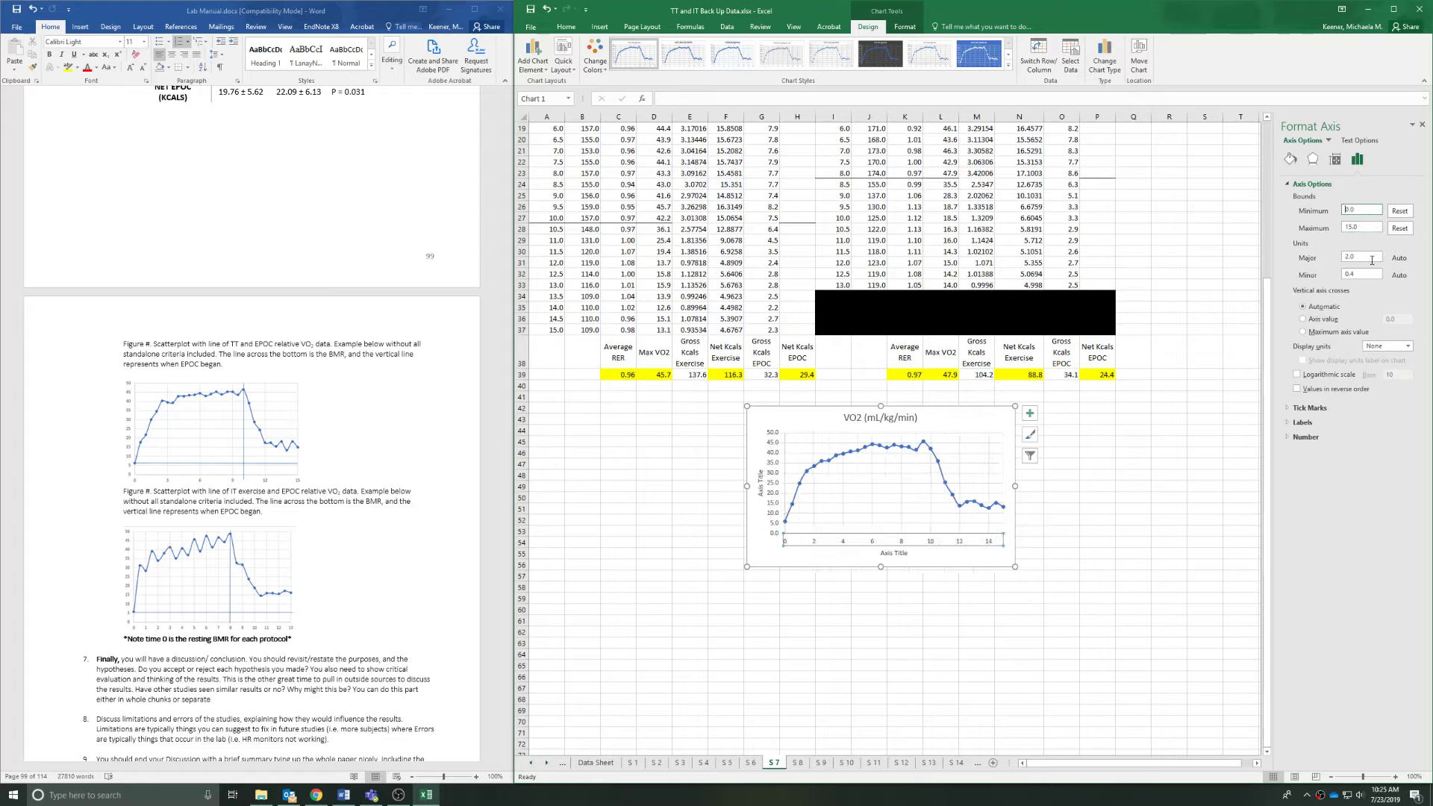
Set the major unit of the VO2 chart's horizontal axis to 3.
drag(1366, 257, 1336, 259)
text(3)
key(Return)
key(Escape)
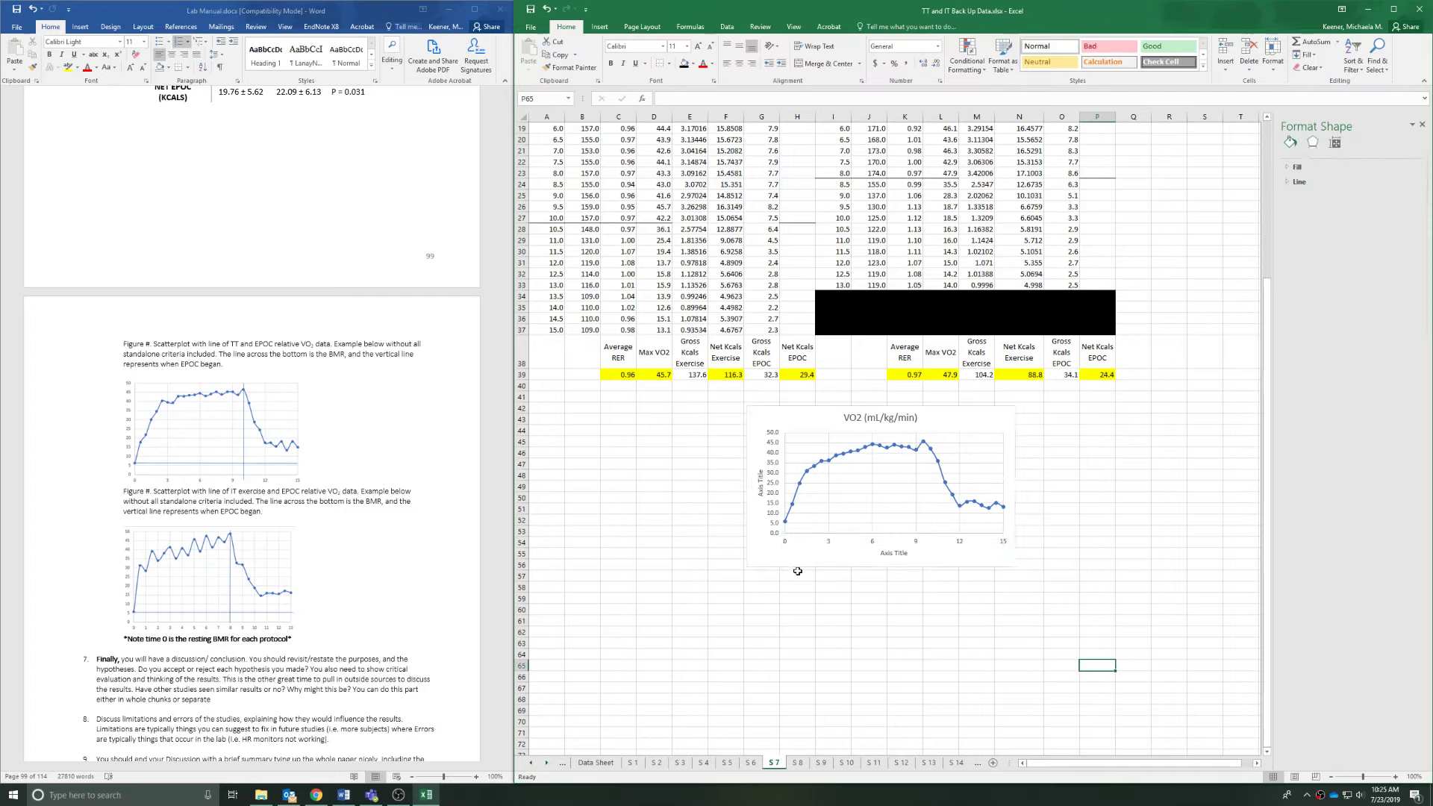
Draw a straight horizontal BMR line across the VO2 chart's plot area, starting at the time 0 data point.
click(600, 27)
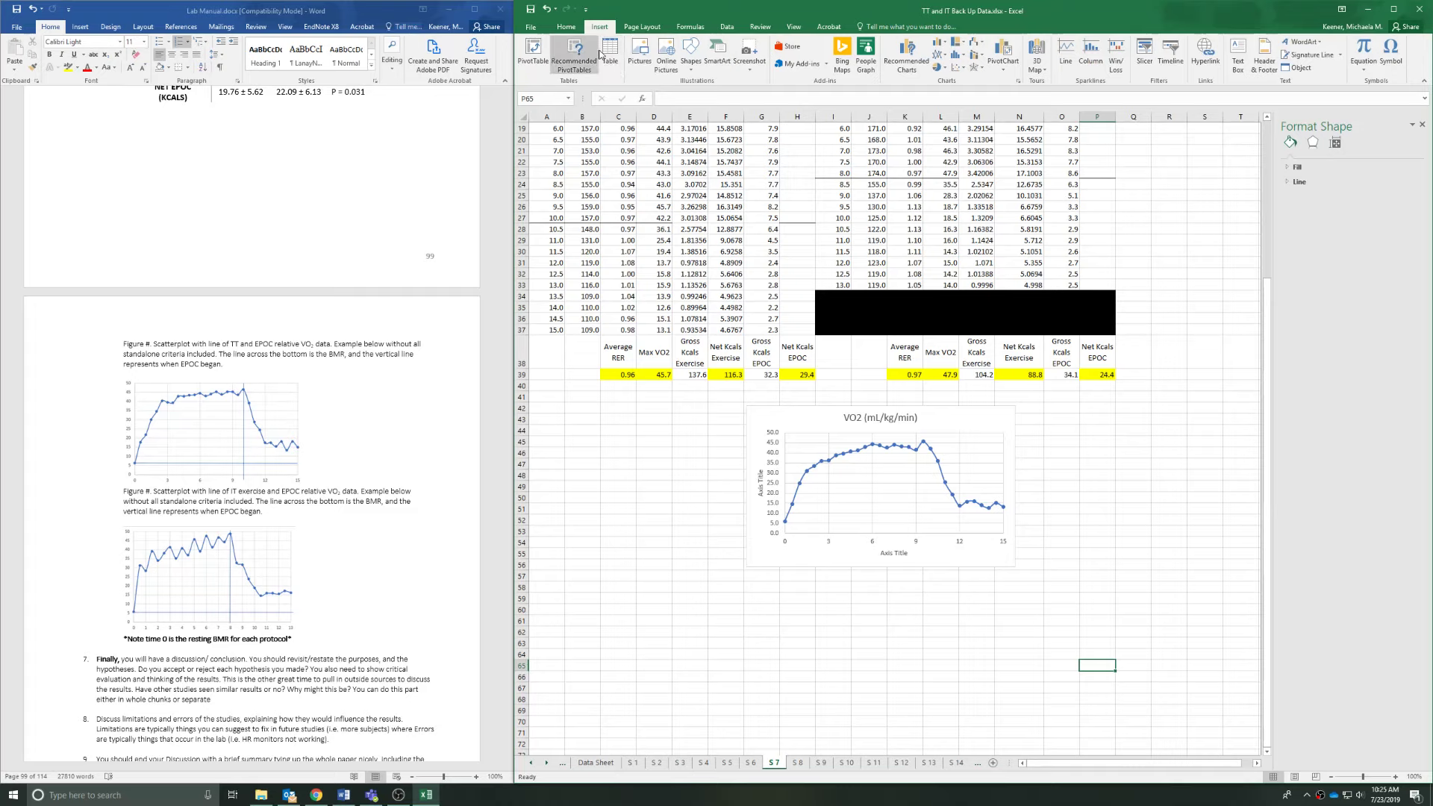
click(690, 52)
click(708, 106)
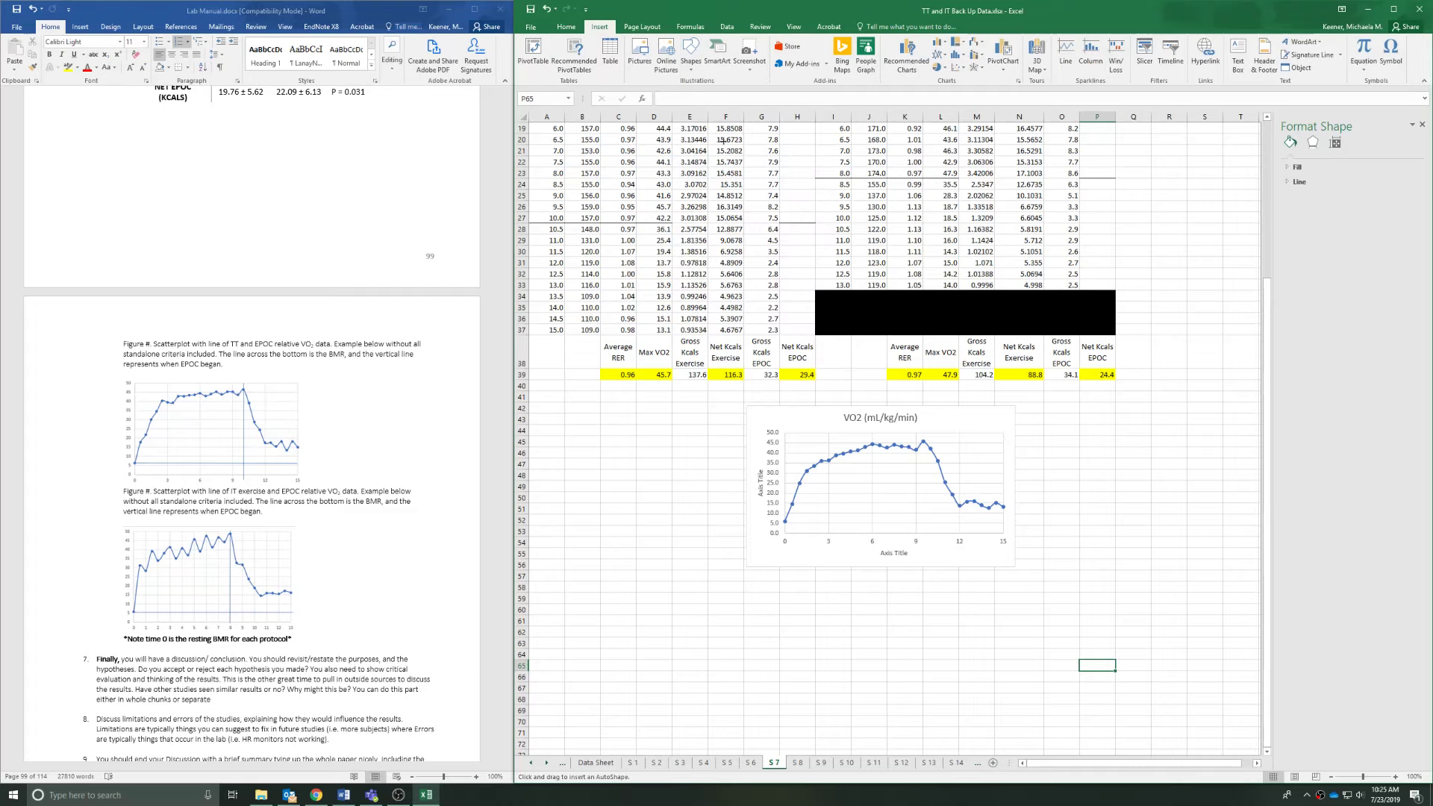
drag(784, 524, 1005, 523)
drag(1005, 522, 1007, 523)
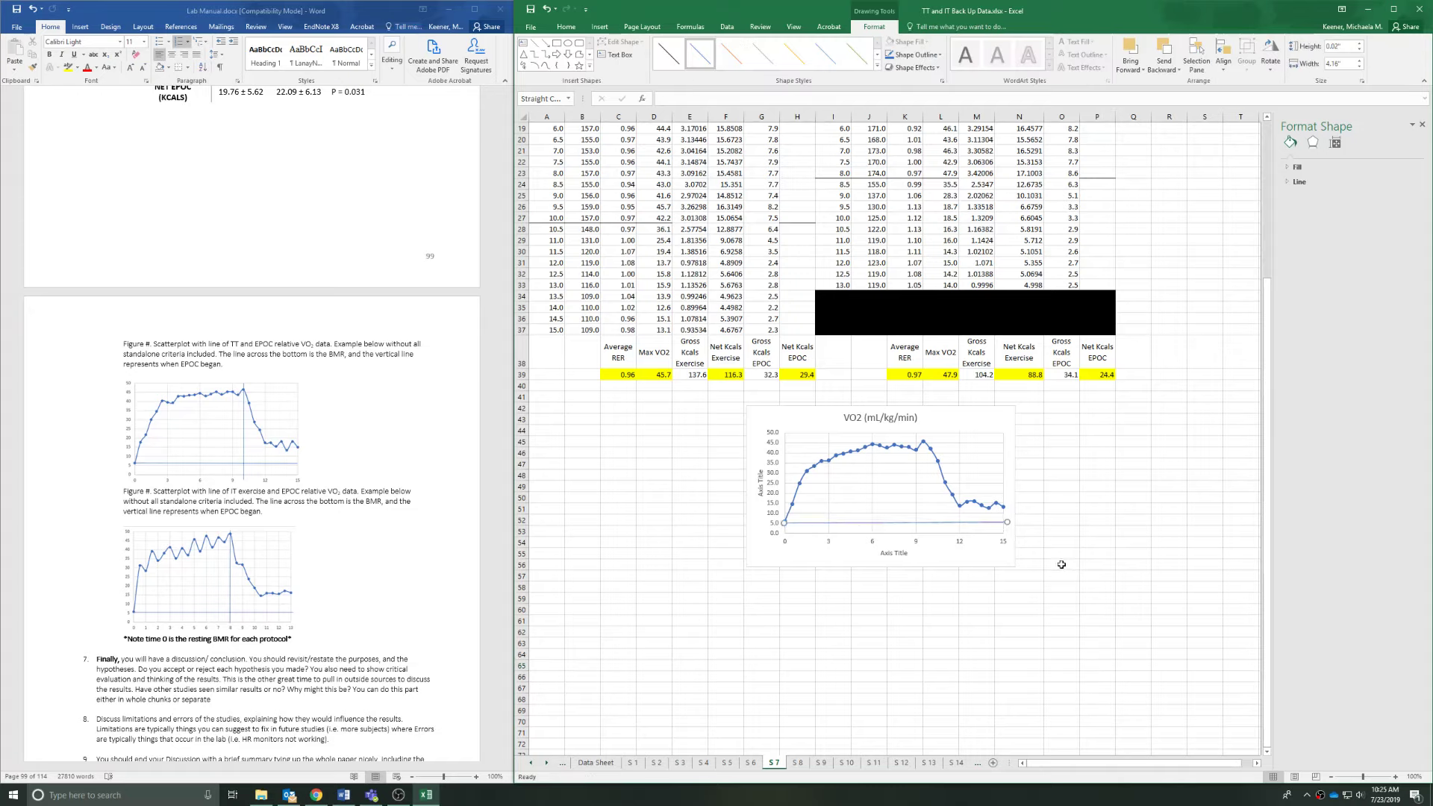
Level the BMR line on the Traditional Training VO2 chart by adjusting its far endpoint at time 15.
click(1091, 530)
click(796, 642)
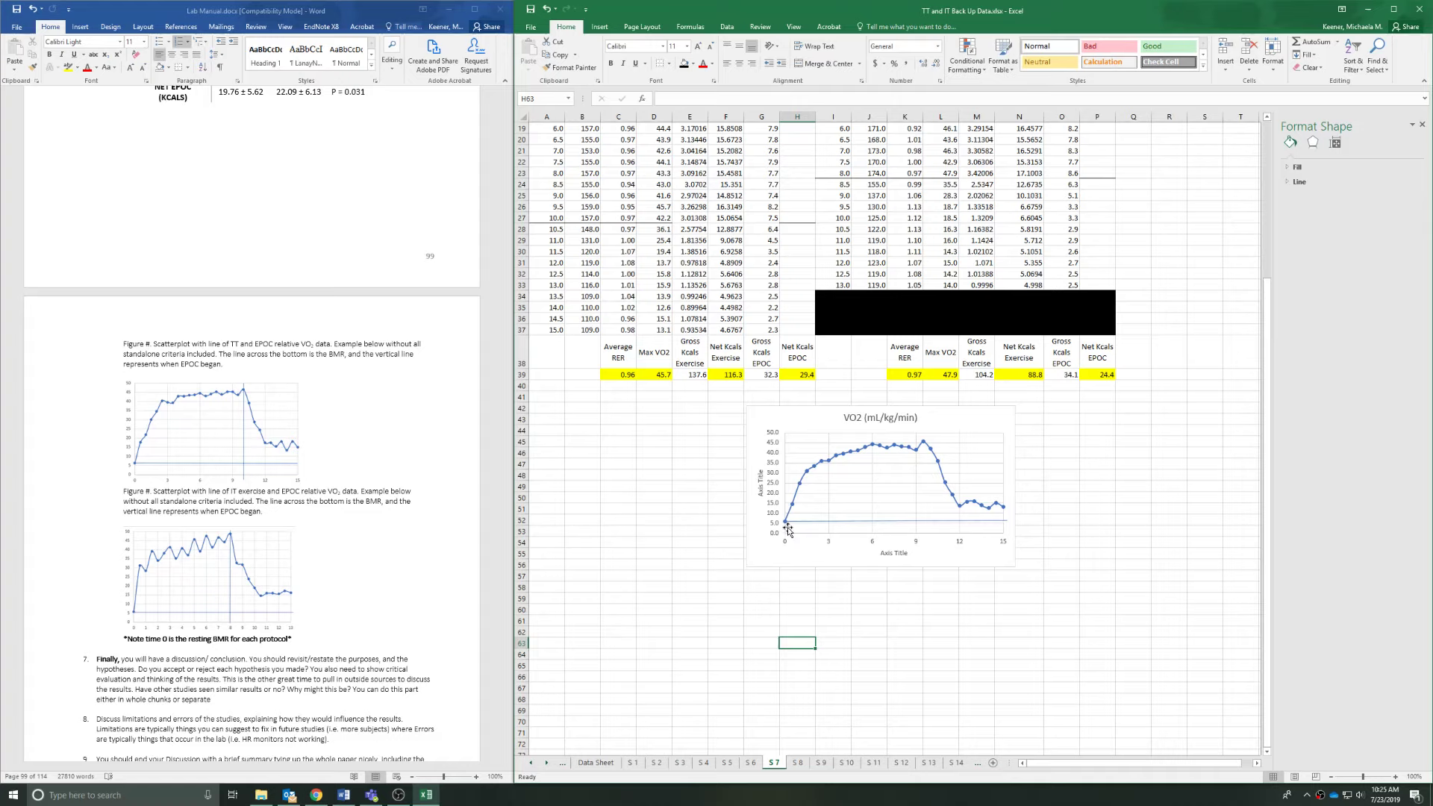
click(1005, 522)
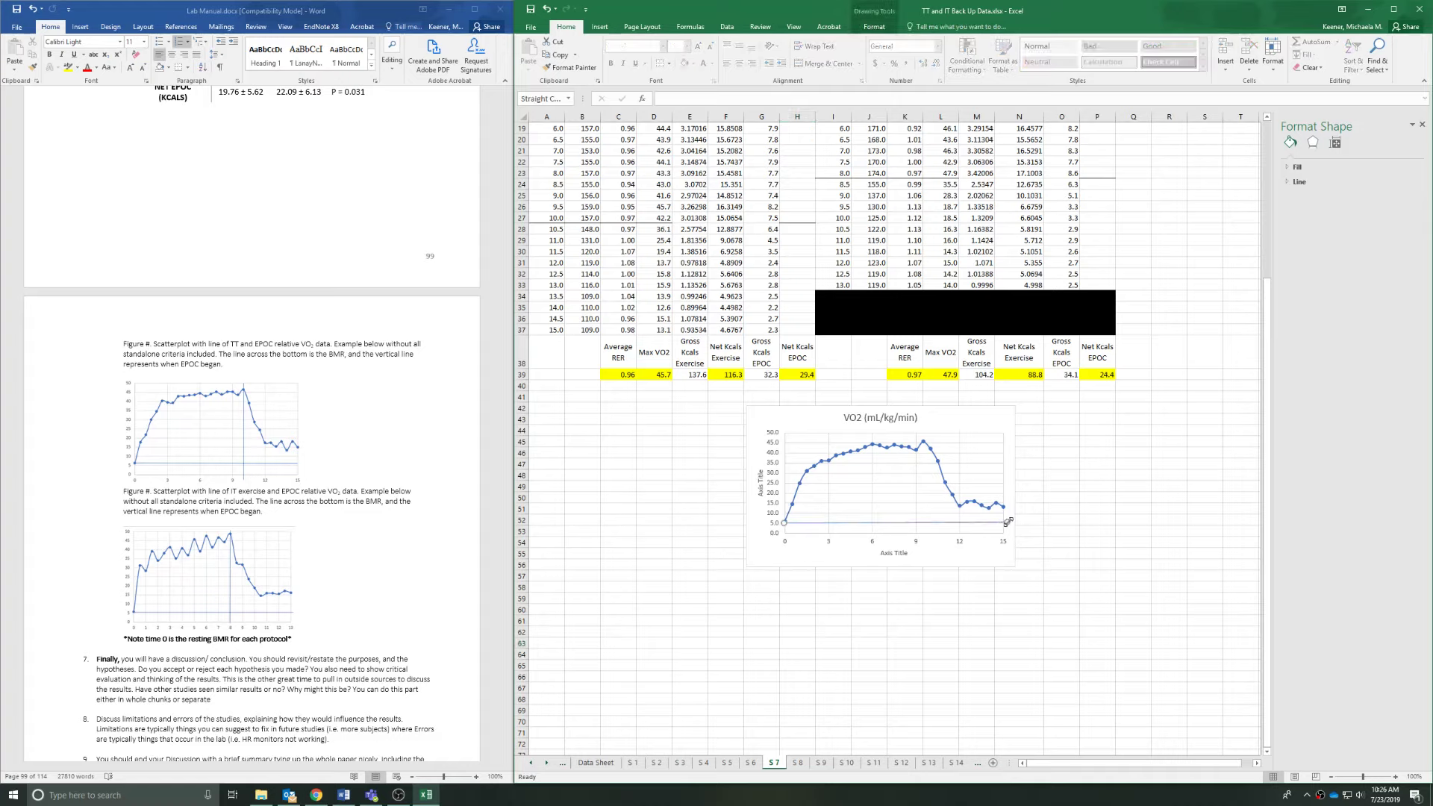
click(1008, 522)
click(1089, 541)
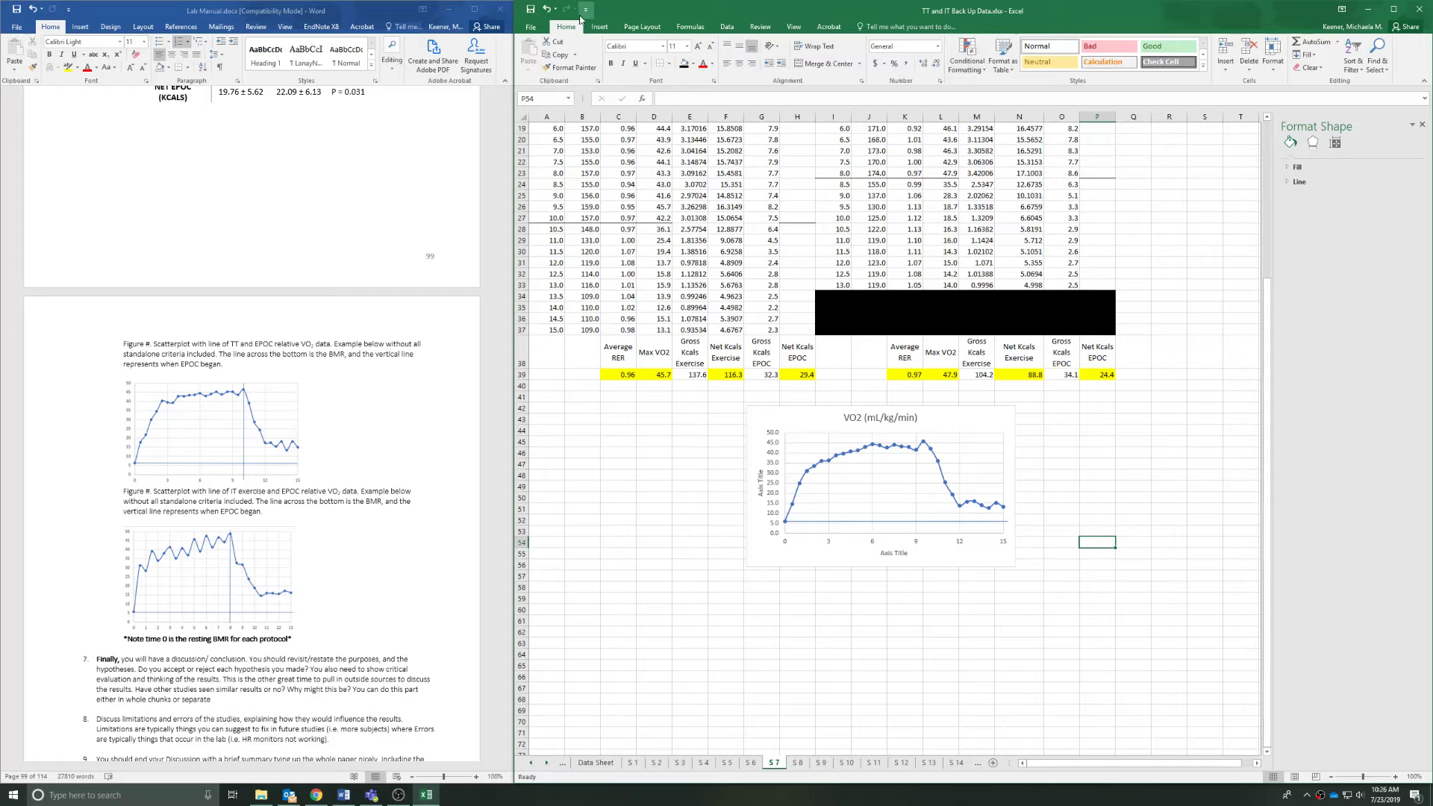
Draw a straight vertical line about 1.95" high through the final exercise peak of the VO2 chart to mark where EPOC begins.
click(600, 27)
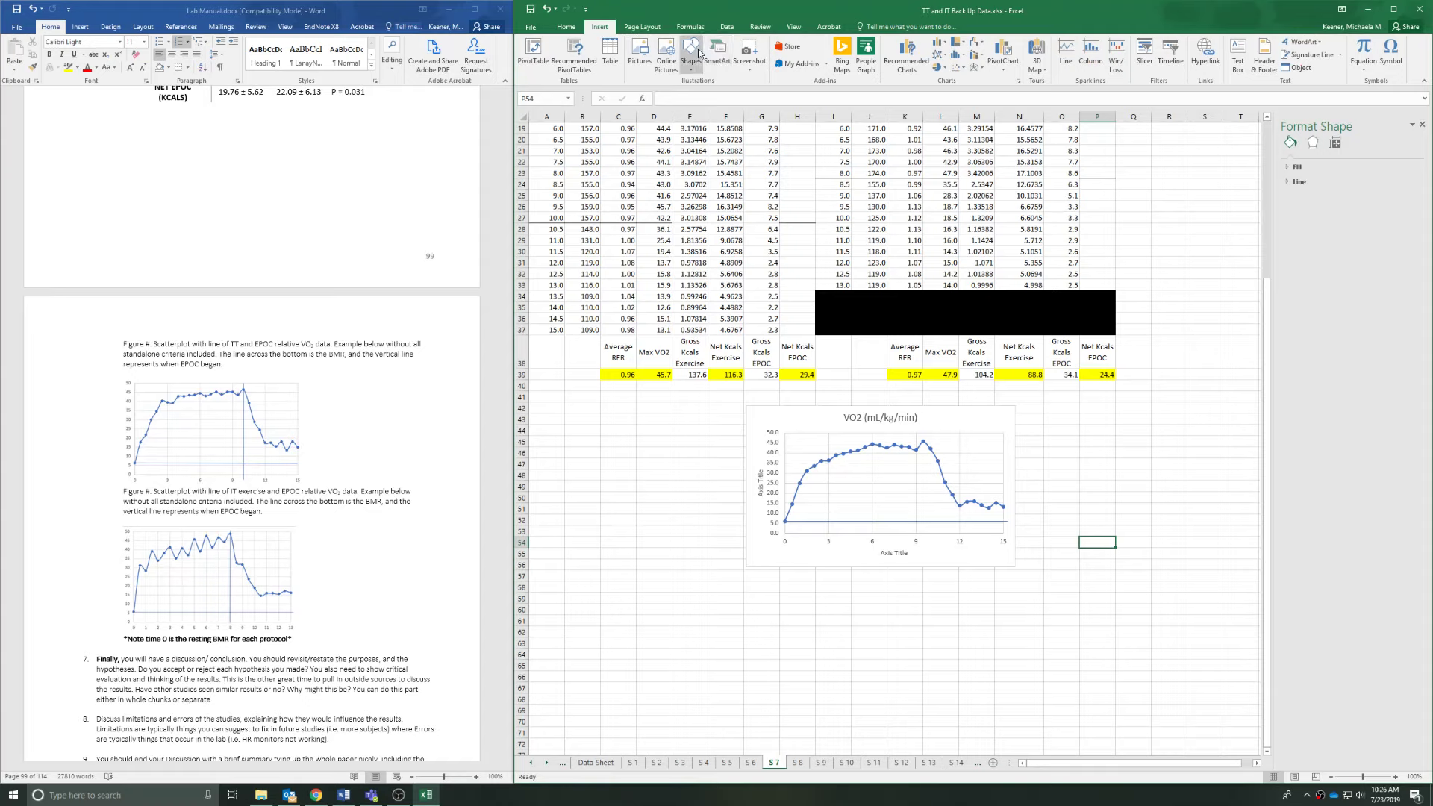
click(690, 52)
click(700, 94)
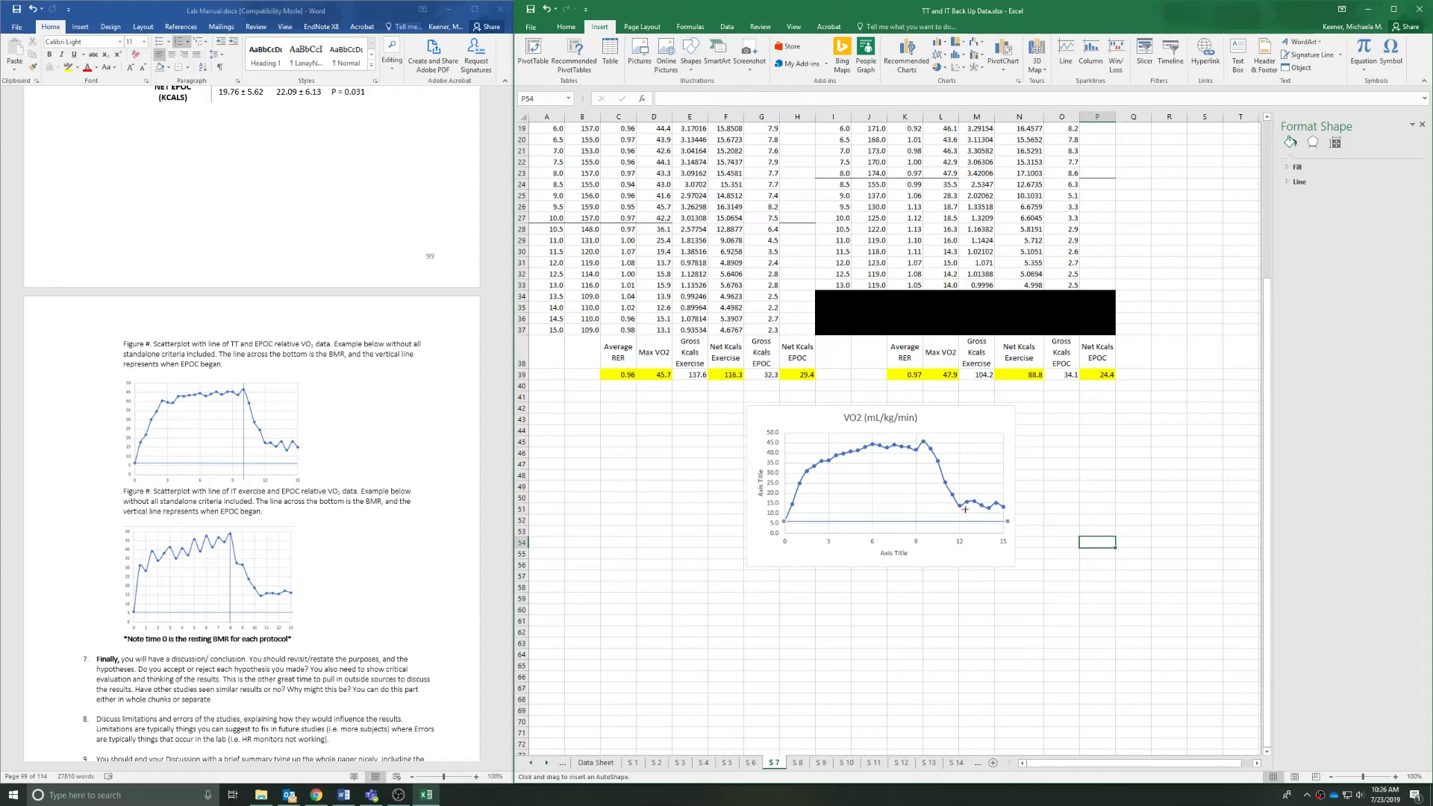
mouse_move(923, 443)
mouse_down()
mouse_move(920, 570)
mouse_move(923, 536)
mouse_up()
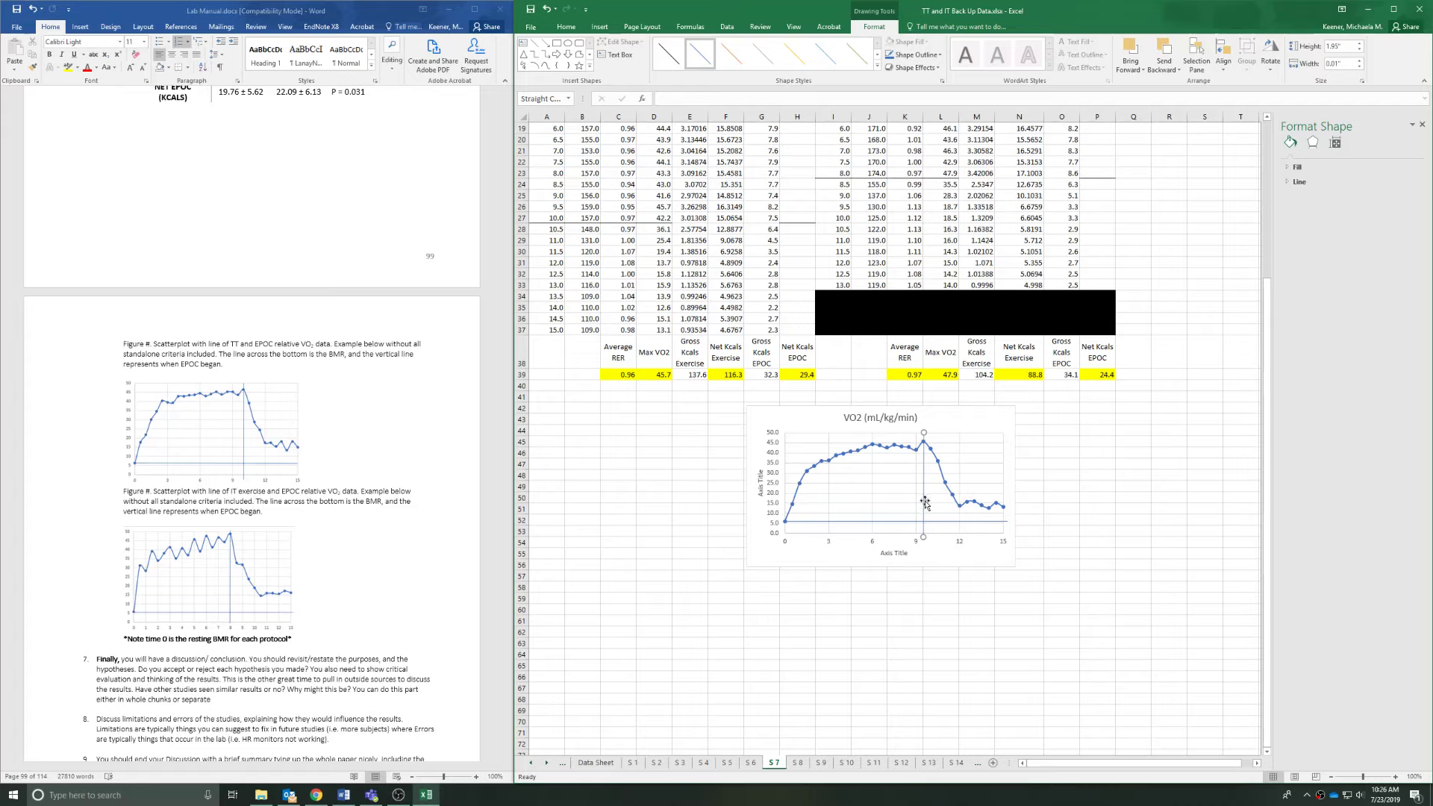
click(942, 666)
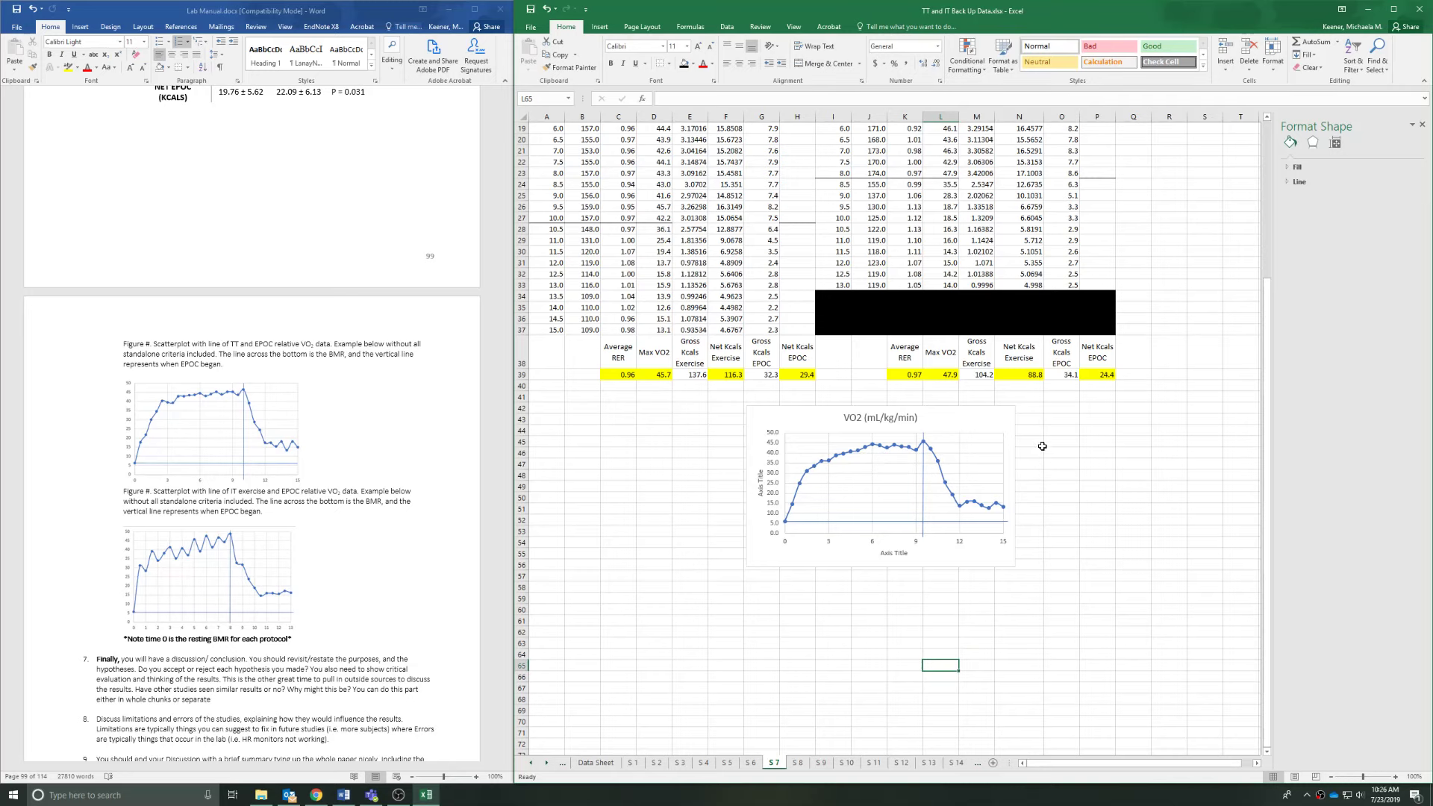
Insert a scatter chart with lines and markers from the Interval Training Time and relative VO2 columns, and place it beside the existing chart.
scroll(1030, 407, up, 5)
drag(834, 151, 833, 452)
ctrl+drag(940, 151, 940, 453)
click(608, 32)
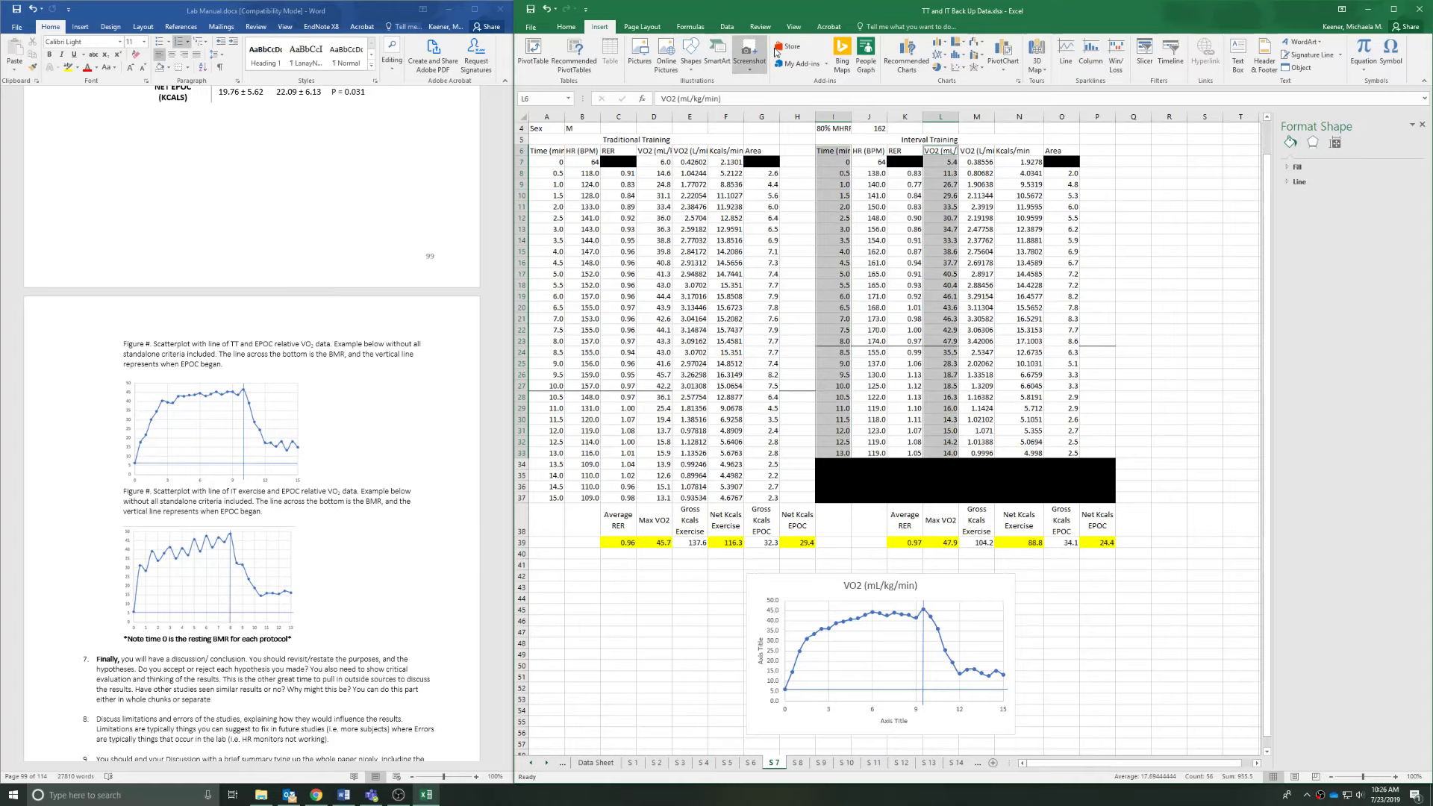
click(958, 68)
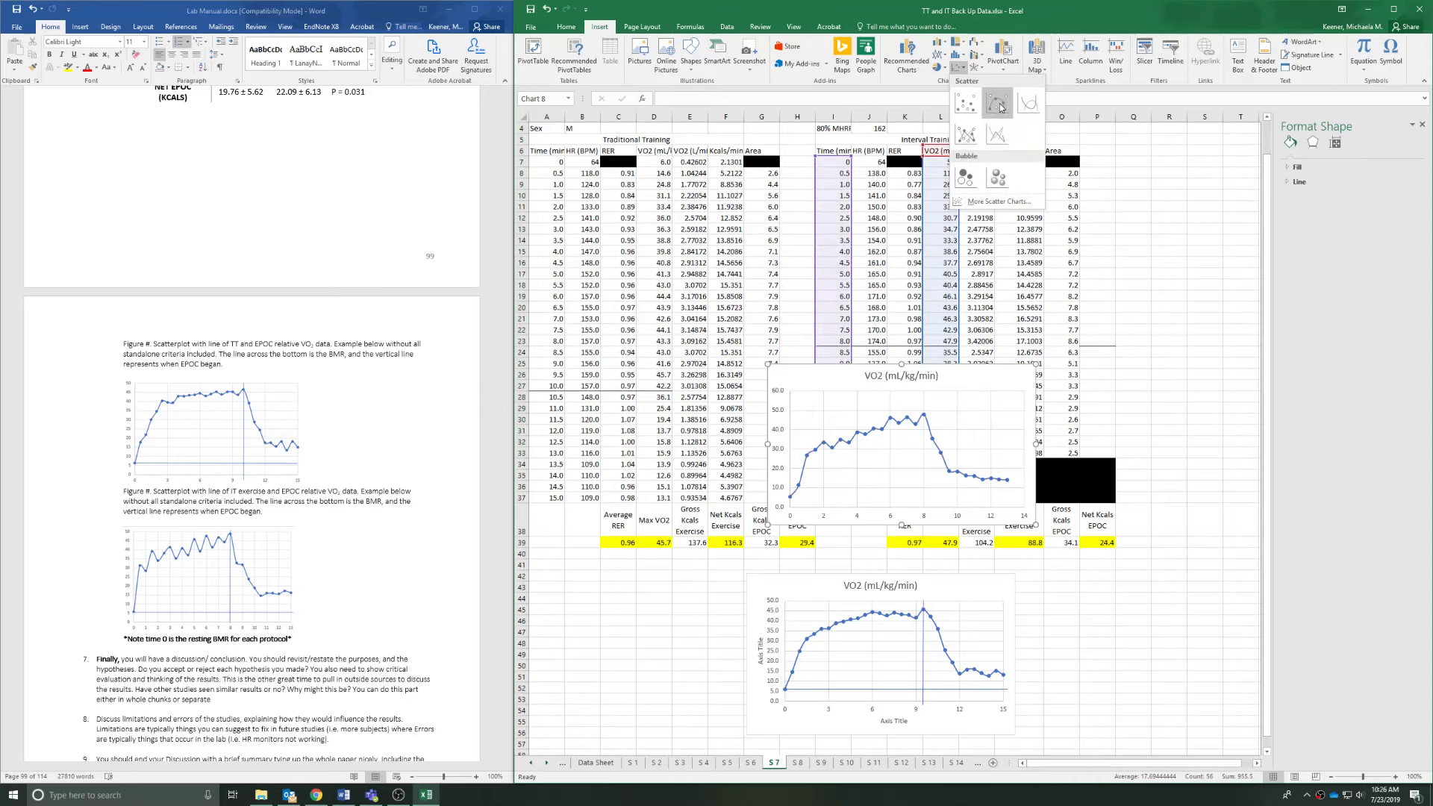
click(965, 101)
drag(970, 388, 1221, 594)
Try to move the Traditional Training VO2 chart separately from its drawn BMR and EPOC lines, and undo the moves.
drag(992, 594, 841, 579)
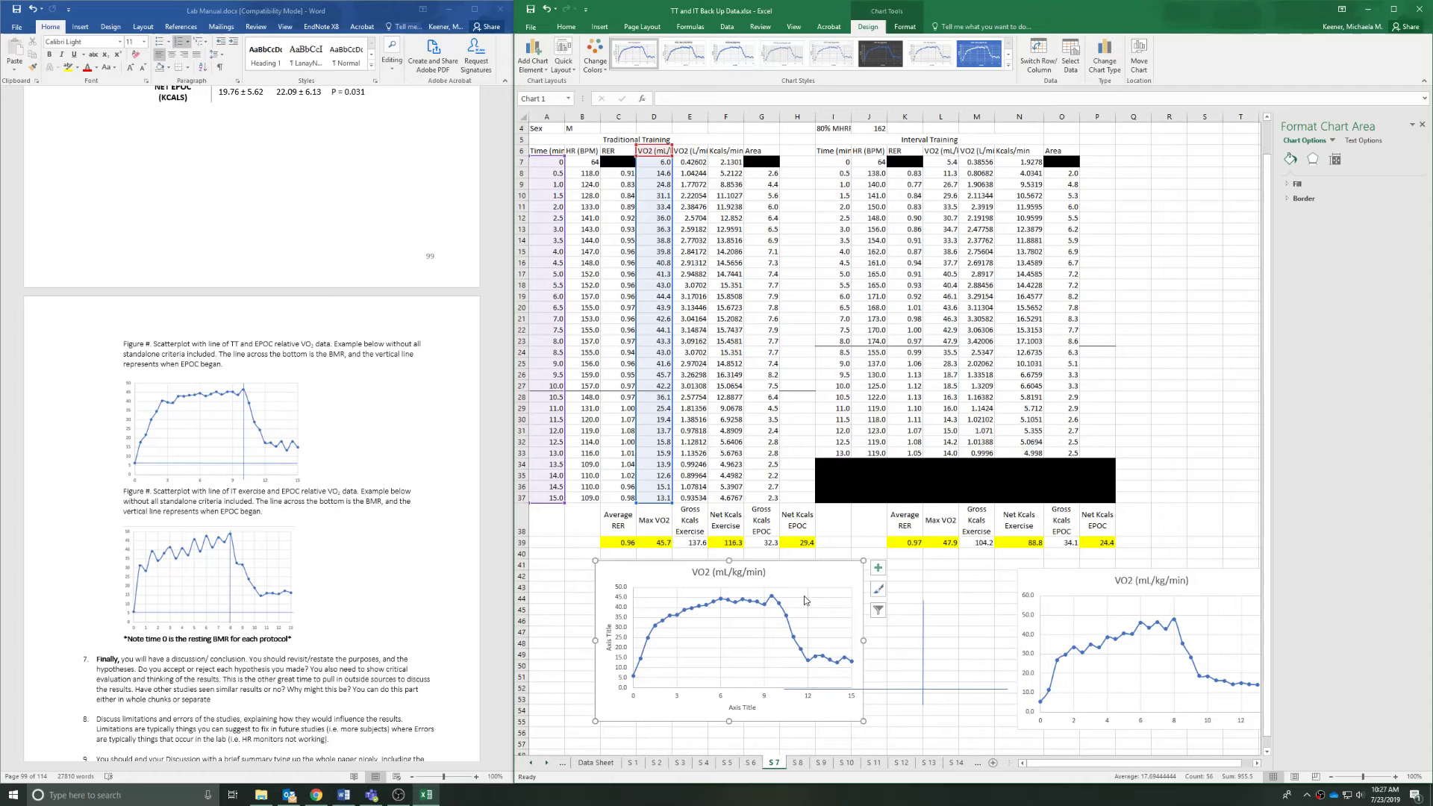
drag(720, 697, 740, 708)
click(547, 9)
click(547, 9)
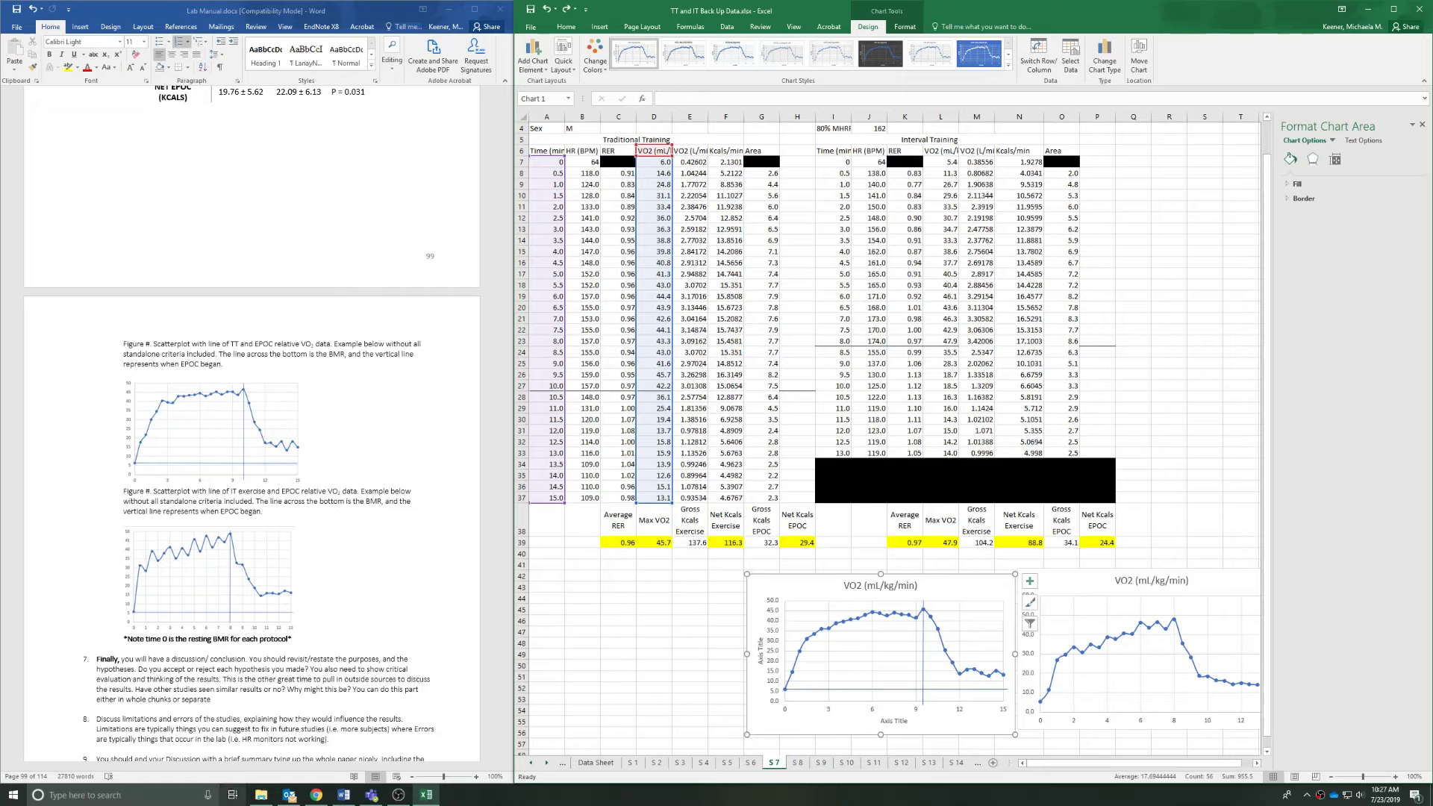
Open Snipping Tool and capture the Traditional Training VO2 chart together with its BMR and EPOC lines.
click(167, 791)
text(snipp)
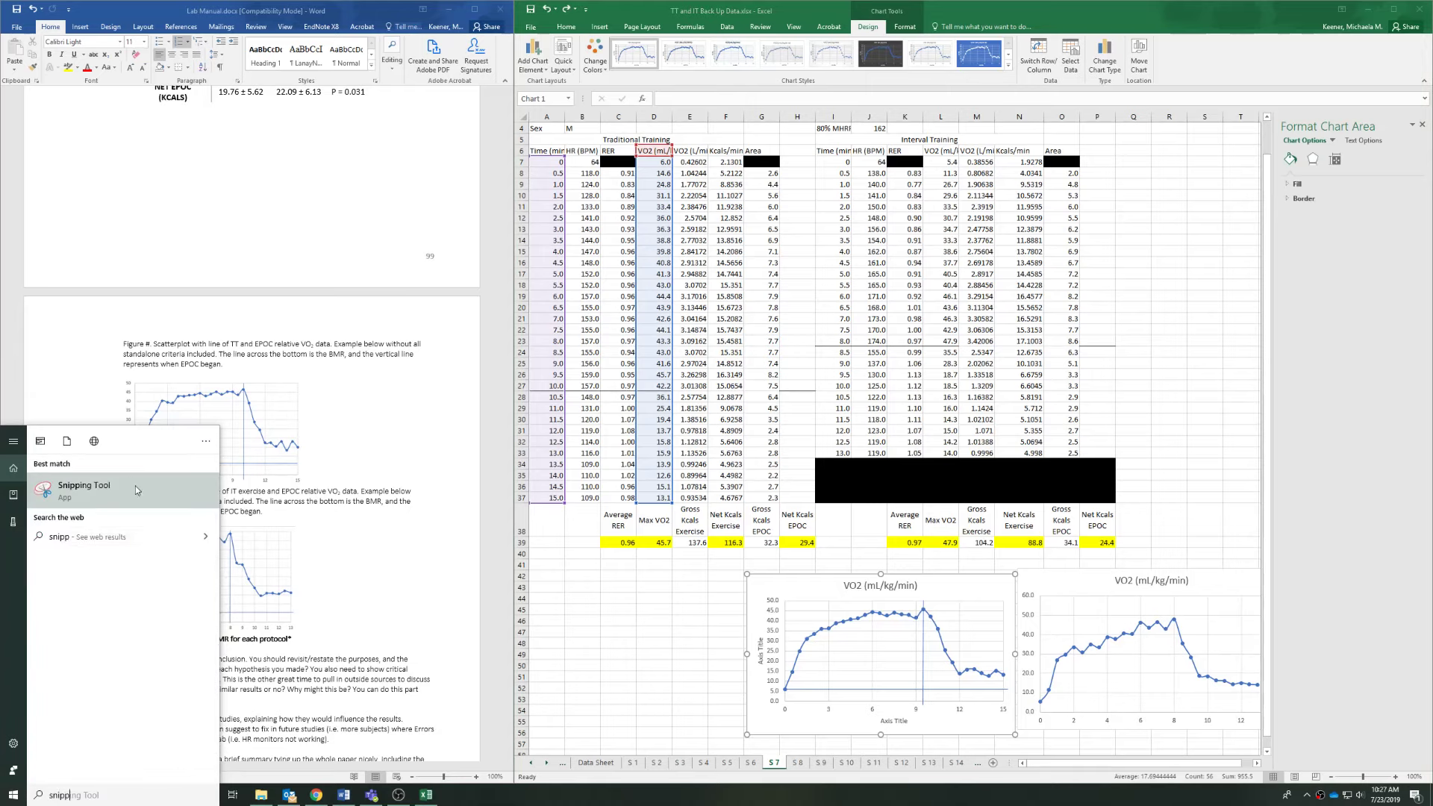
click(136, 489)
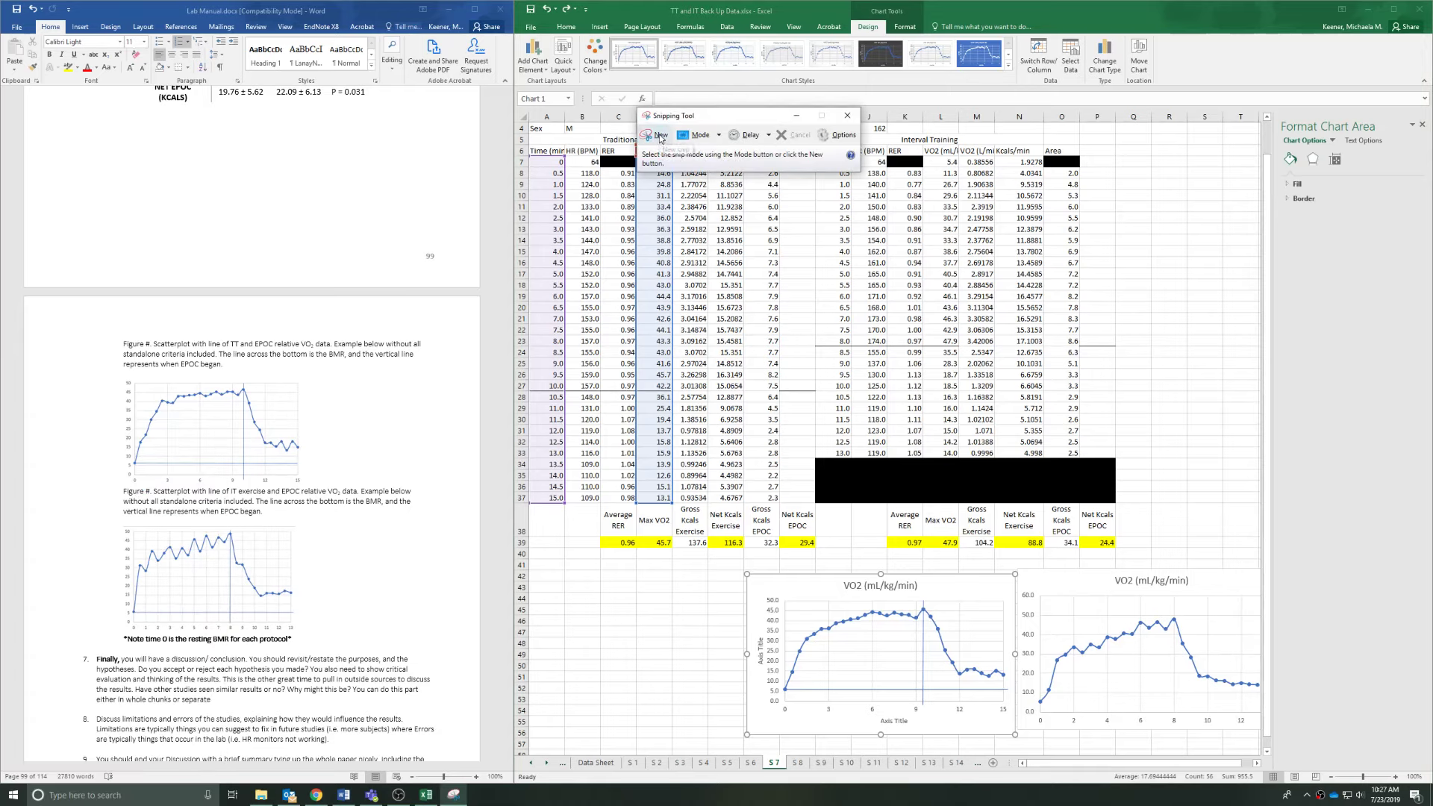
click(659, 135)
drag(749, 576, 1013, 732)
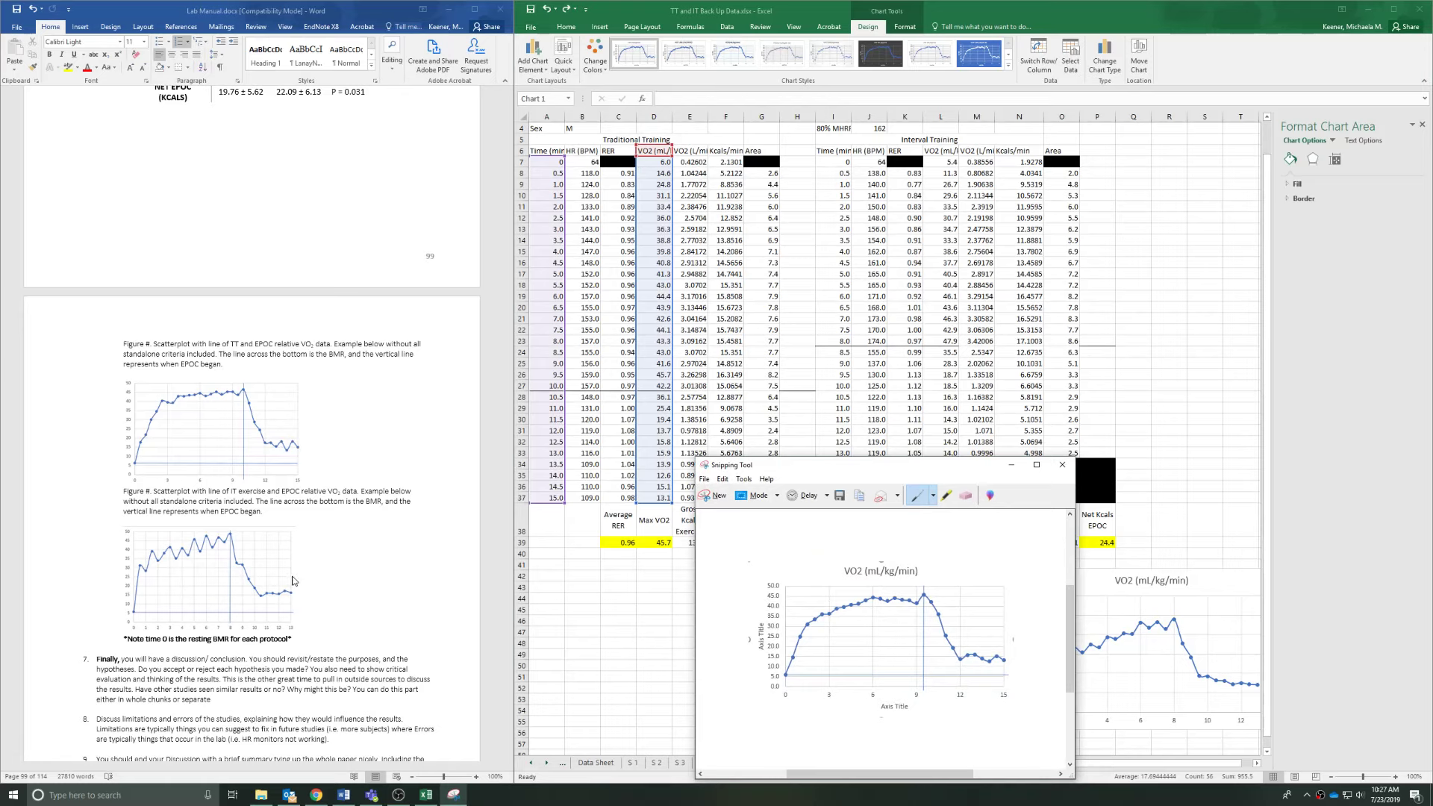
click(273, 420)
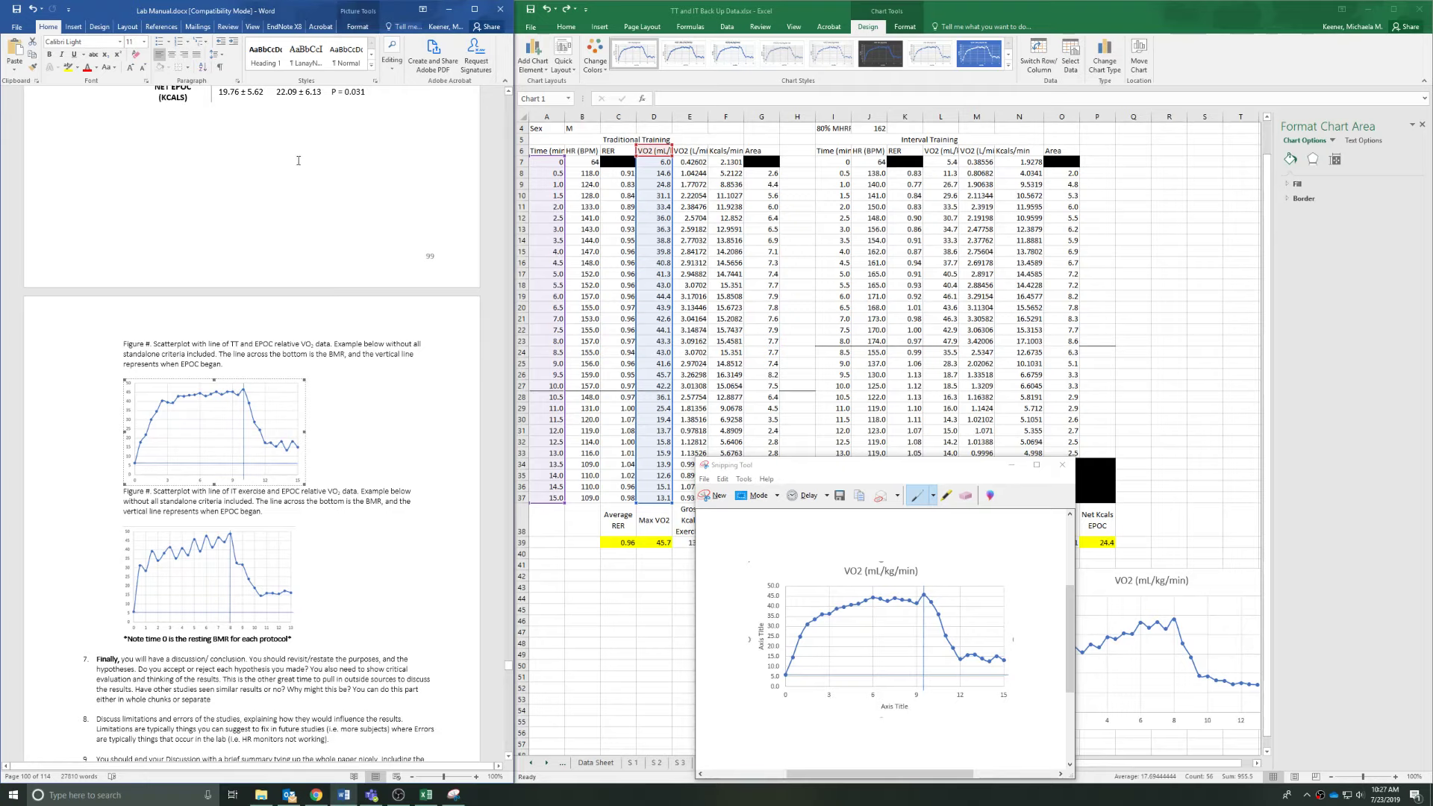
click(1165, 319)
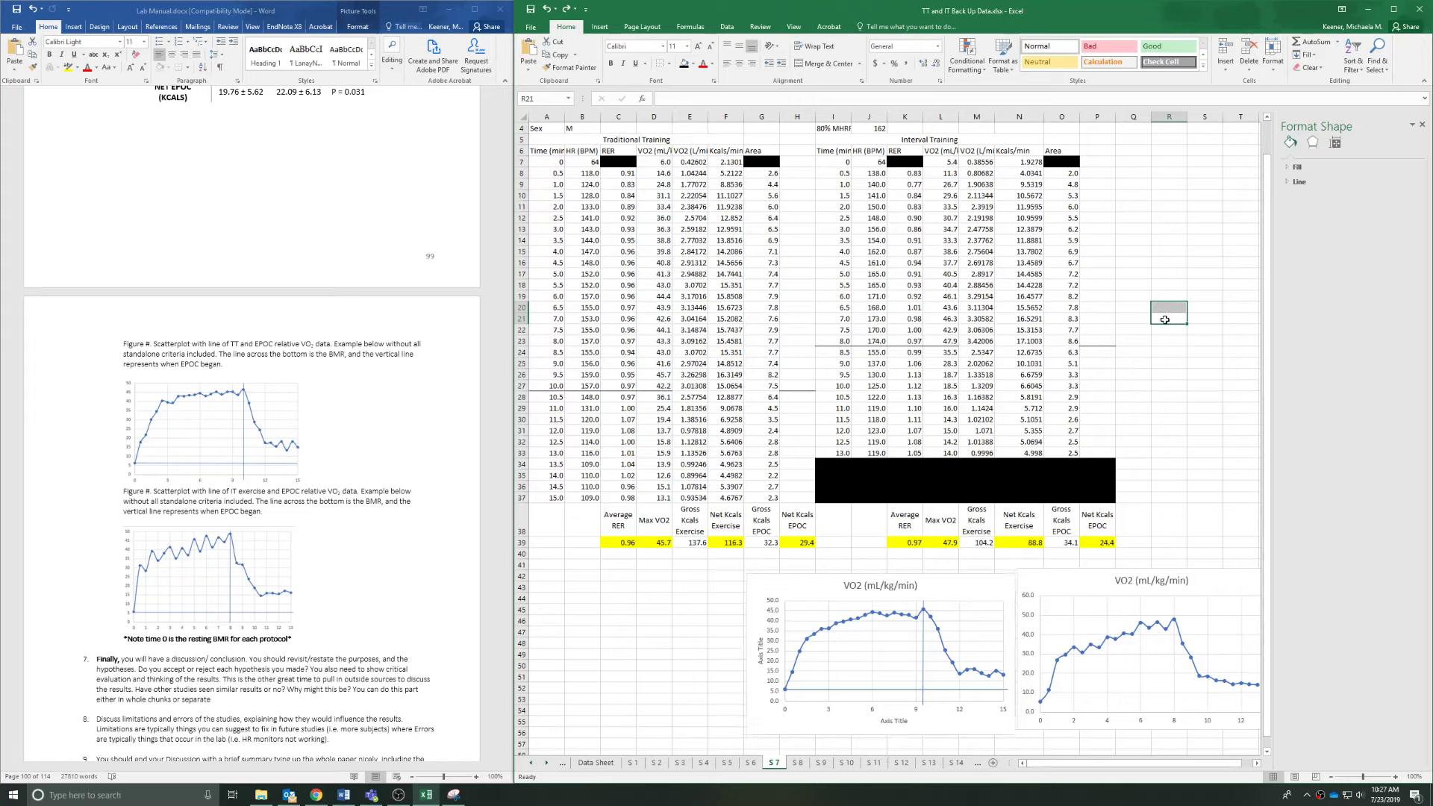